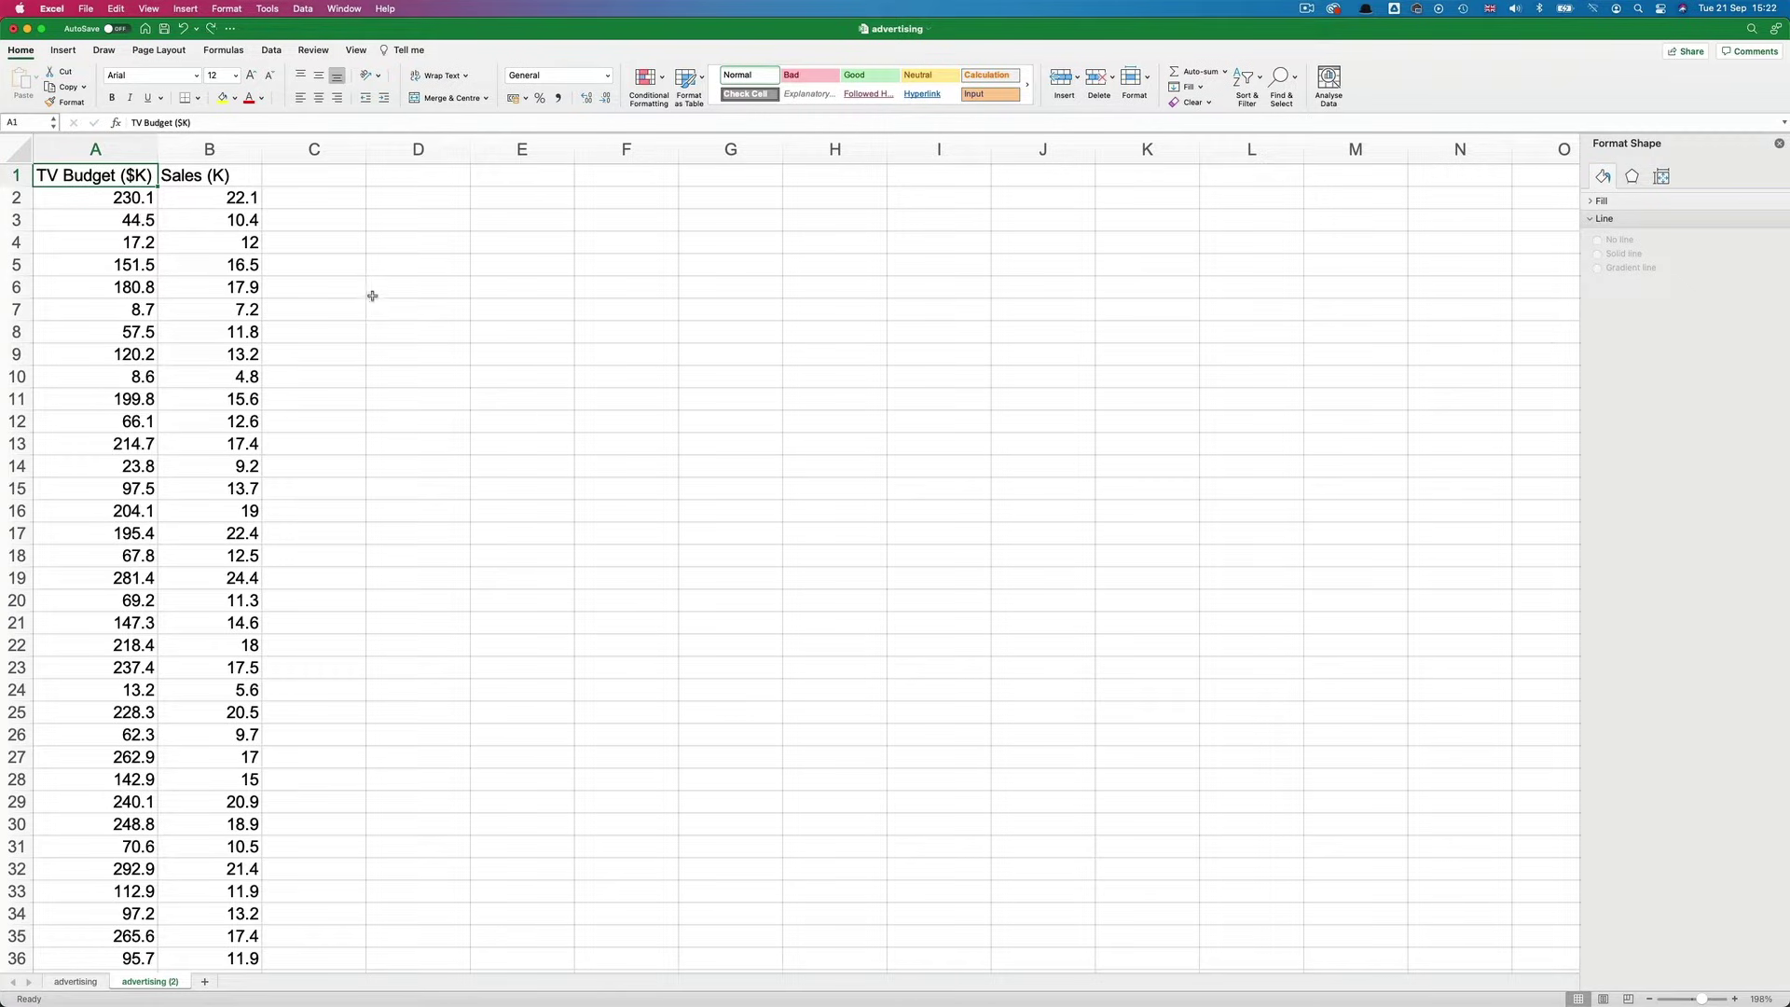
# Select the TV Budget and Sales data in columns A and B.
pyautogui.click(107, 147)
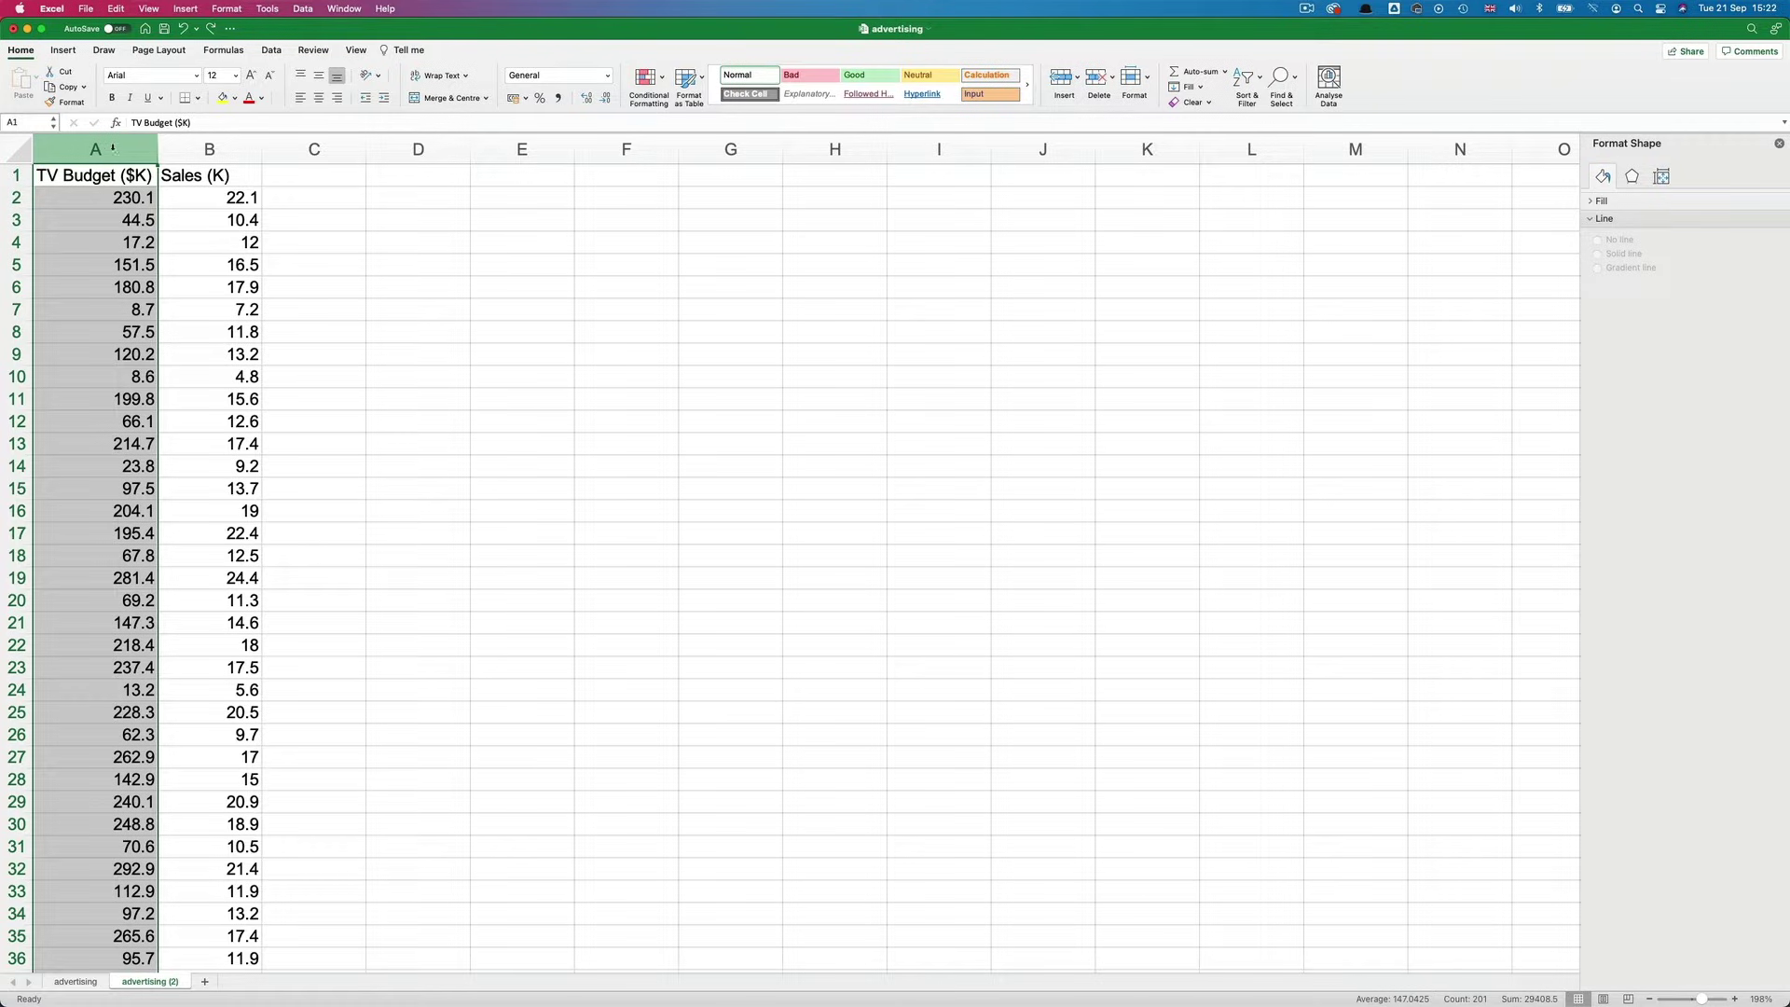
pyautogui.moveTo(112, 147); pyautogui.dragTo(224, 146)
pyautogui.click(224, 146)
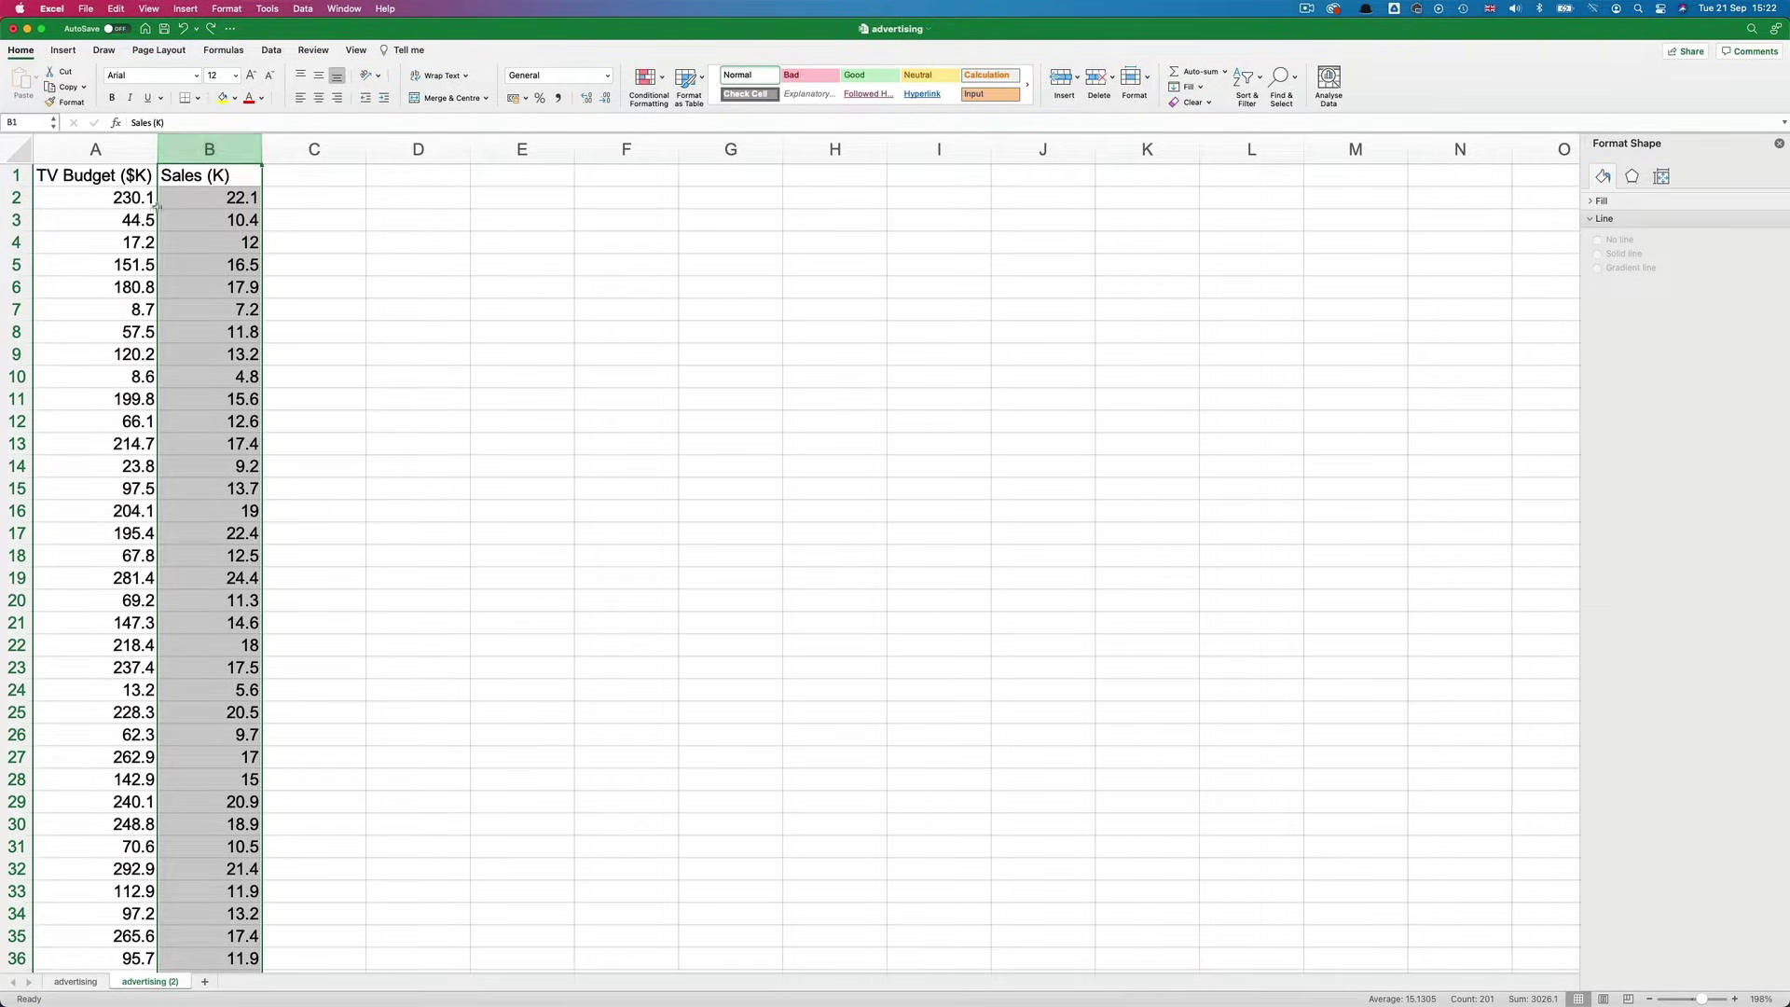
pyautogui.click(92, 200)
pyautogui.moveTo(171, 199); pyautogui.dragTo(235, 481)
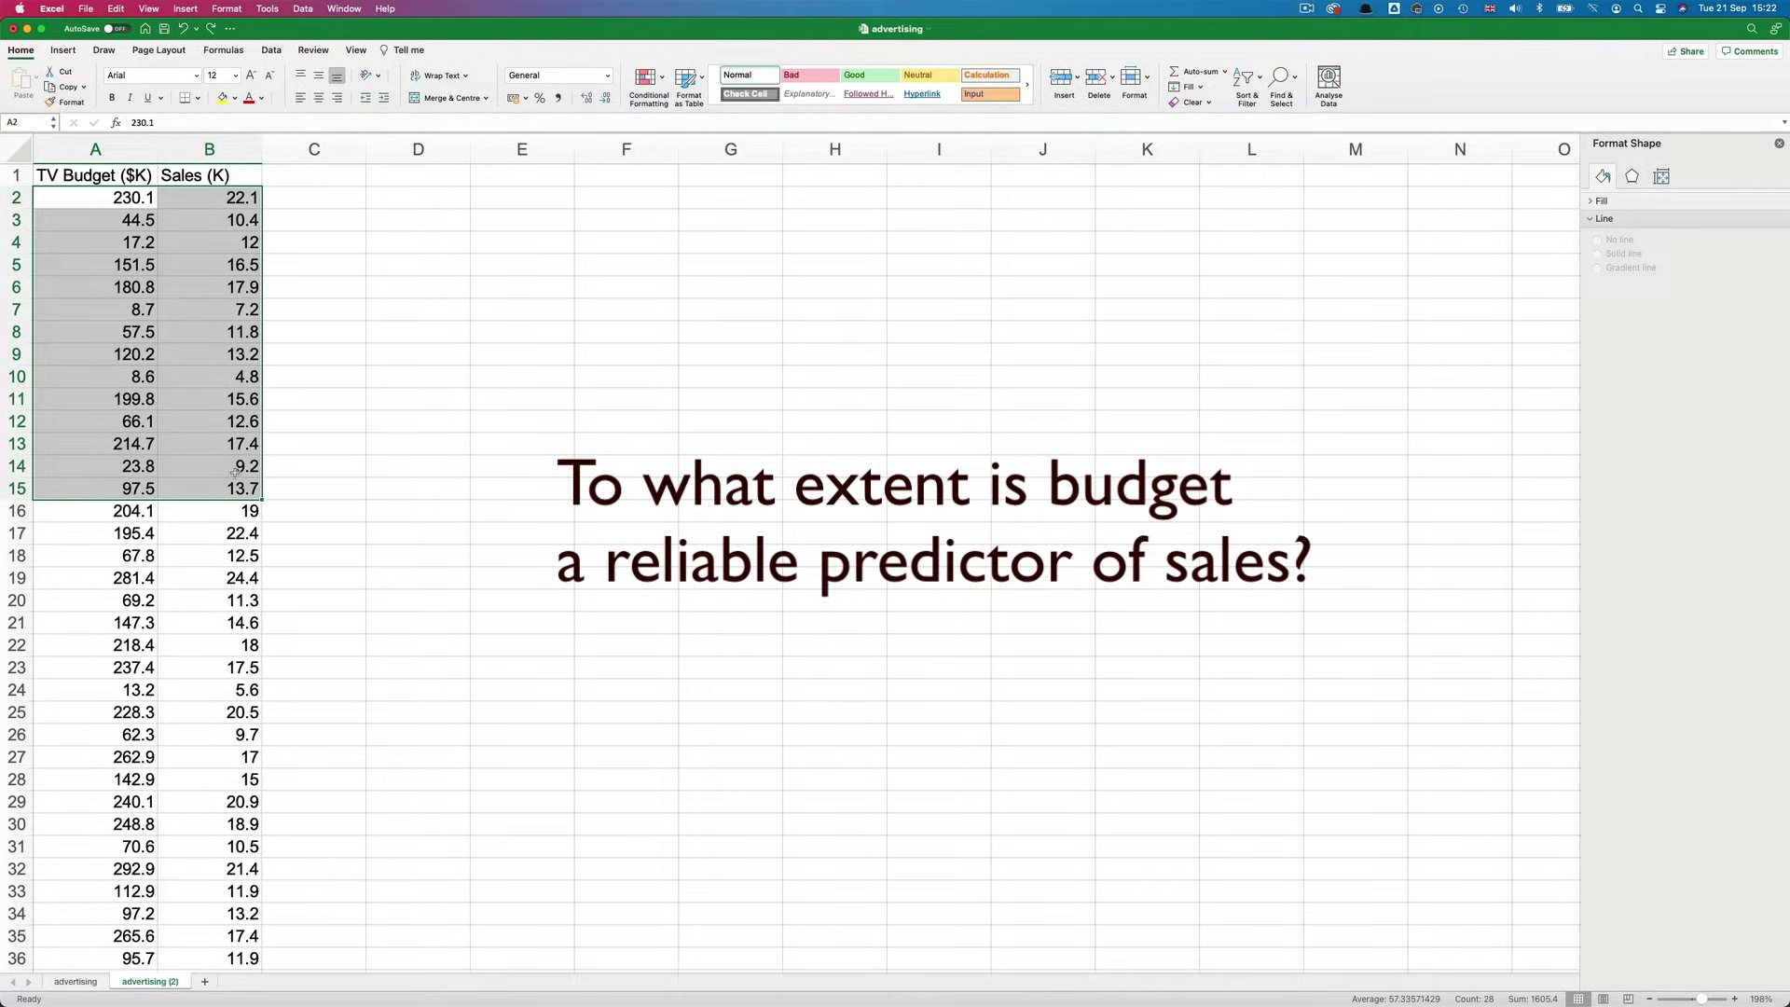
pyautogui.scroll(-20, 235, 473)
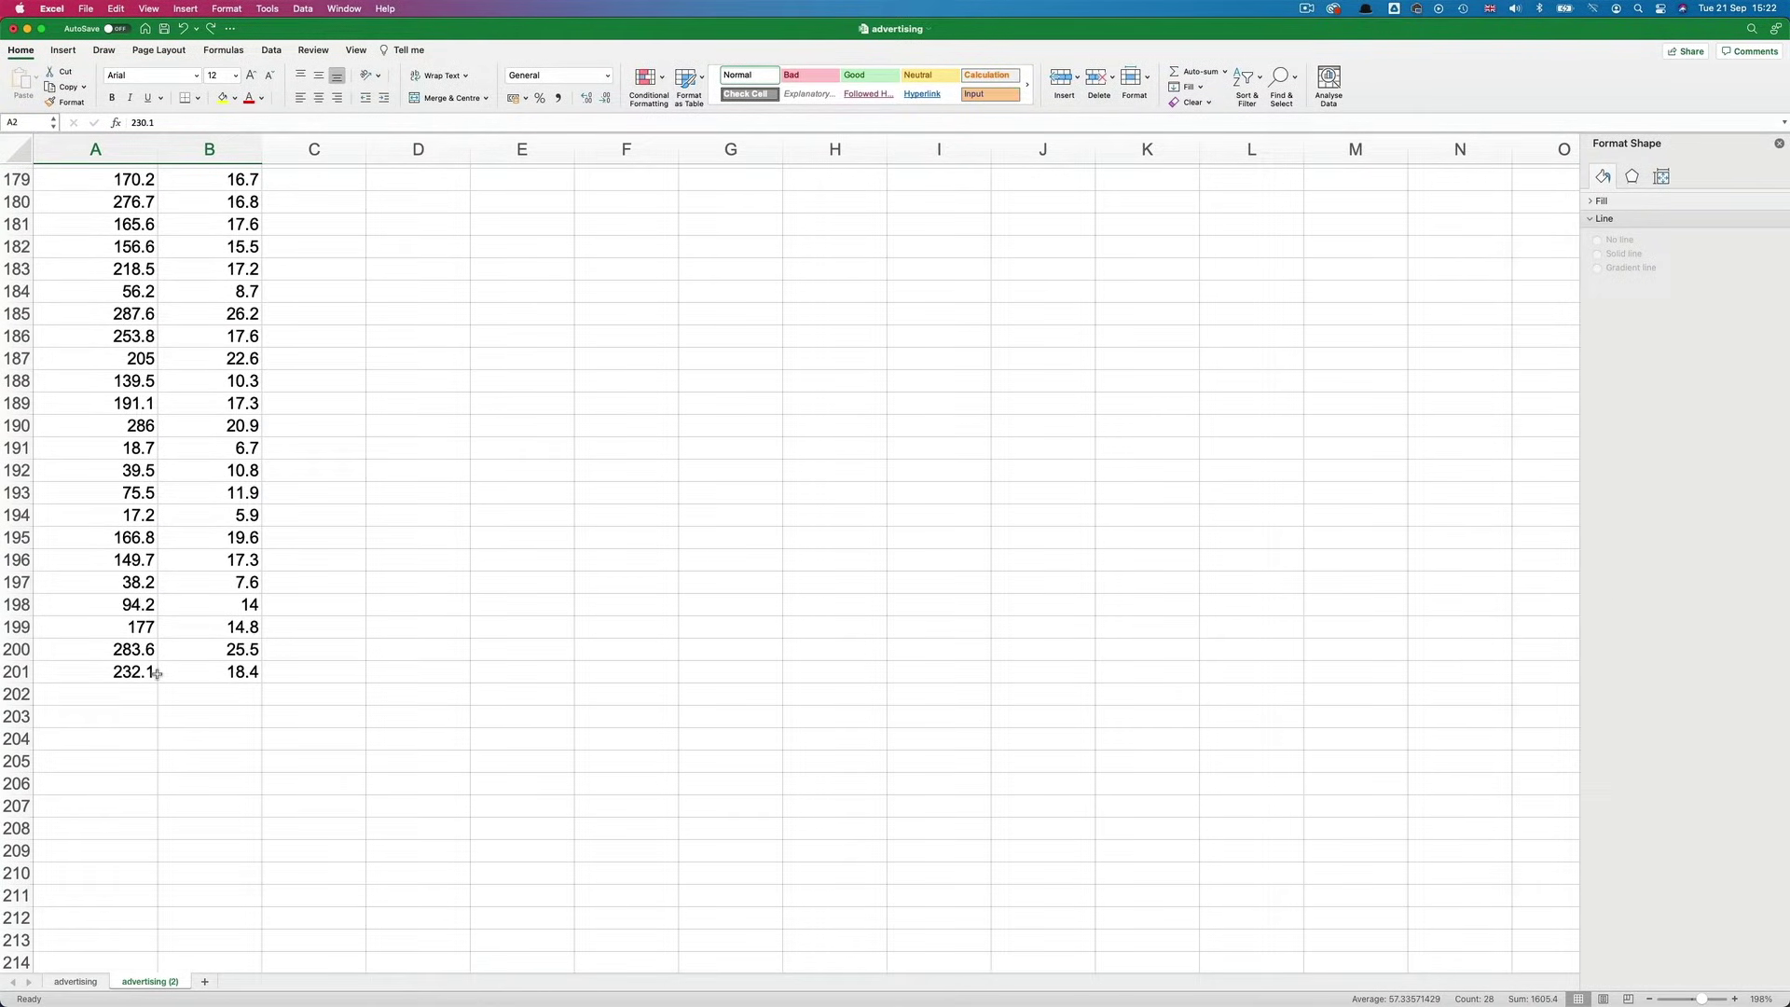
pyautogui.scroll(20, 156, 673)
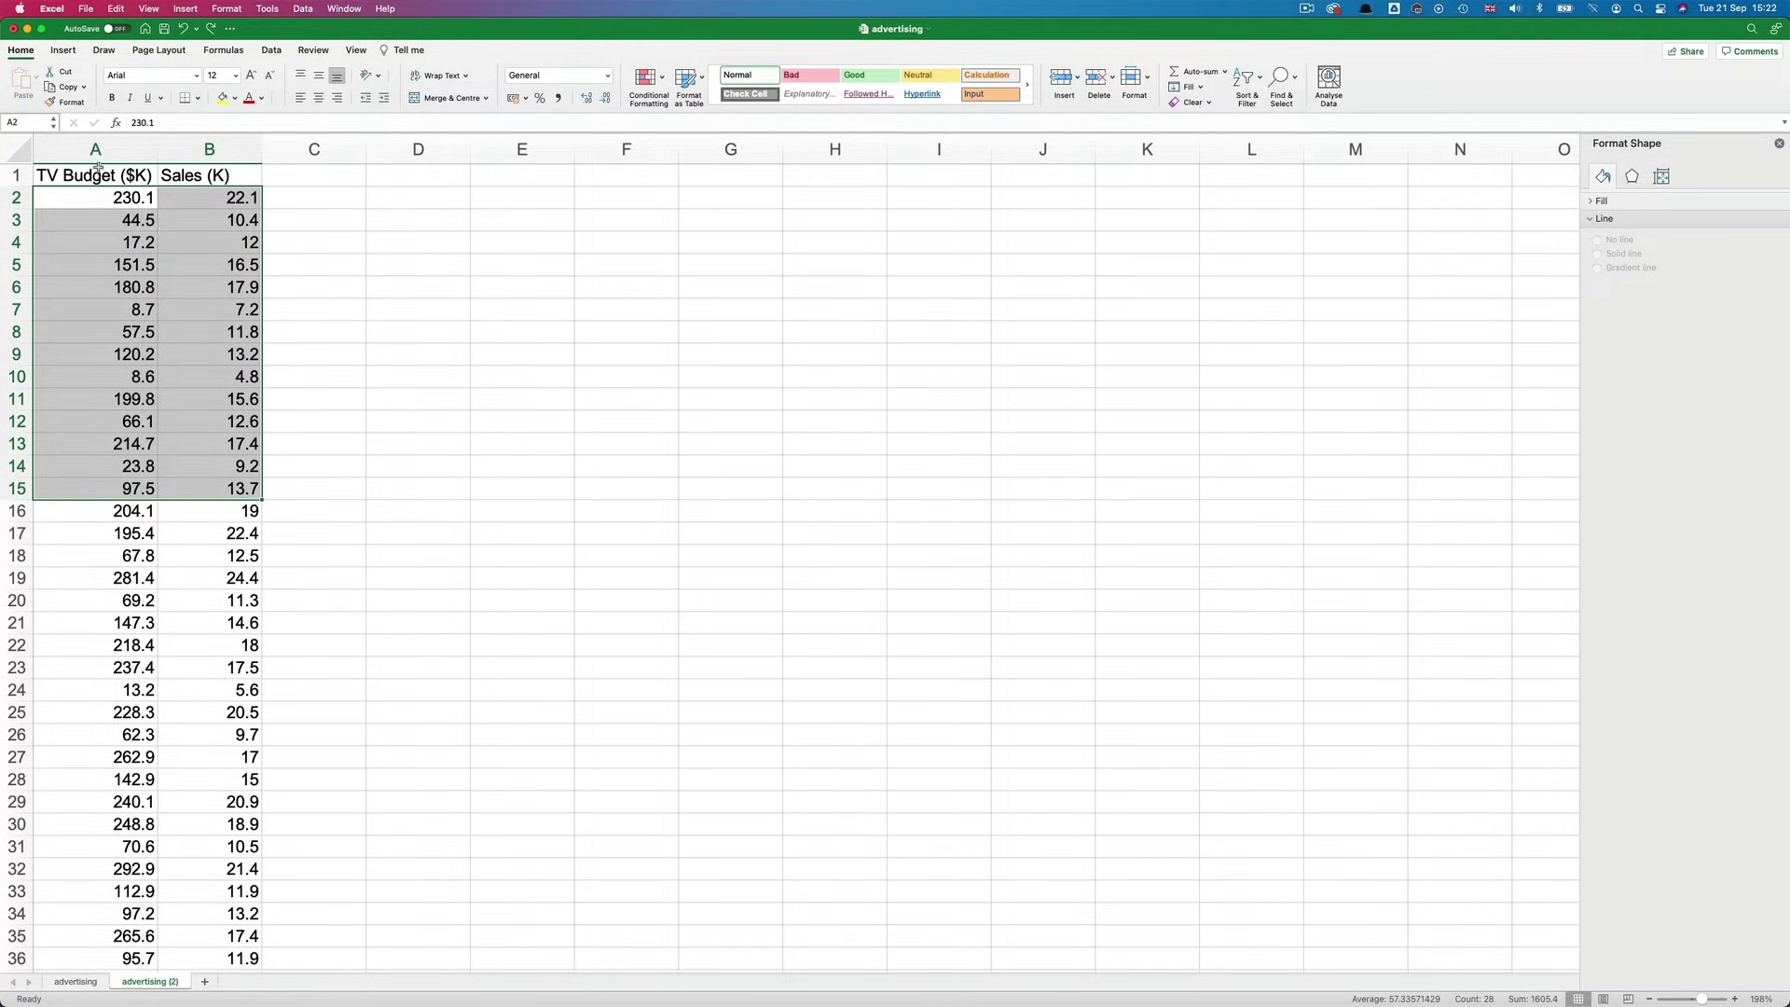
pyautogui.moveTo(95, 150); pyautogui.dragTo(209, 149)
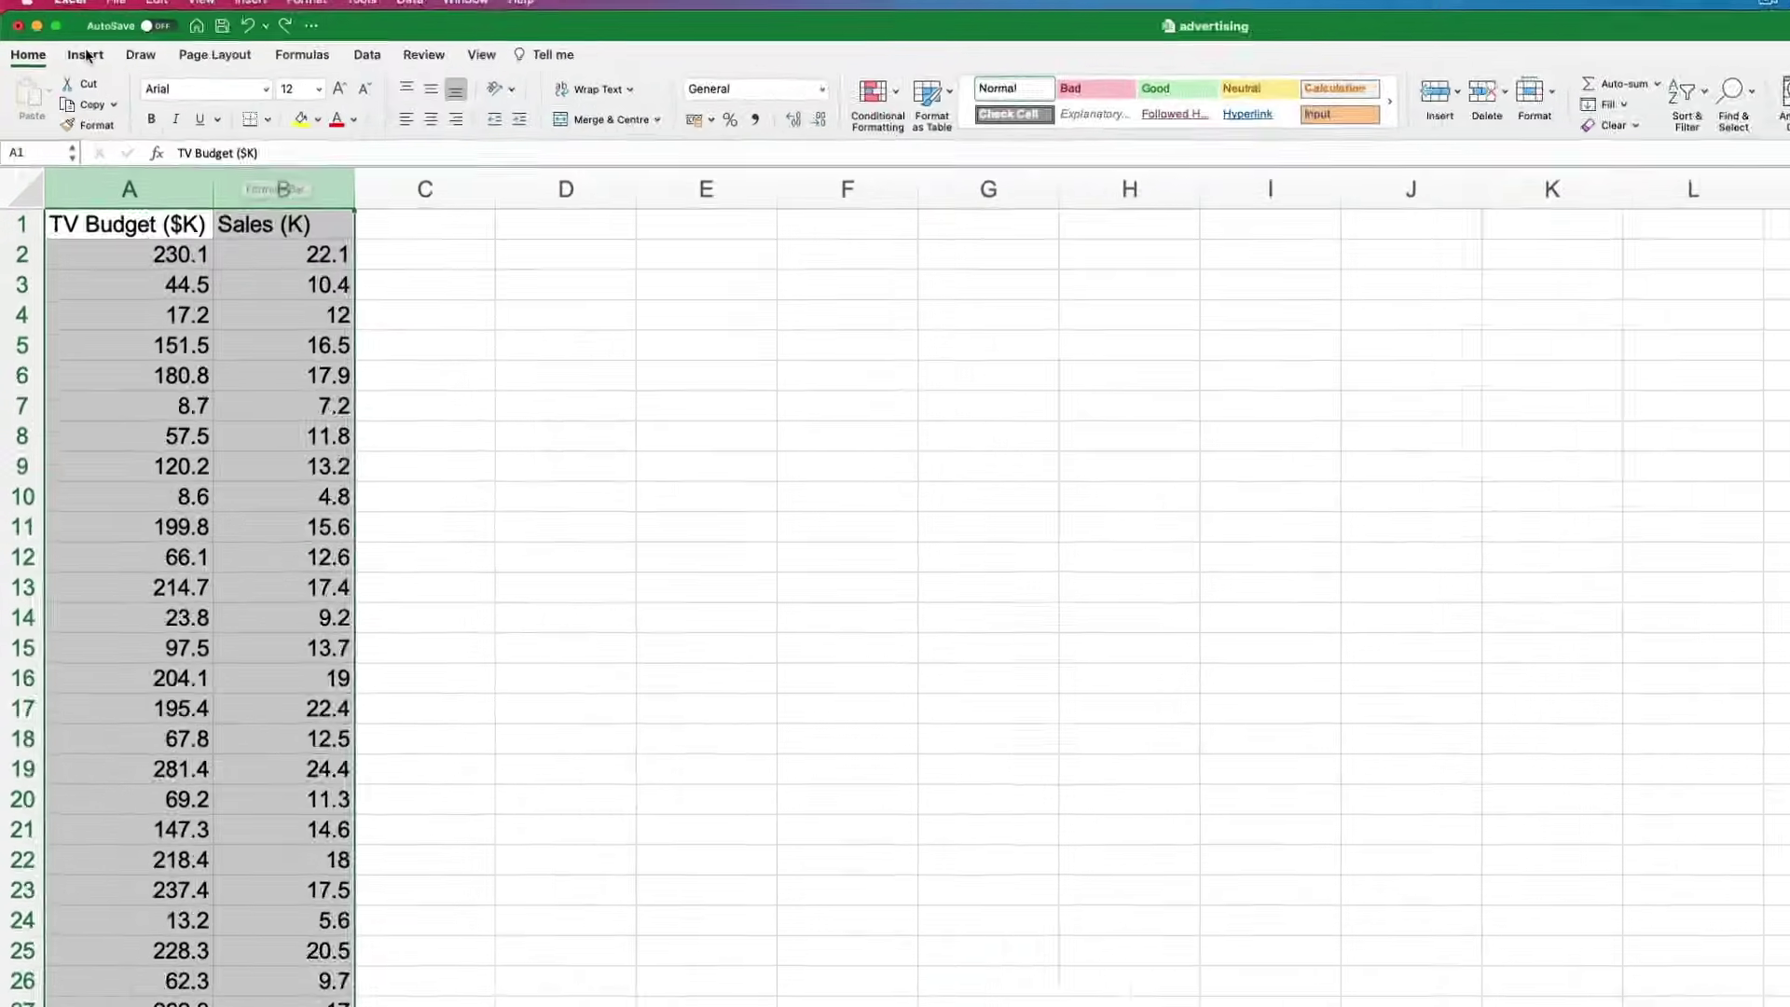
# Insert a recommended scatter chart, then move it up and enlarge it beside the data.
pyautogui.click(63, 49)
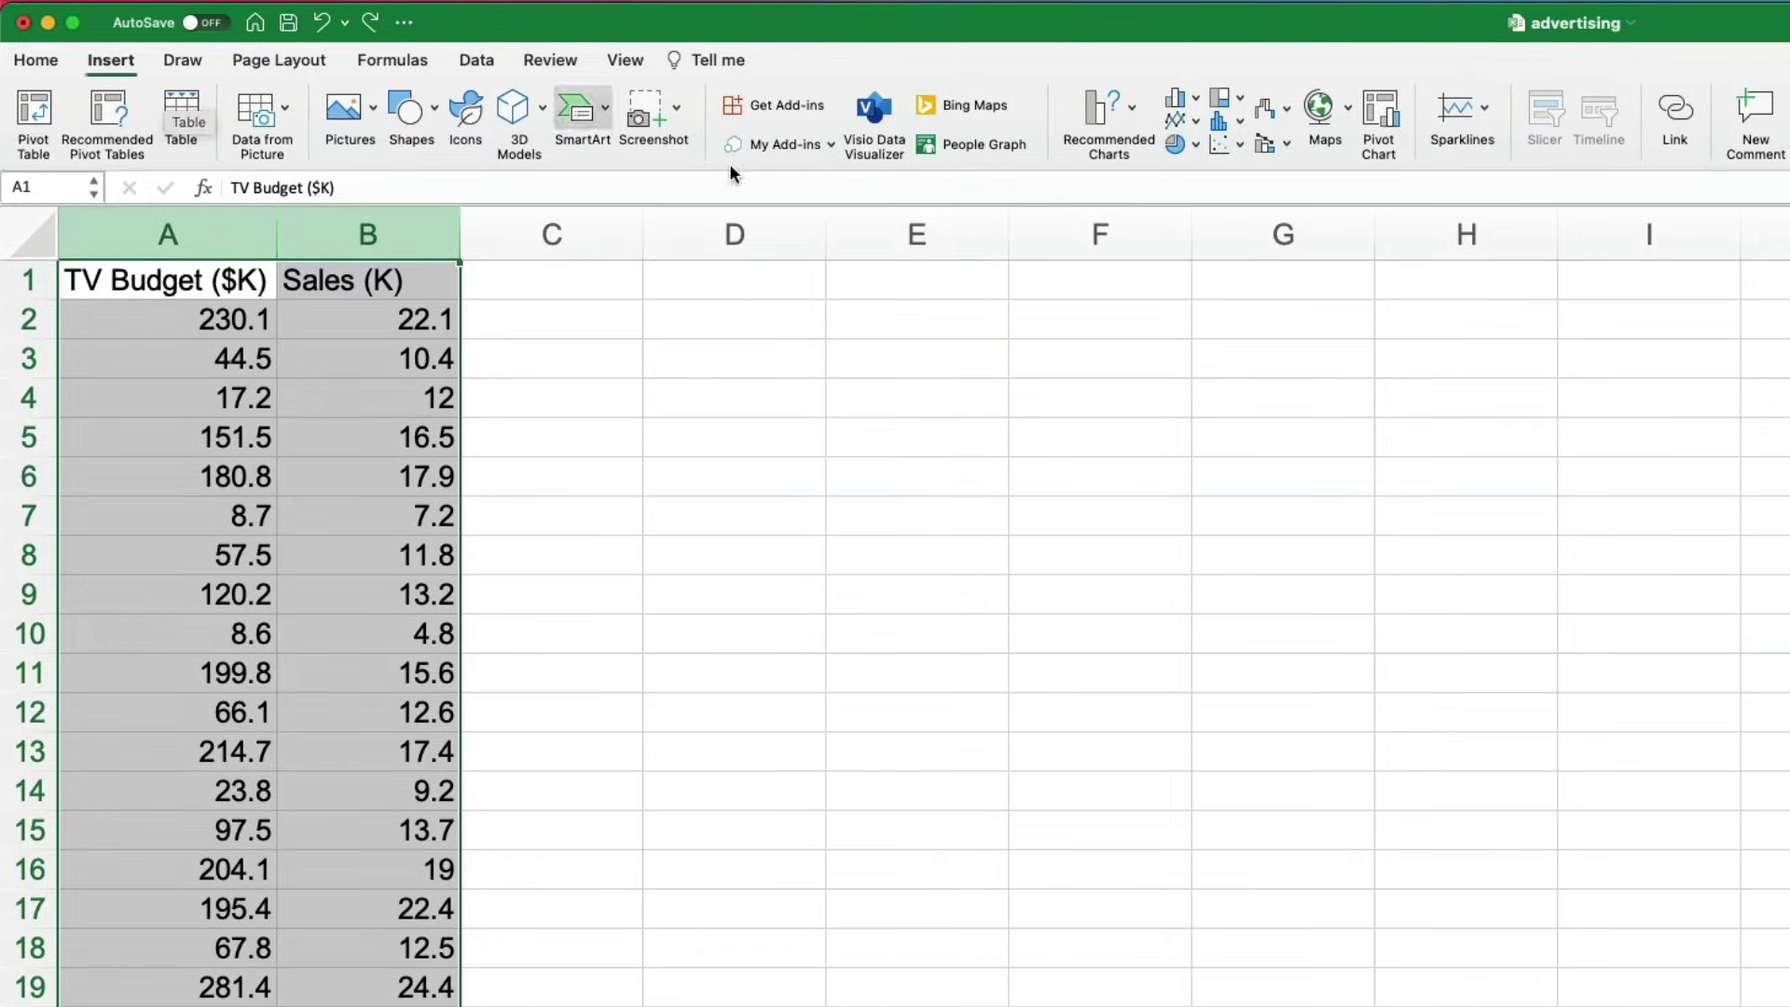
pyautogui.click(1104, 120)
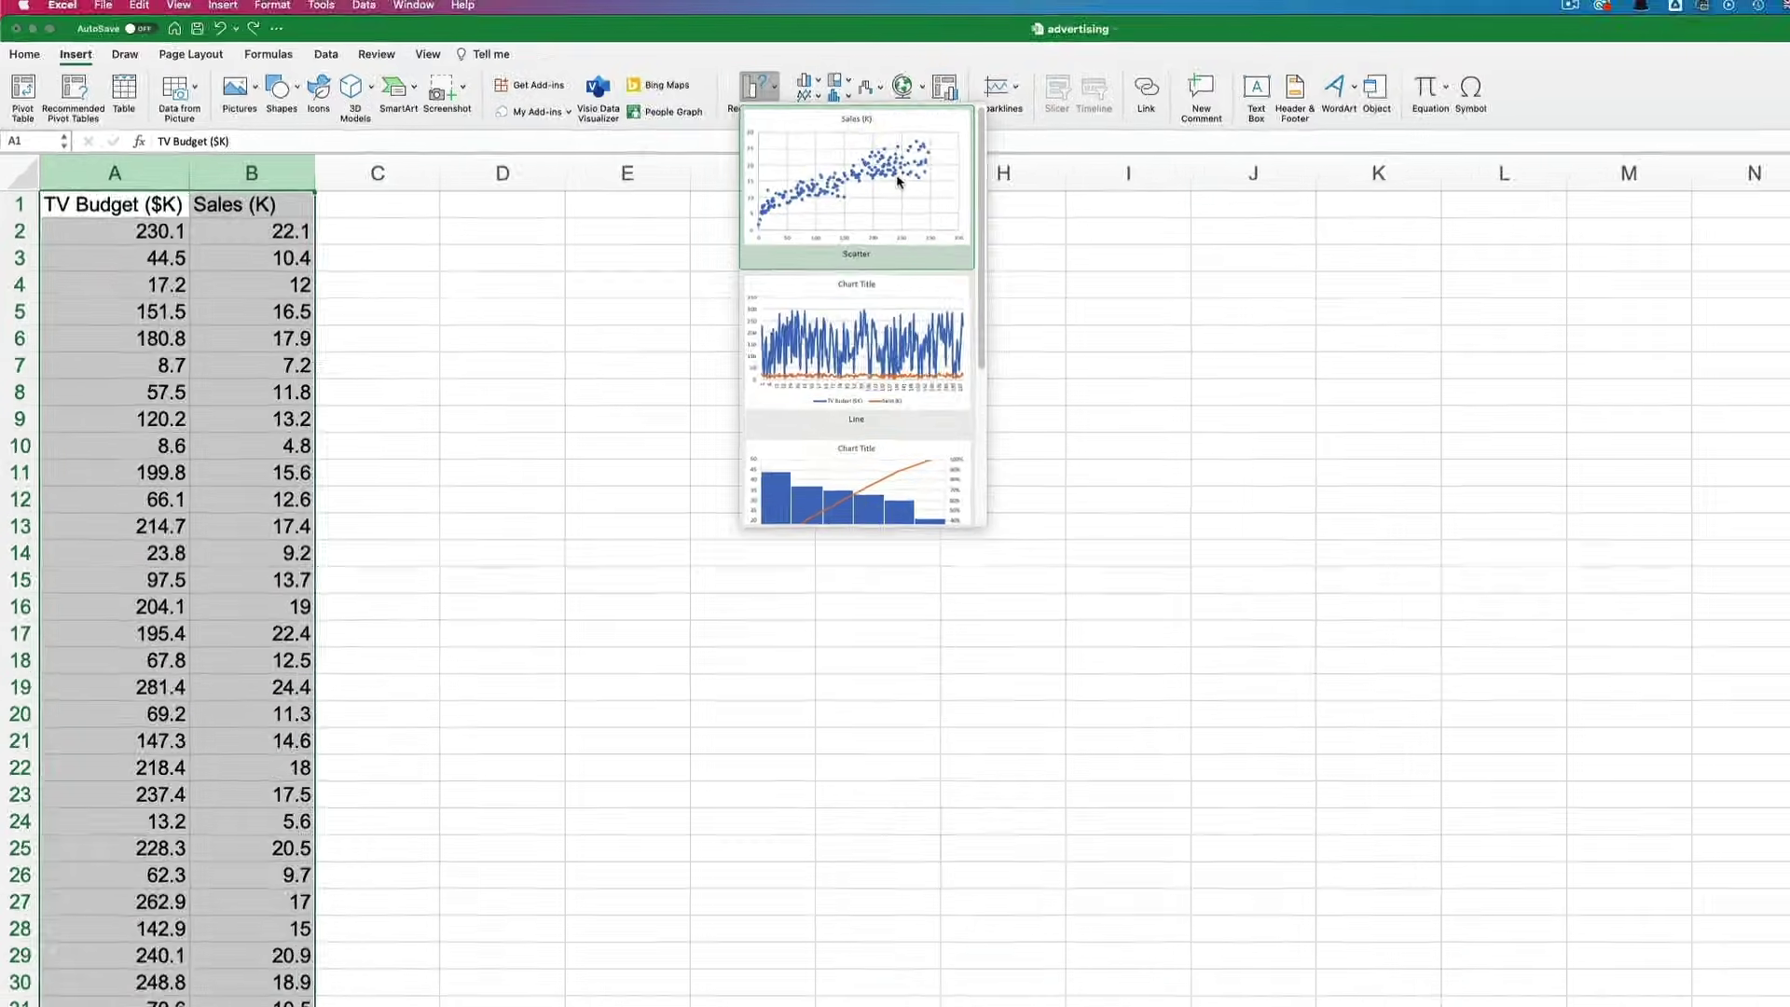
pyautogui.click(1311, 237)
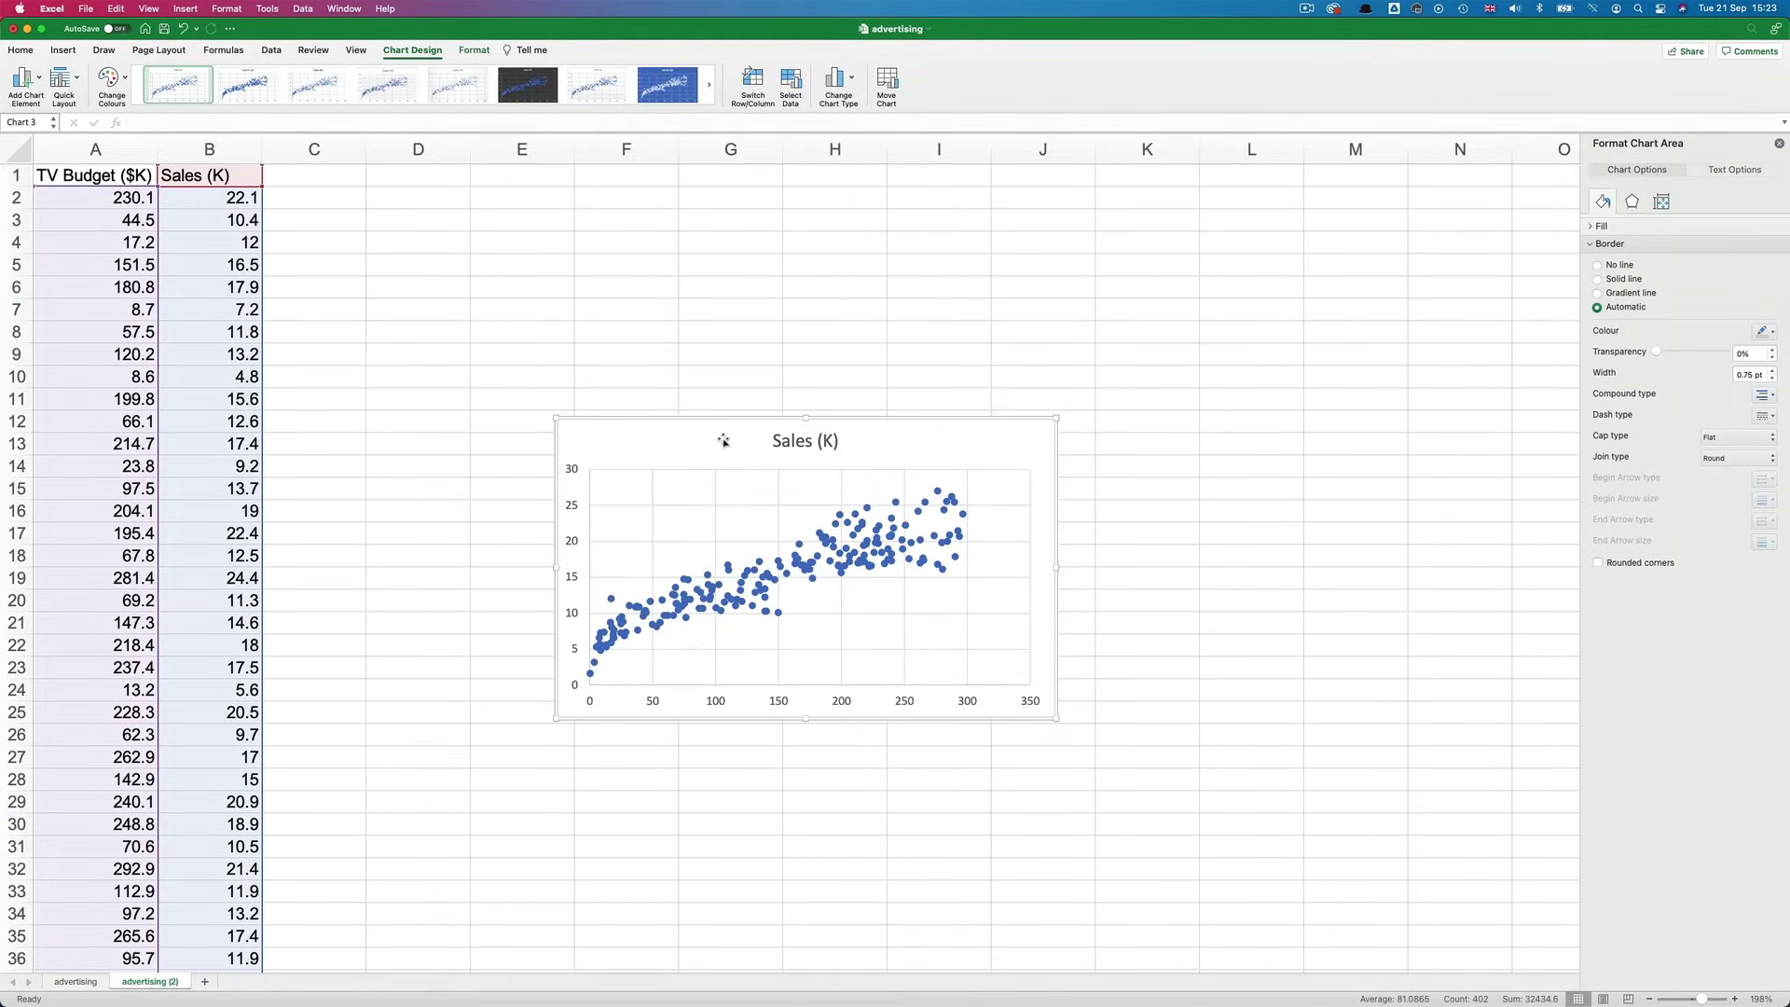
pyautogui.moveTo(723, 440); pyautogui.dragTo(717, 231)
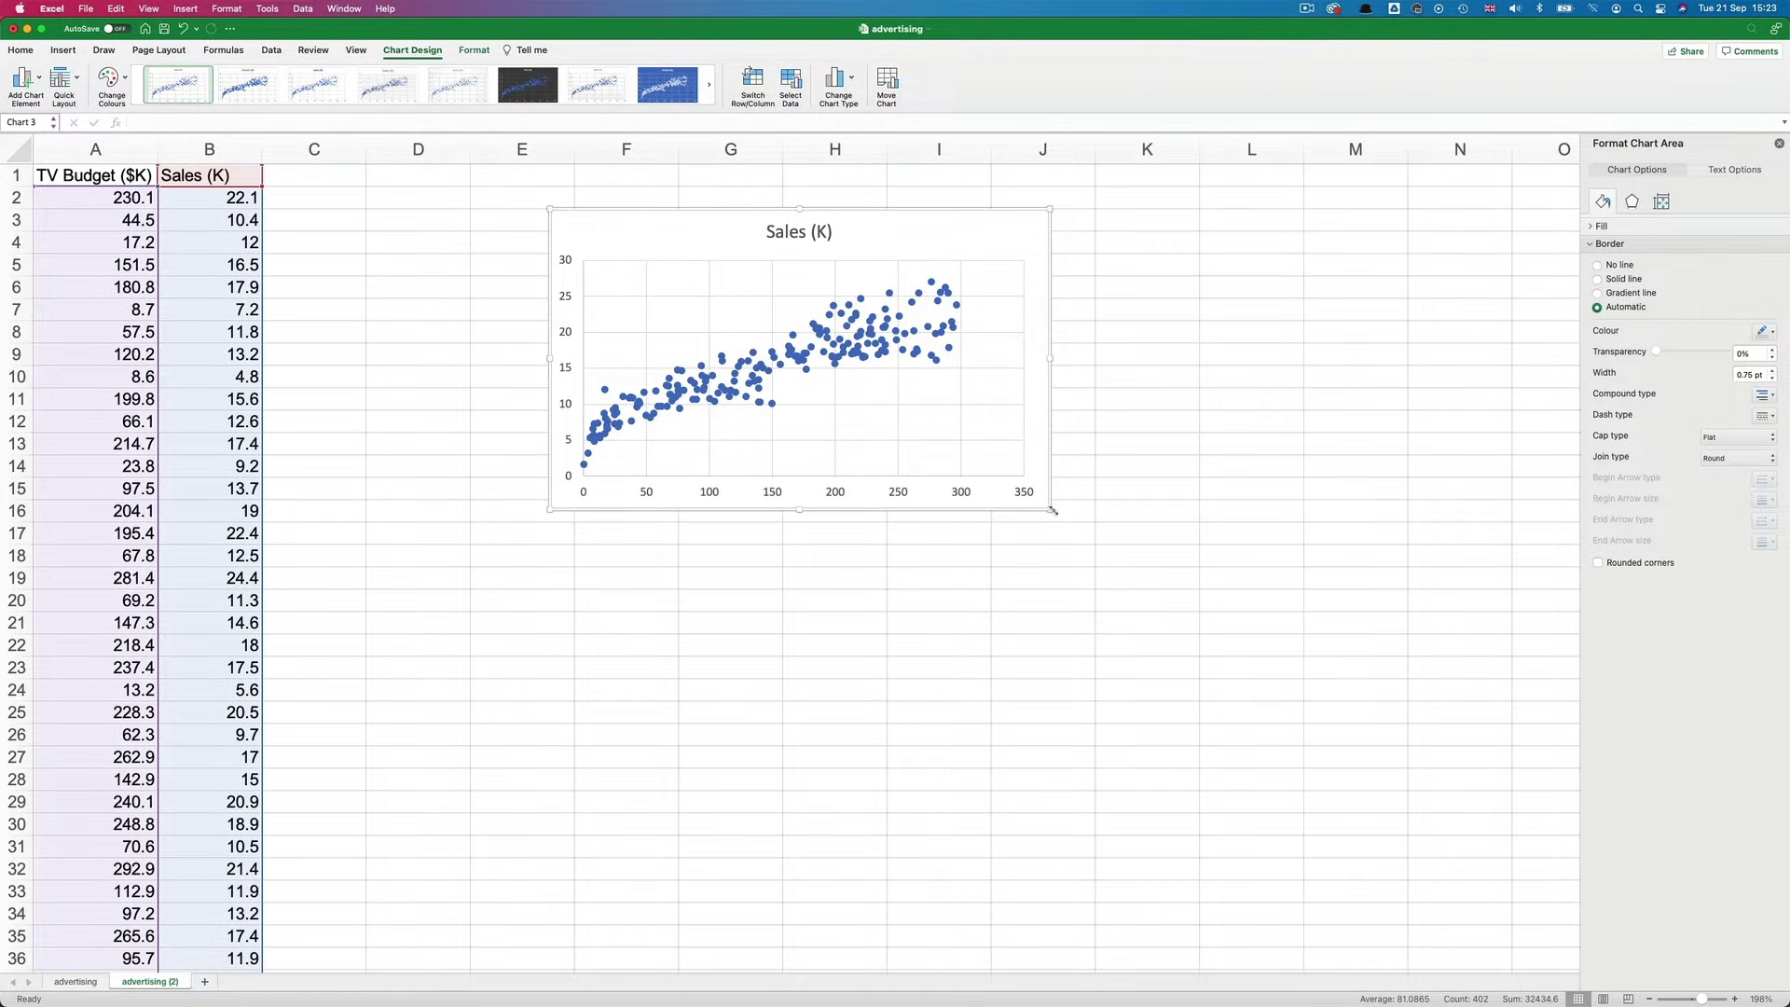
pyautogui.moveTo(1052, 510); pyautogui.dragTo(1343, 796)
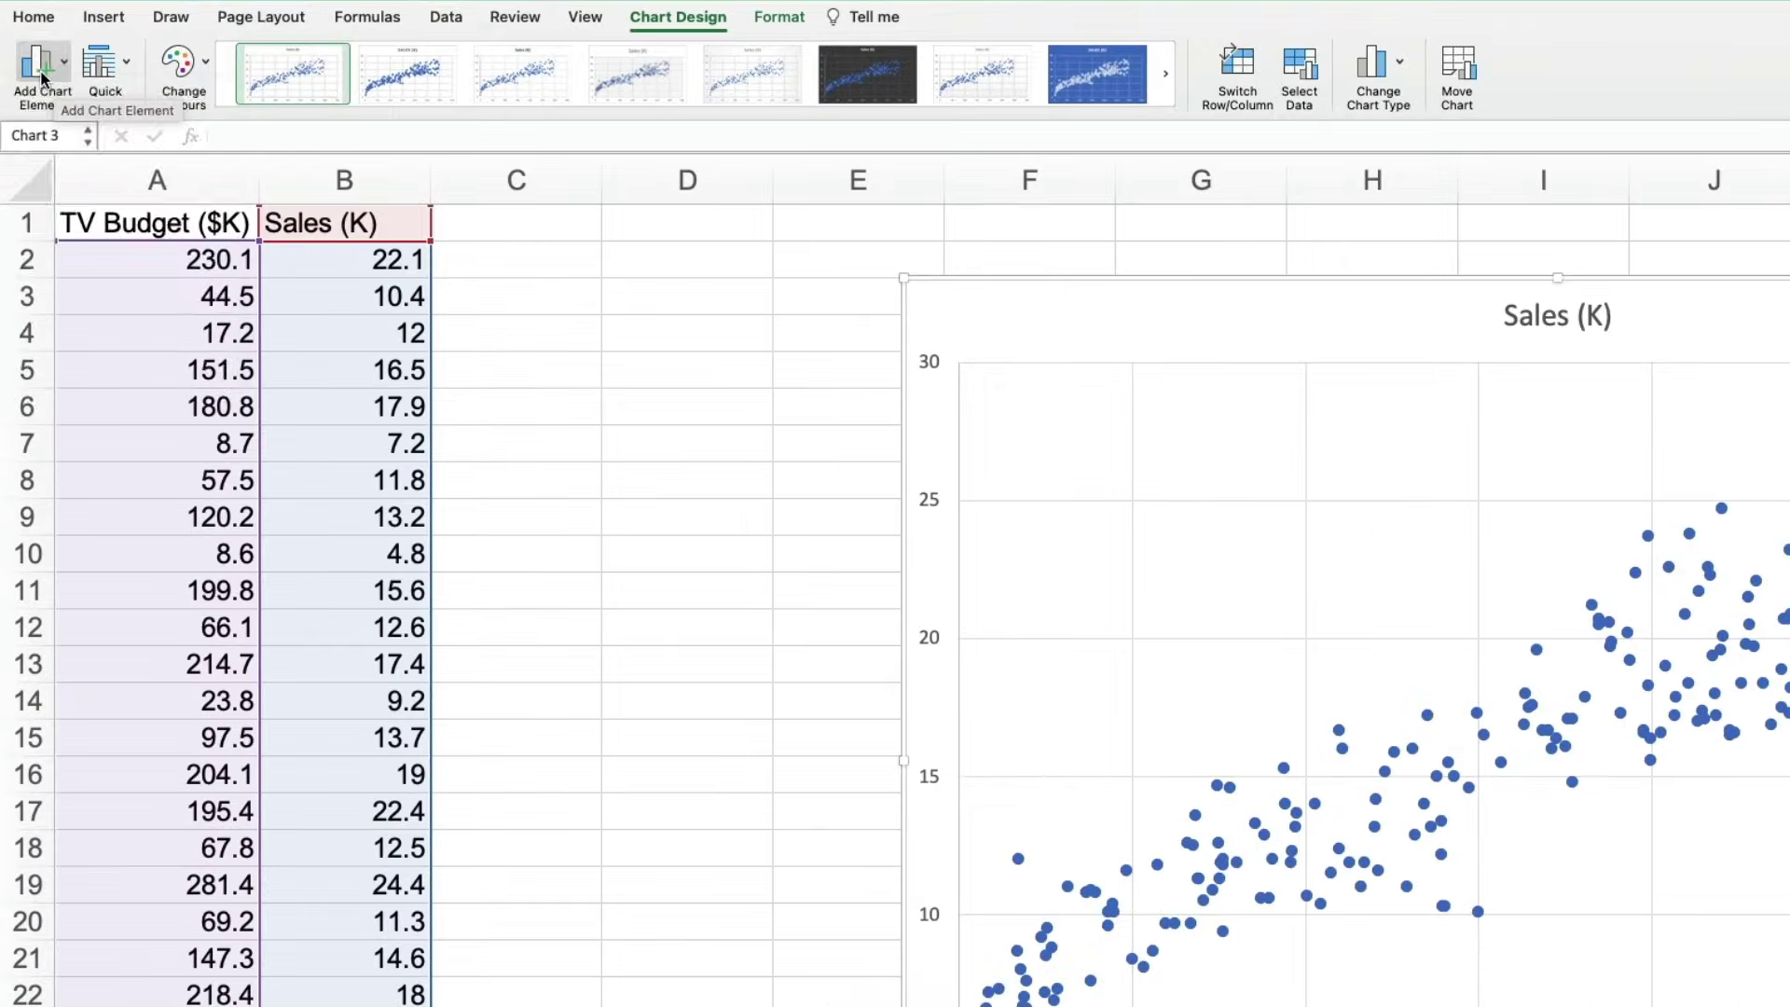
pyautogui.click(38, 65)
# Title the chart's horizontal axis 'TV Budget ($K)'.
pyautogui.moveTo(72, 130)
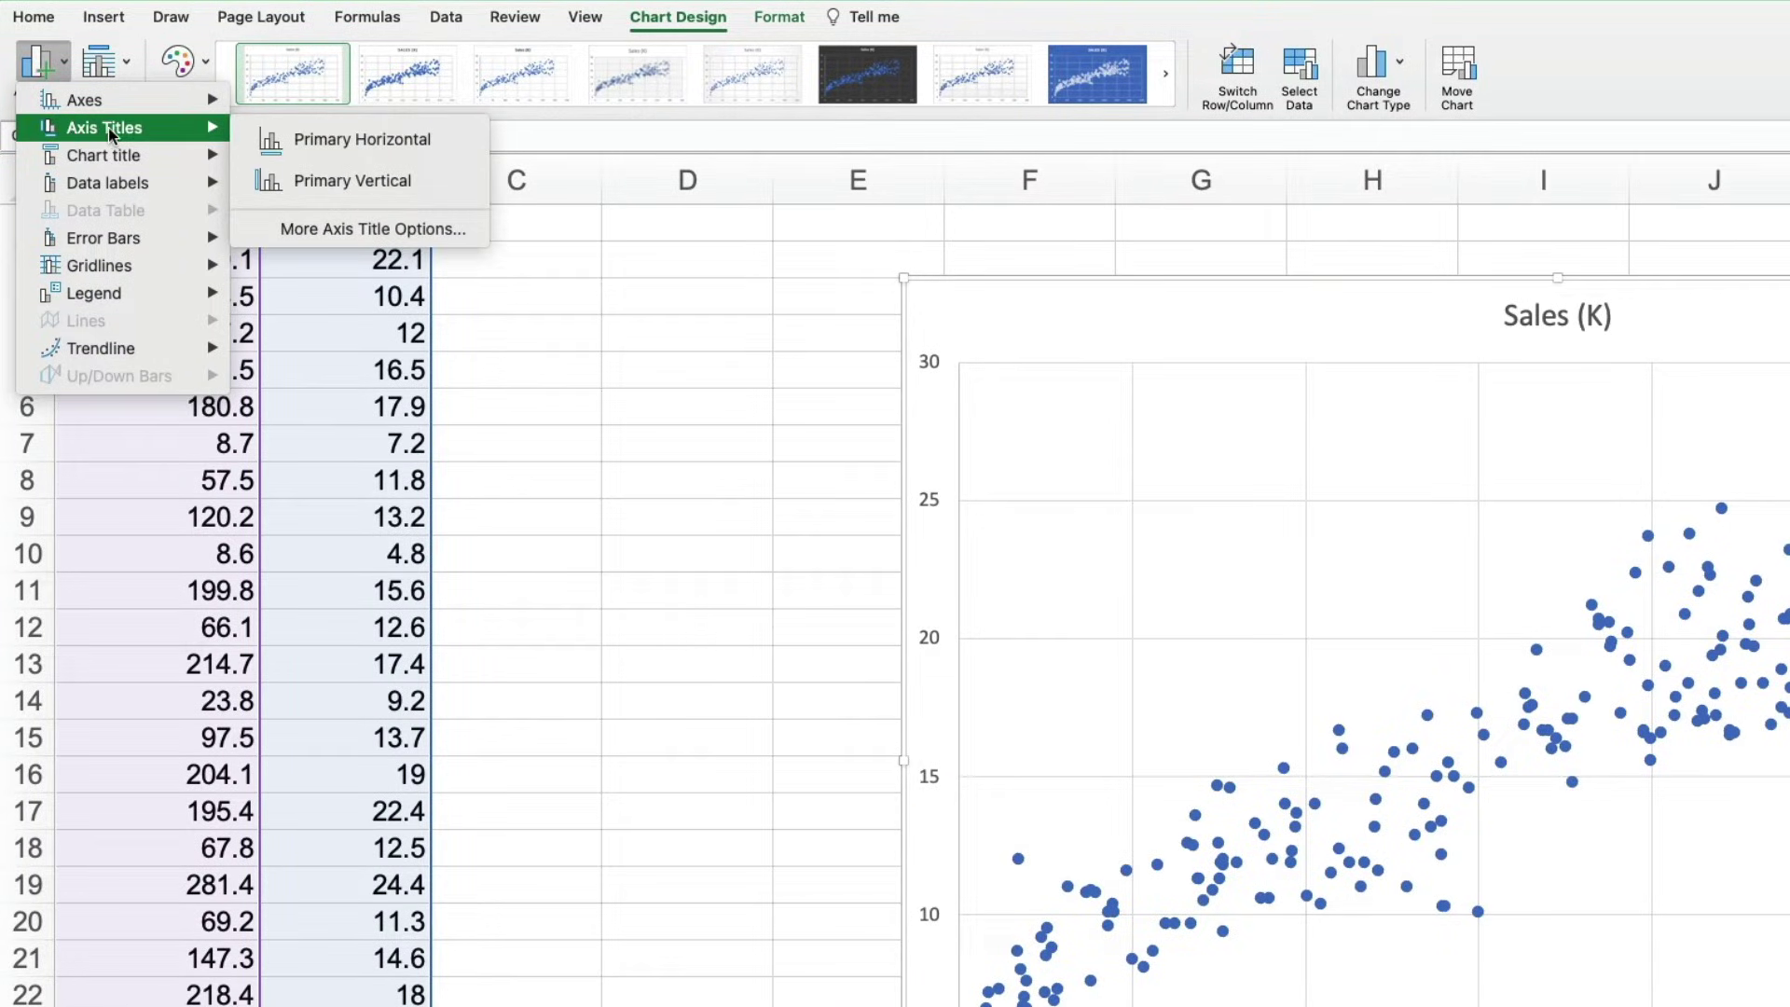
pyautogui.click(332, 139)
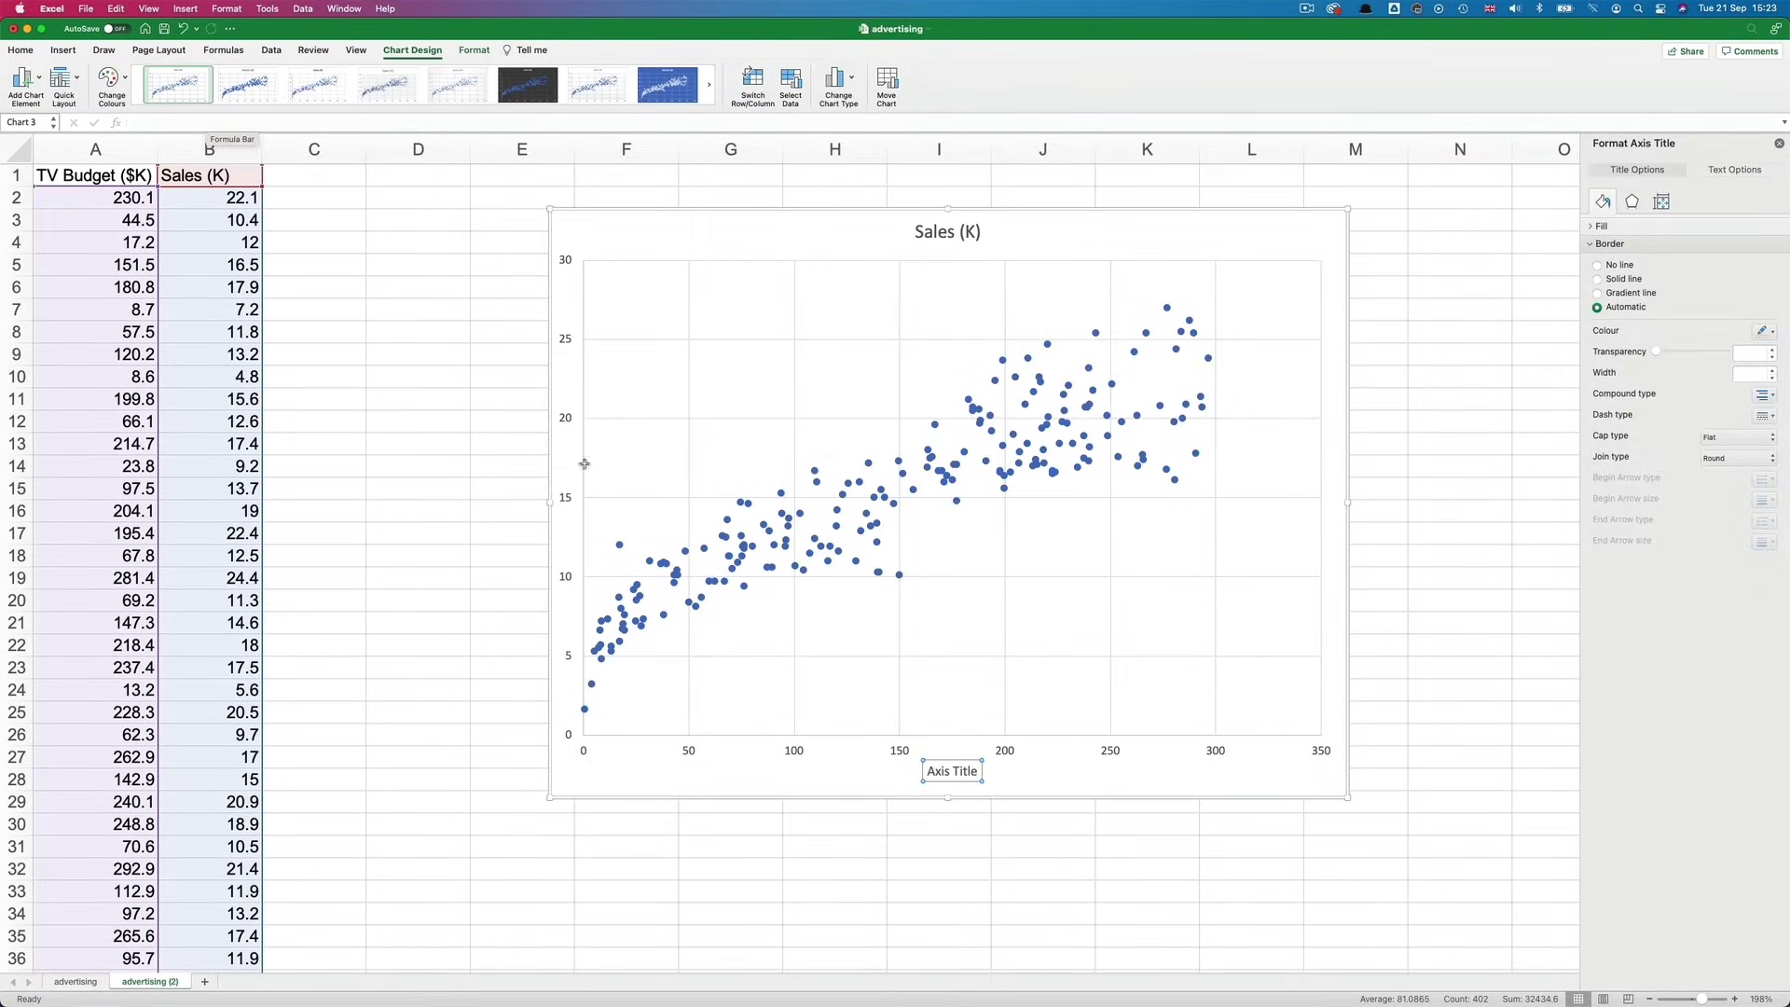
pyautogui.click(948, 777)
pyautogui.press('super+a')
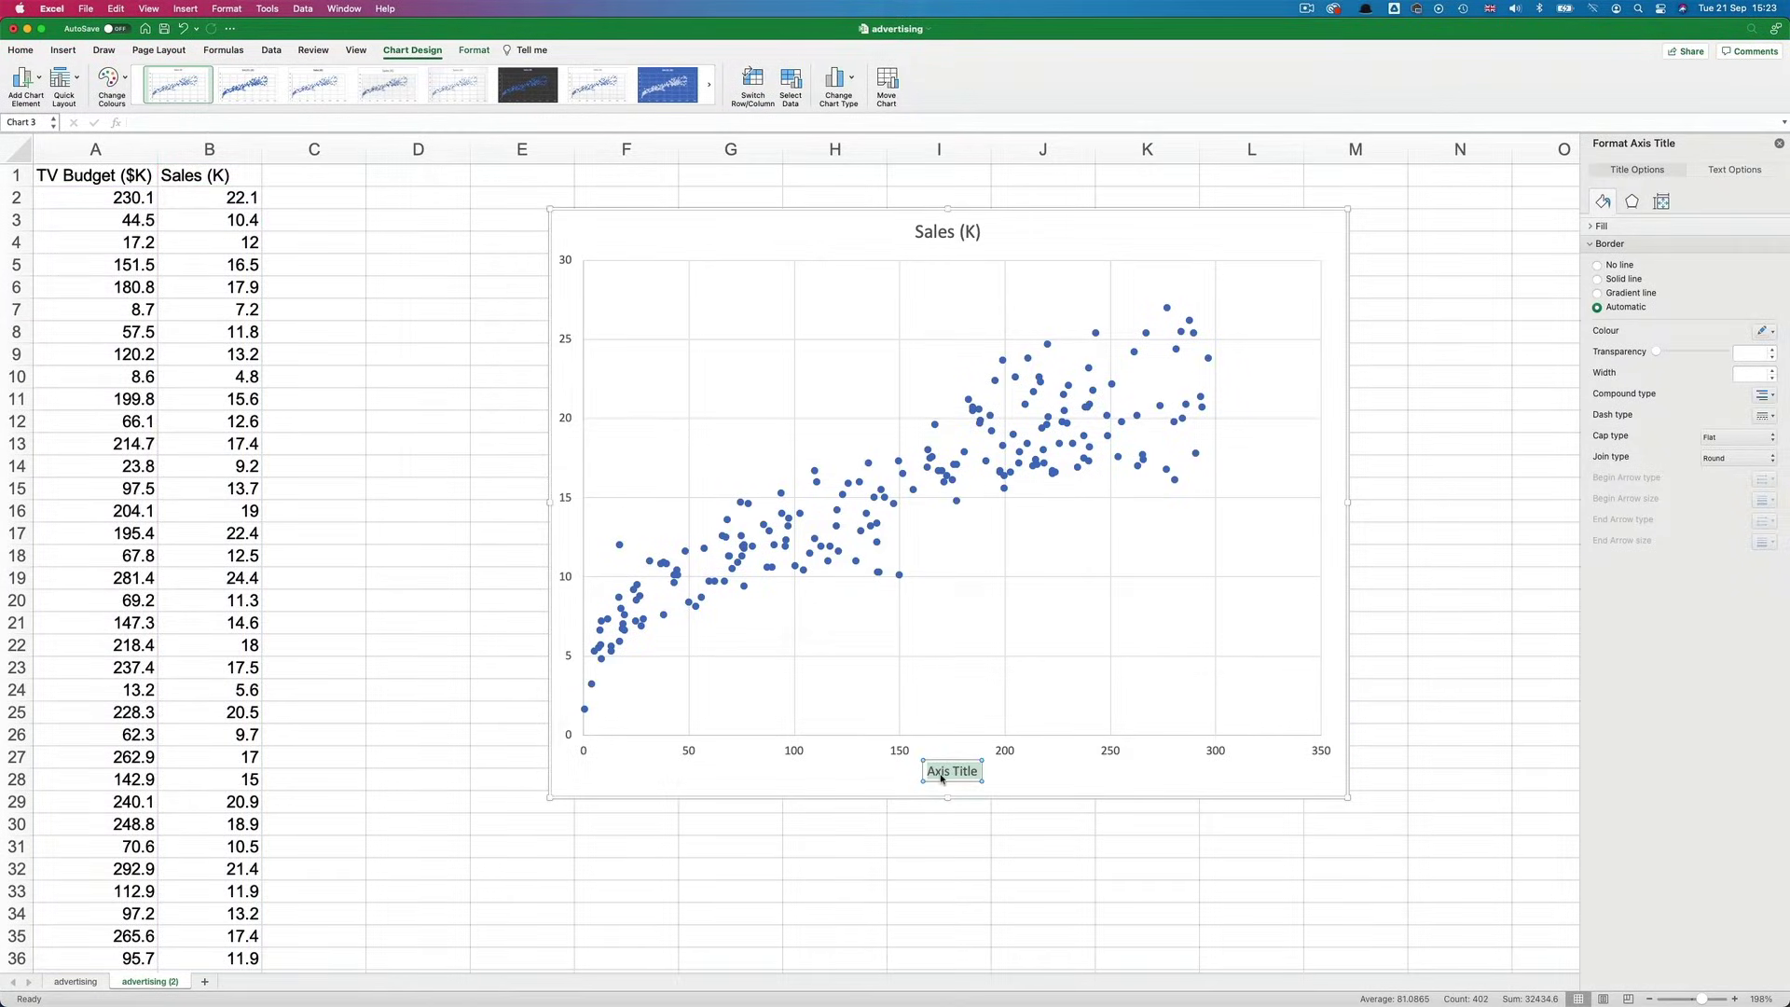
pyautogui.write('TV Budge')
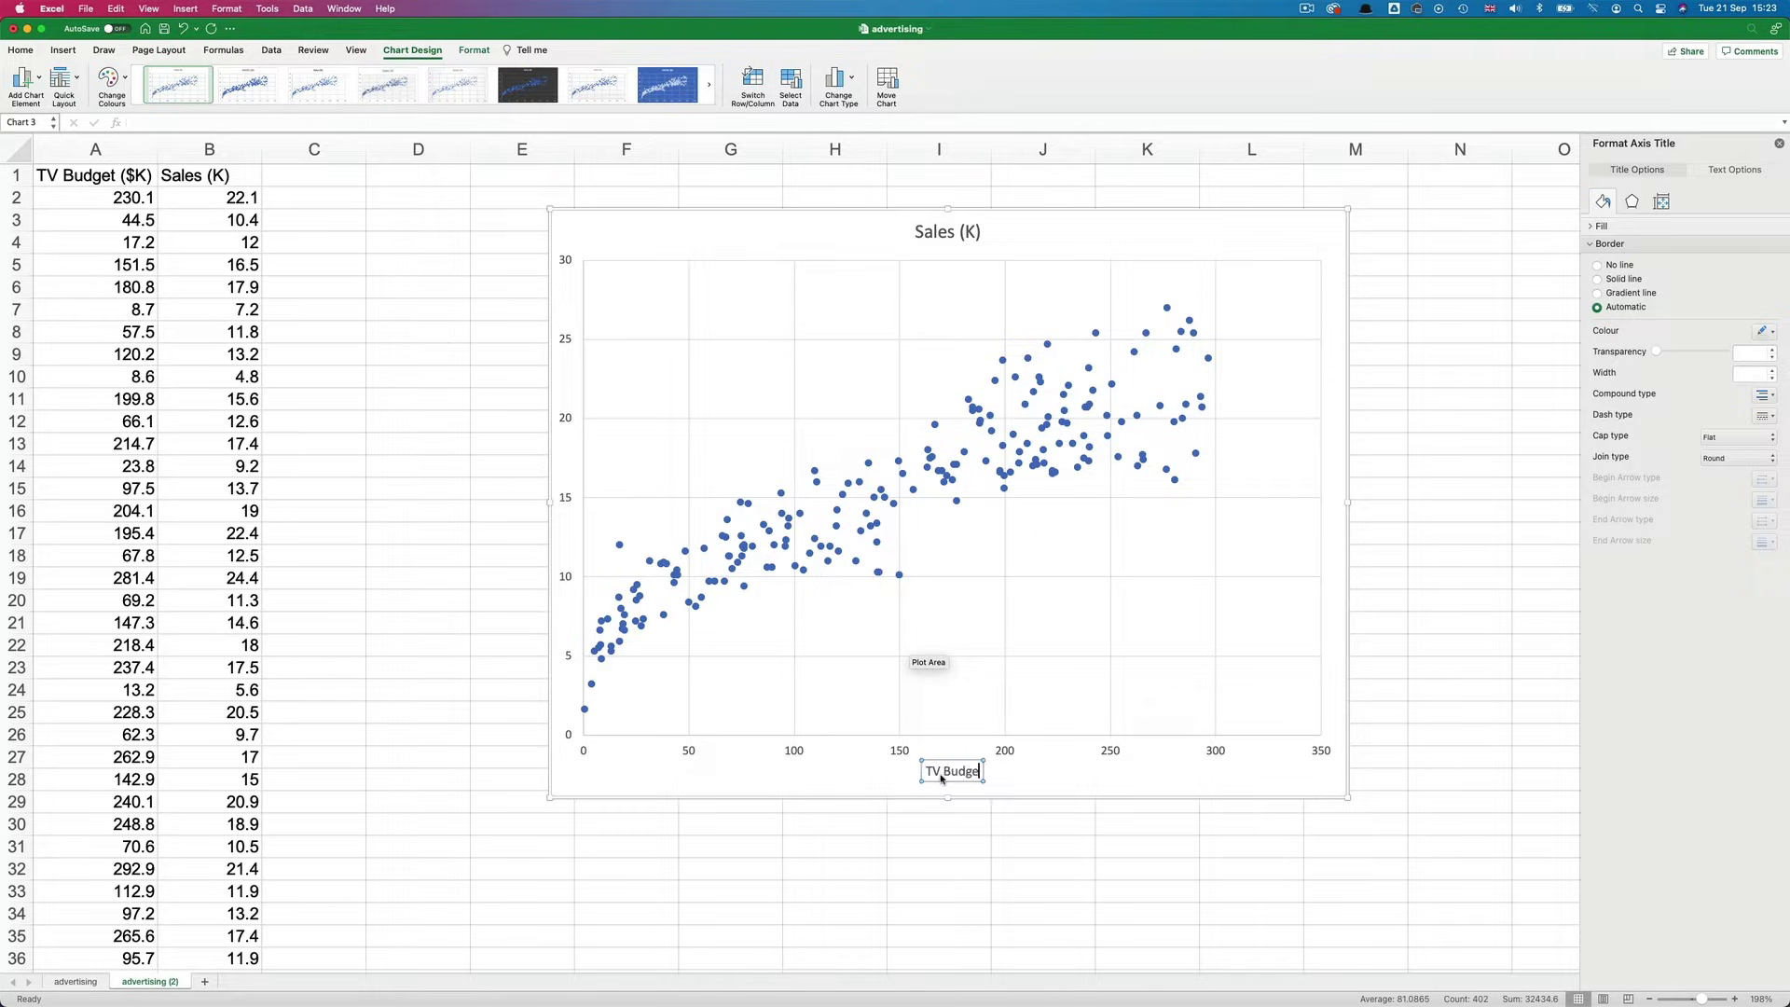
pyautogui.write('t ($K)')
# Title the chart's vertical axis 'Sales (K)'.
pyautogui.click(24, 79)
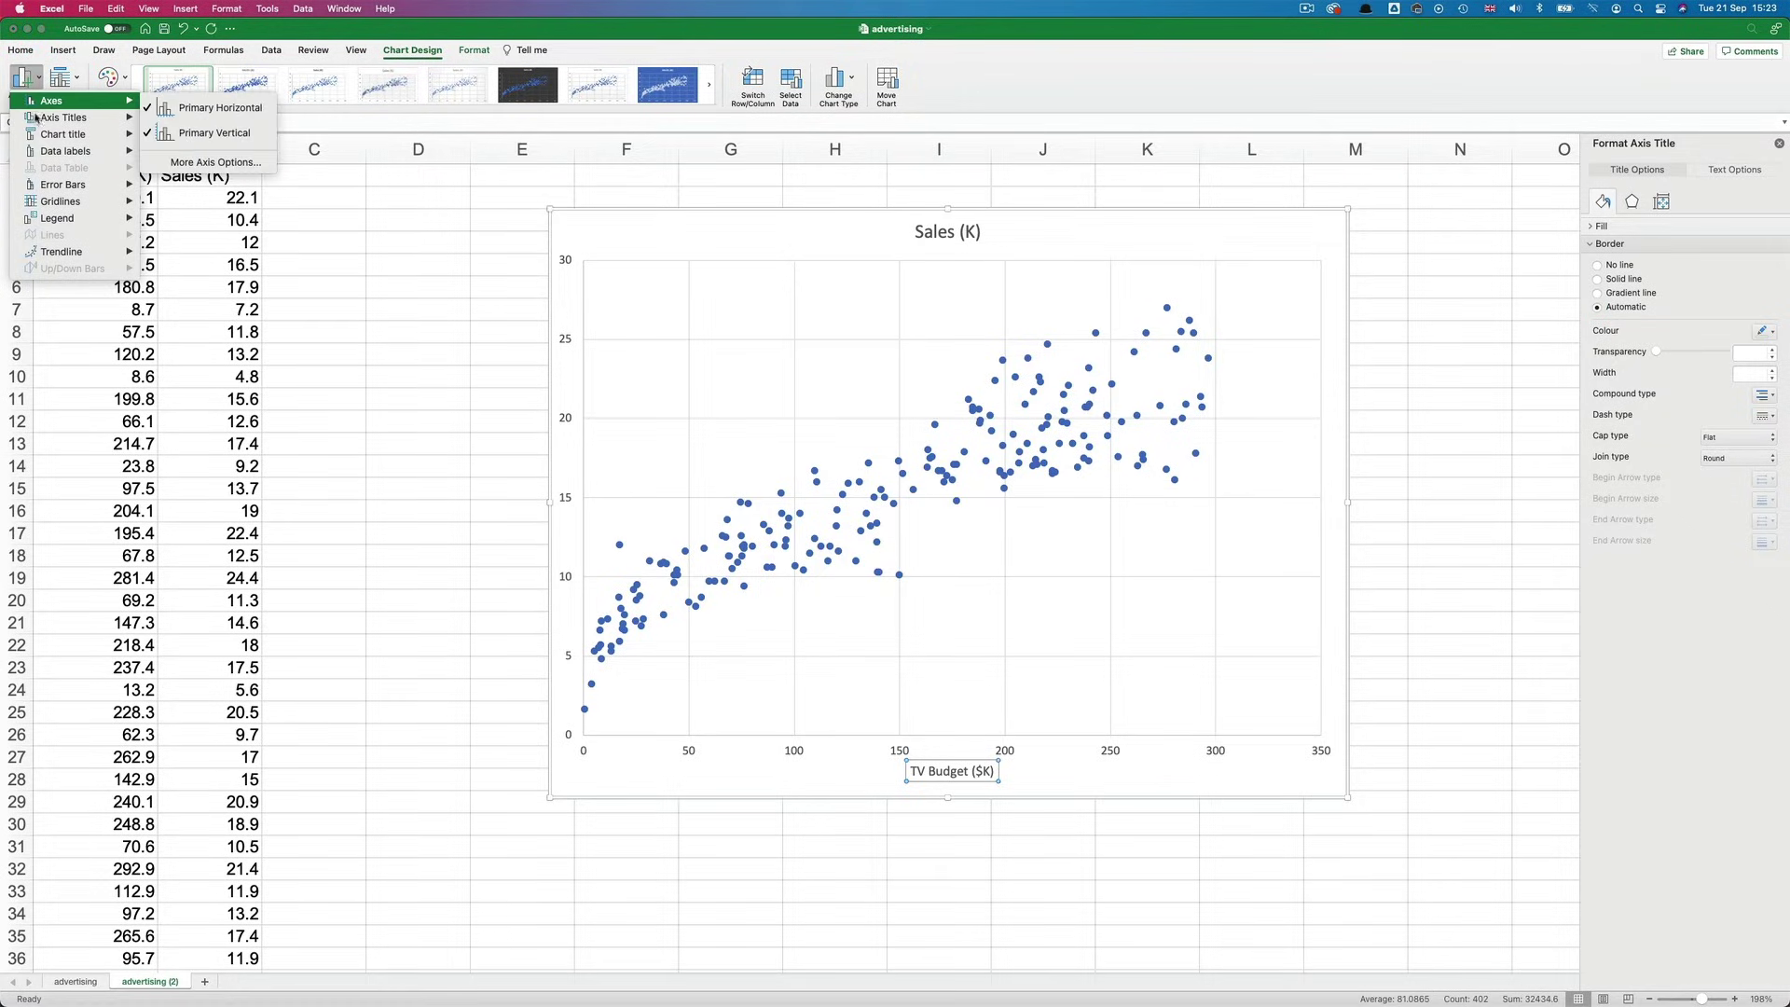
pyautogui.moveTo(35, 120)
pyautogui.click(191, 150)
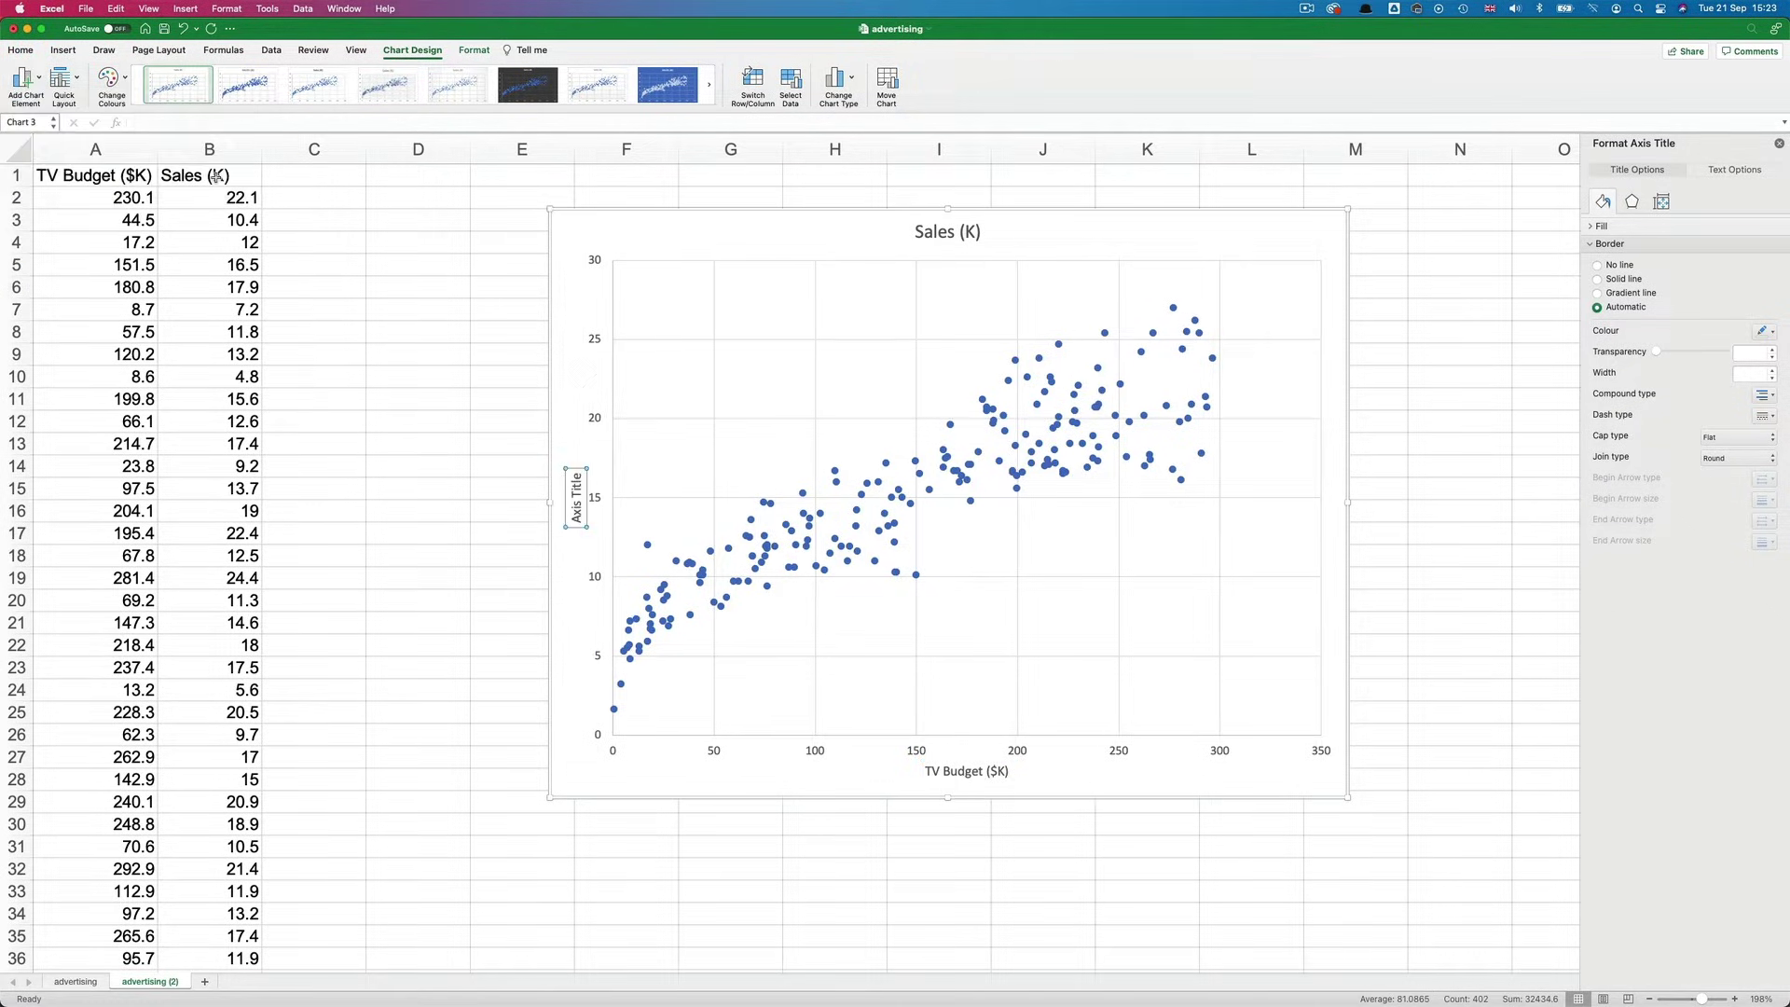
pyautogui.tripleClick(576, 501)
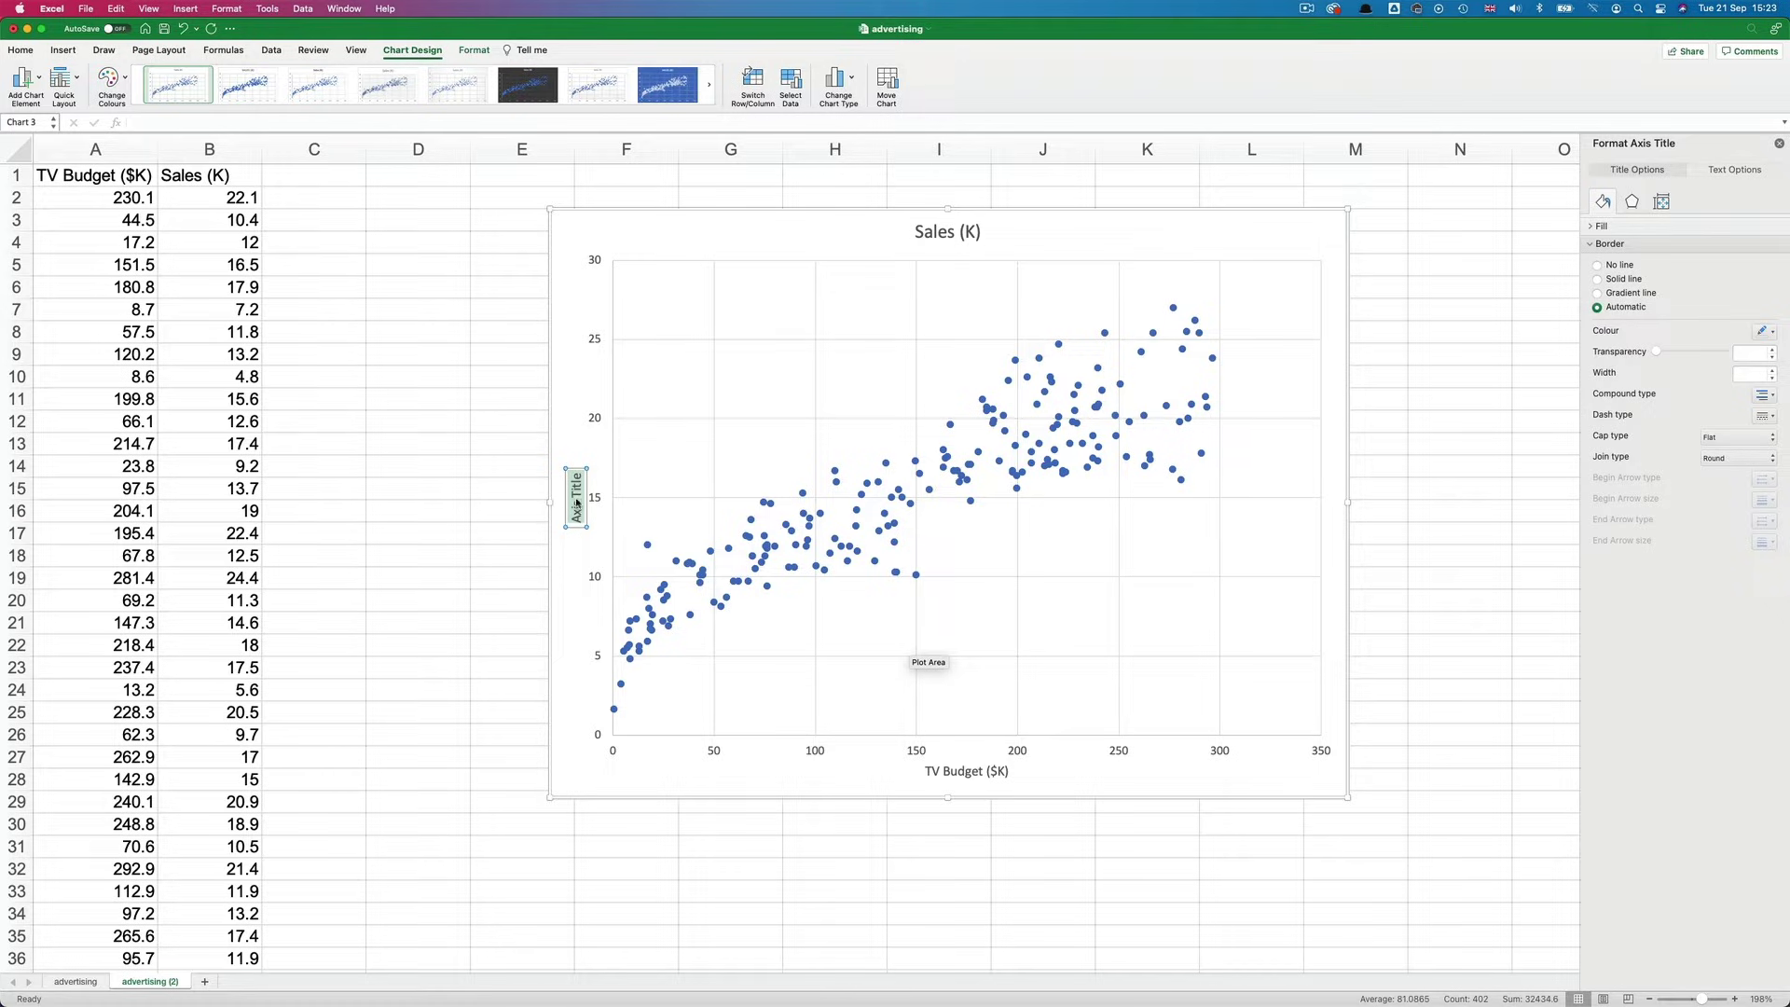
pyautogui.write('Sales (K)')
pyautogui.click(584, 569)
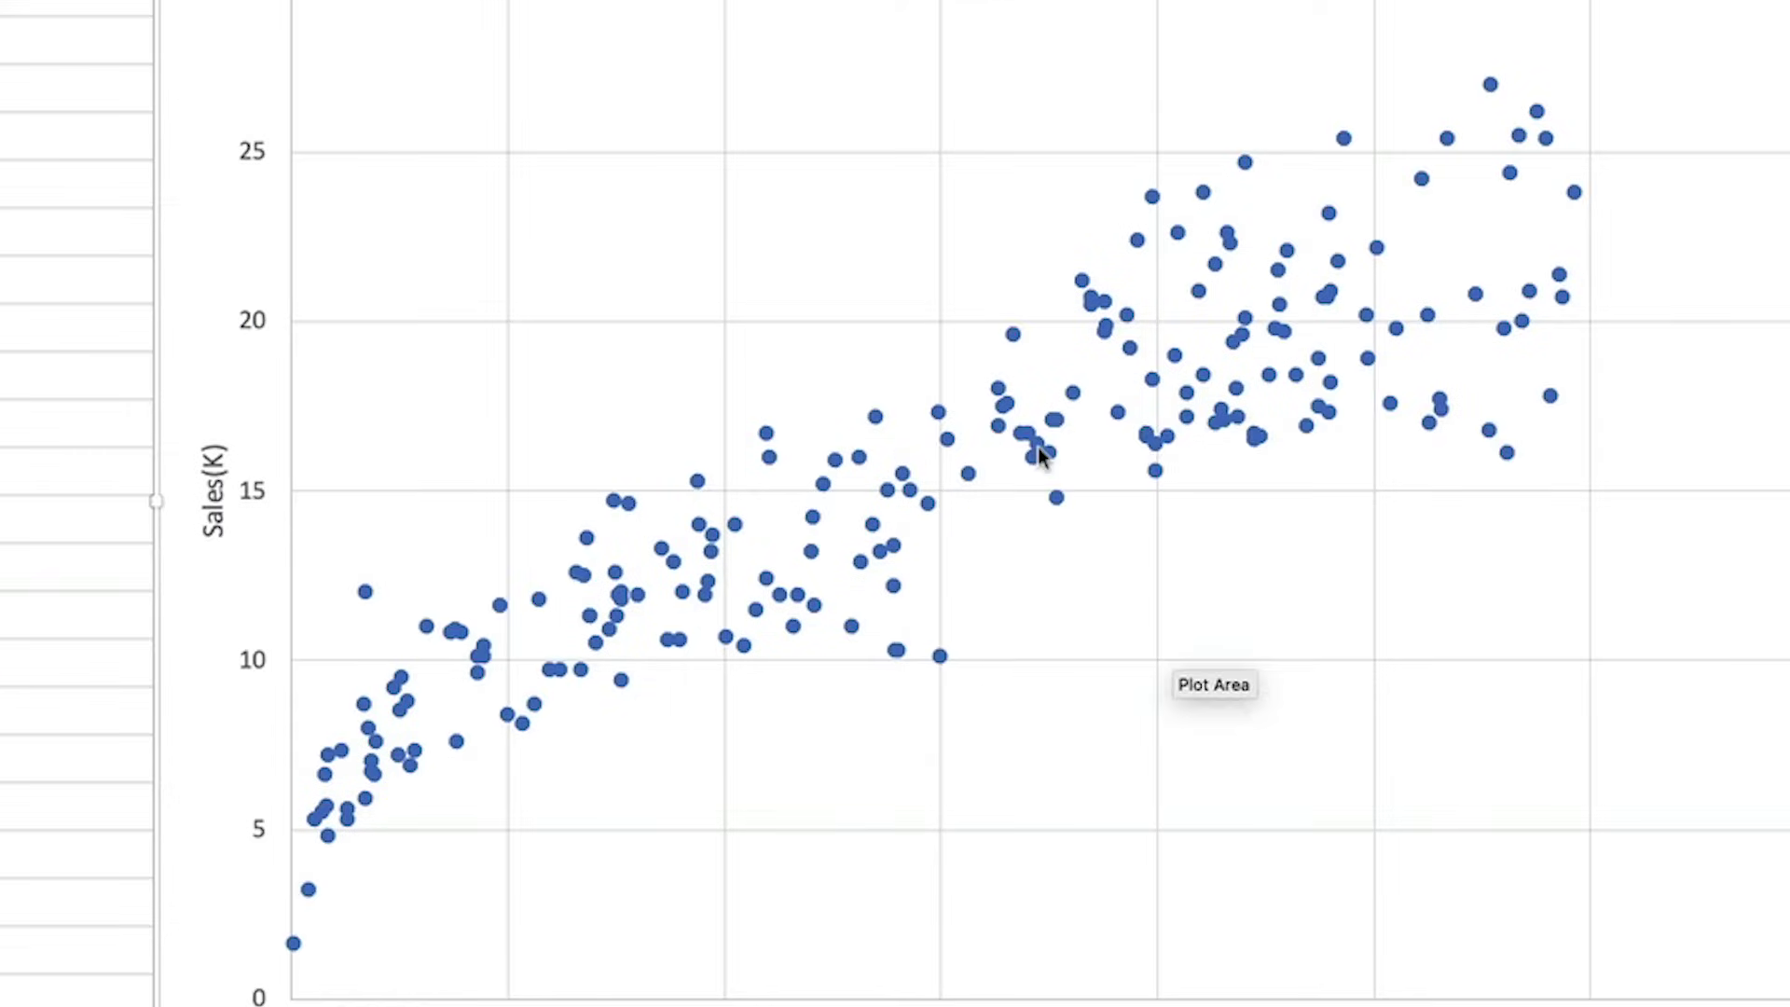
# Add a linear trendline to the plotted sales-versus-budget points.
pyautogui.rightClick(961, 481)
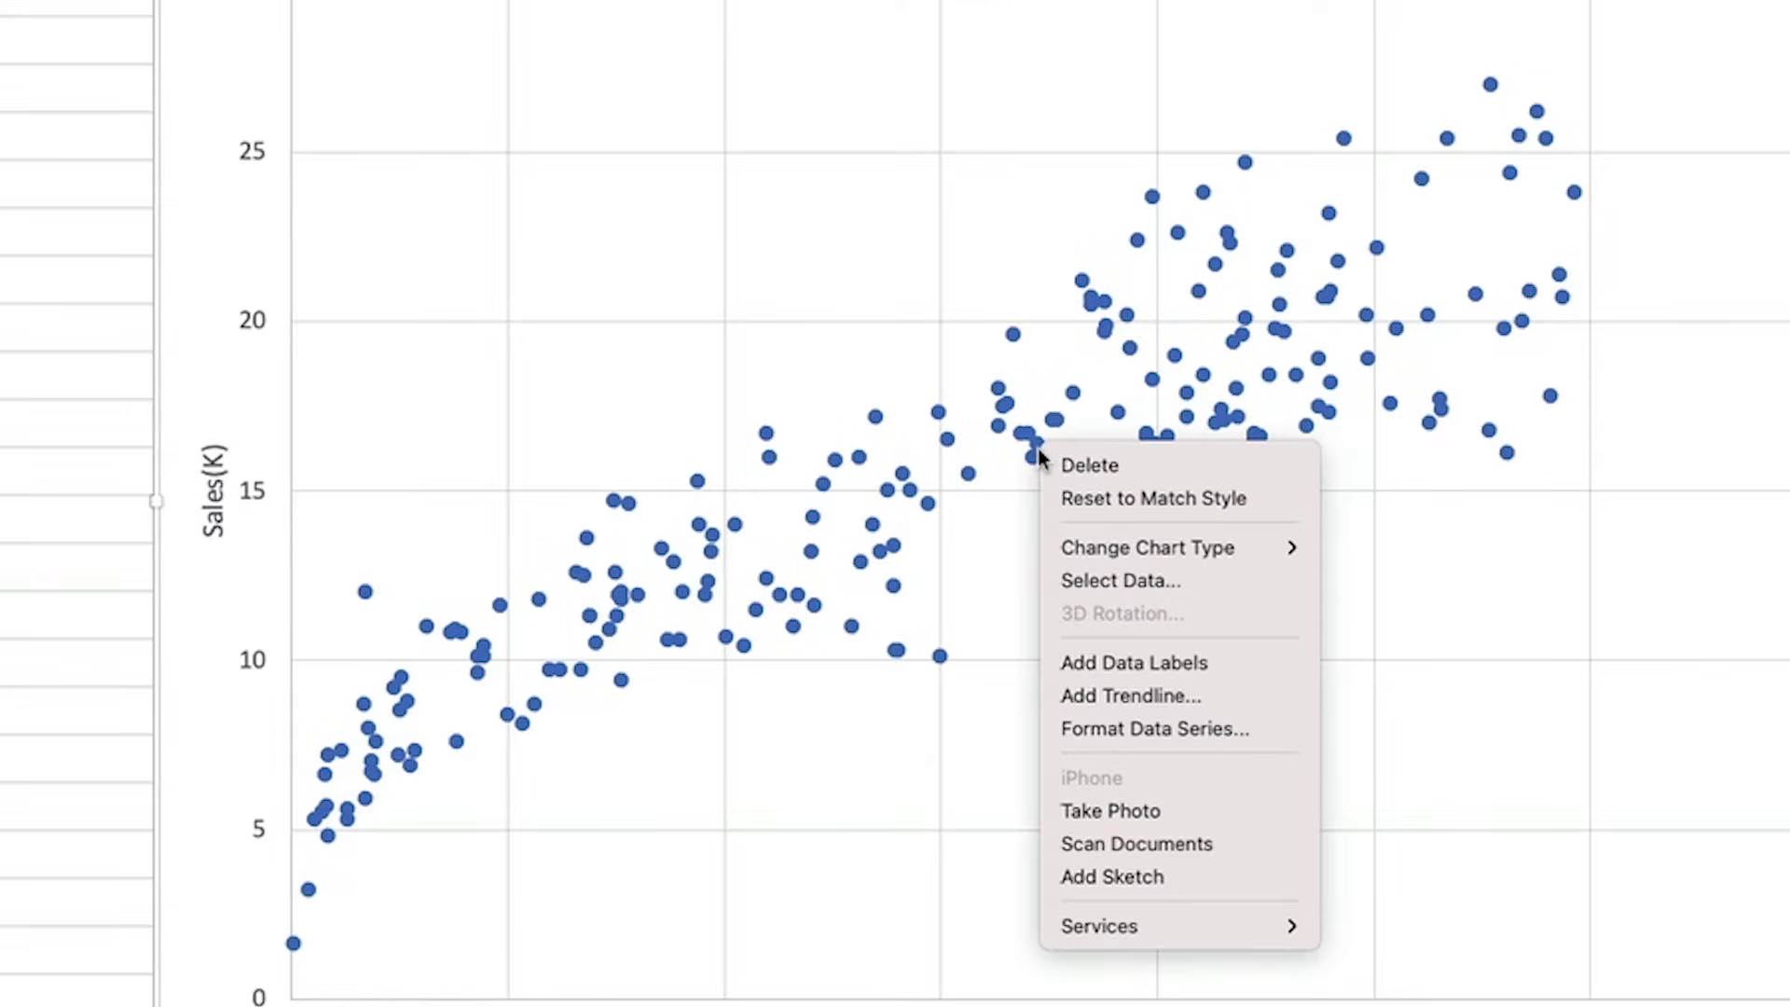
pyautogui.click(1149, 694)
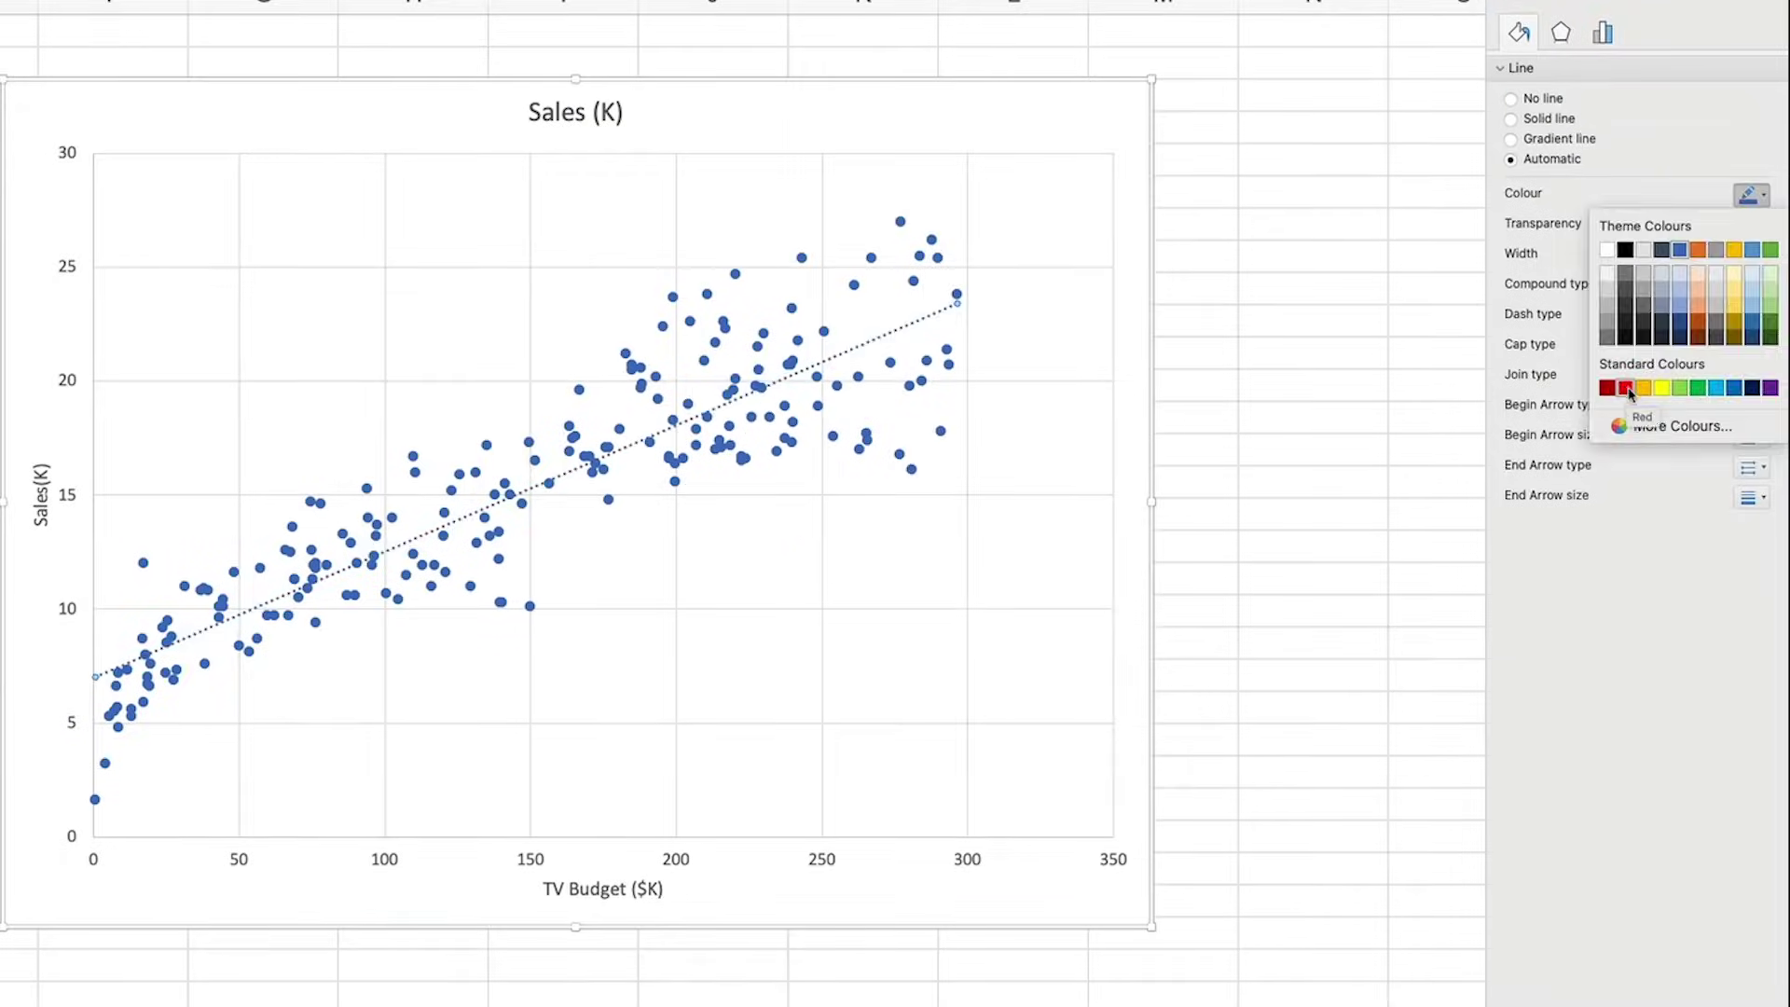
# Make the trendline a solid red line, widened to 6.25 pt.
pyautogui.click(1626, 388)
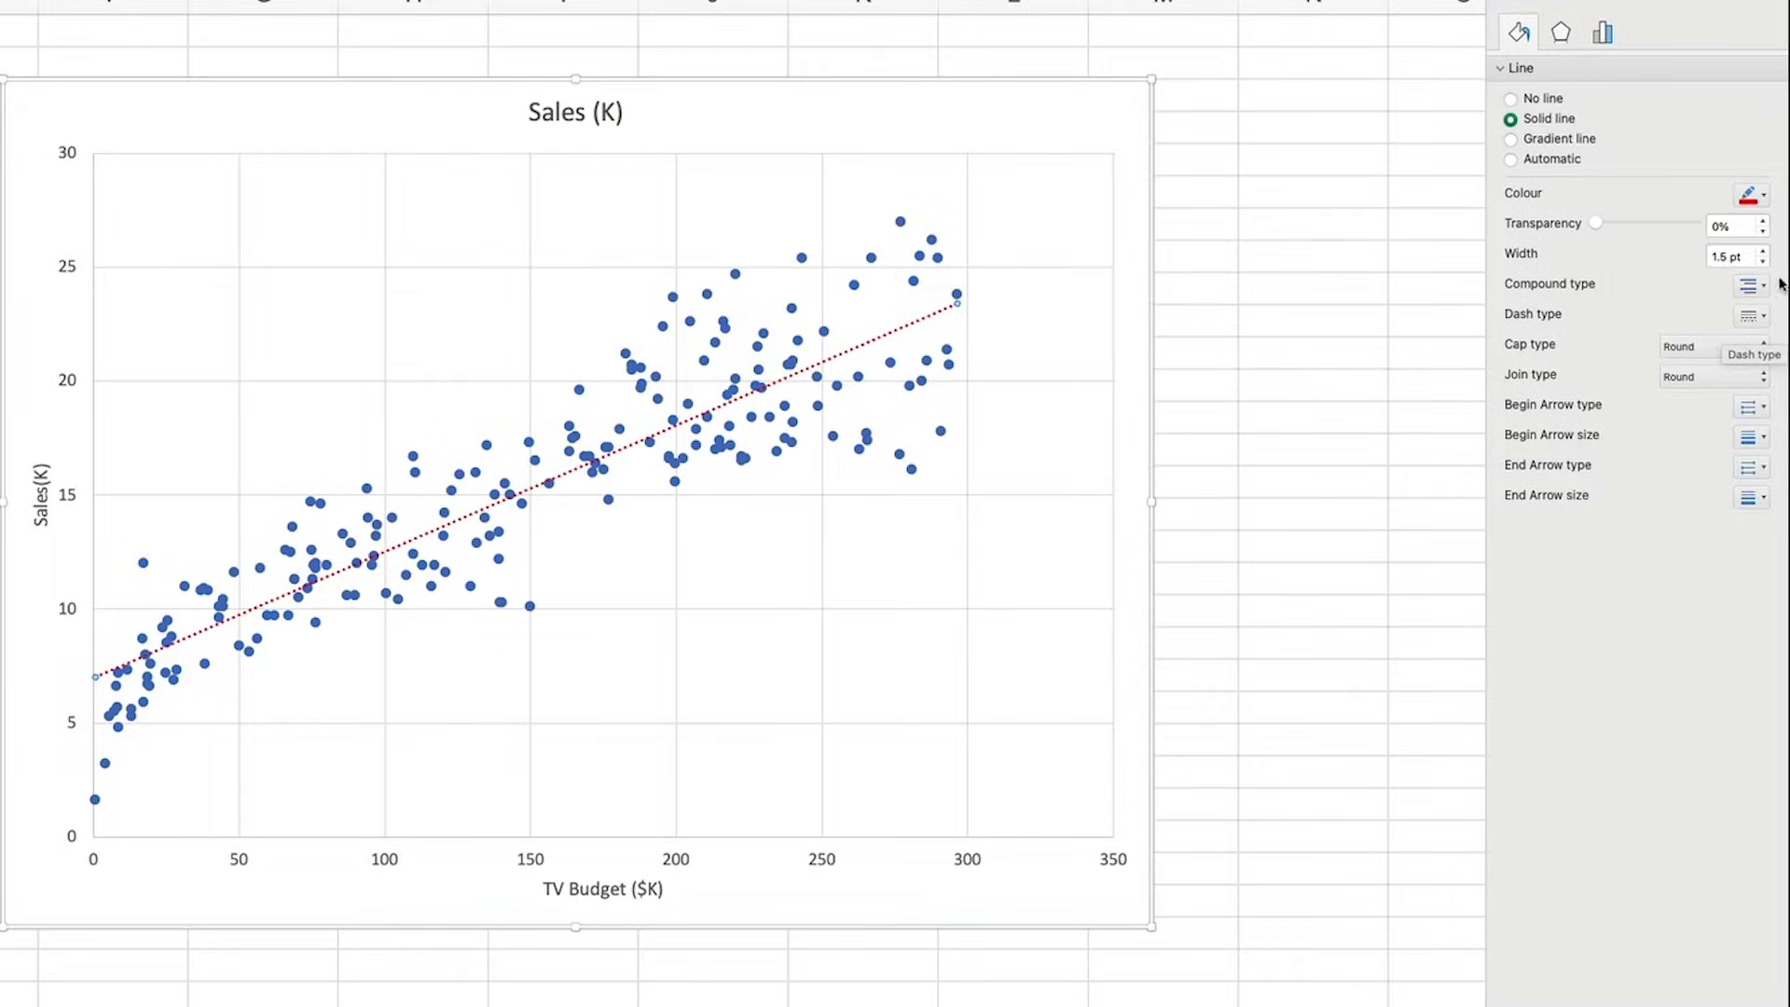
pyautogui.click(1765, 251)
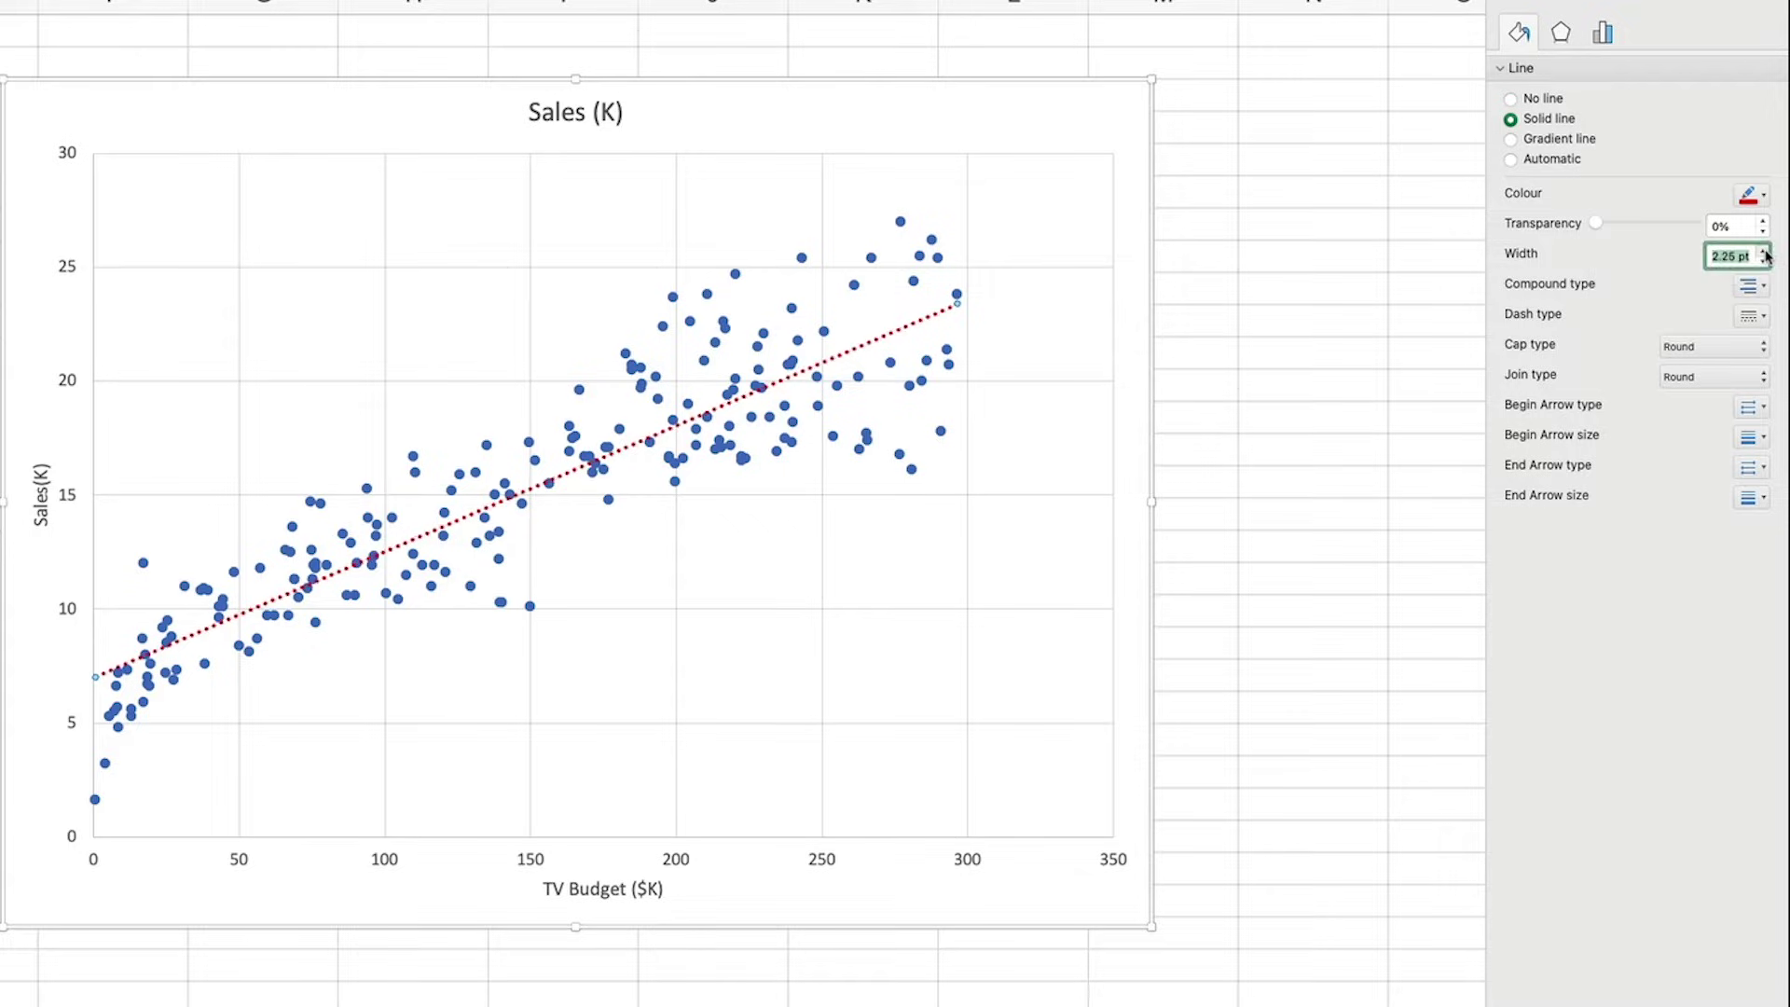
pyautogui.click(1765, 251)
pyautogui.click(1765, 251)
pyautogui.click(1765, 250)
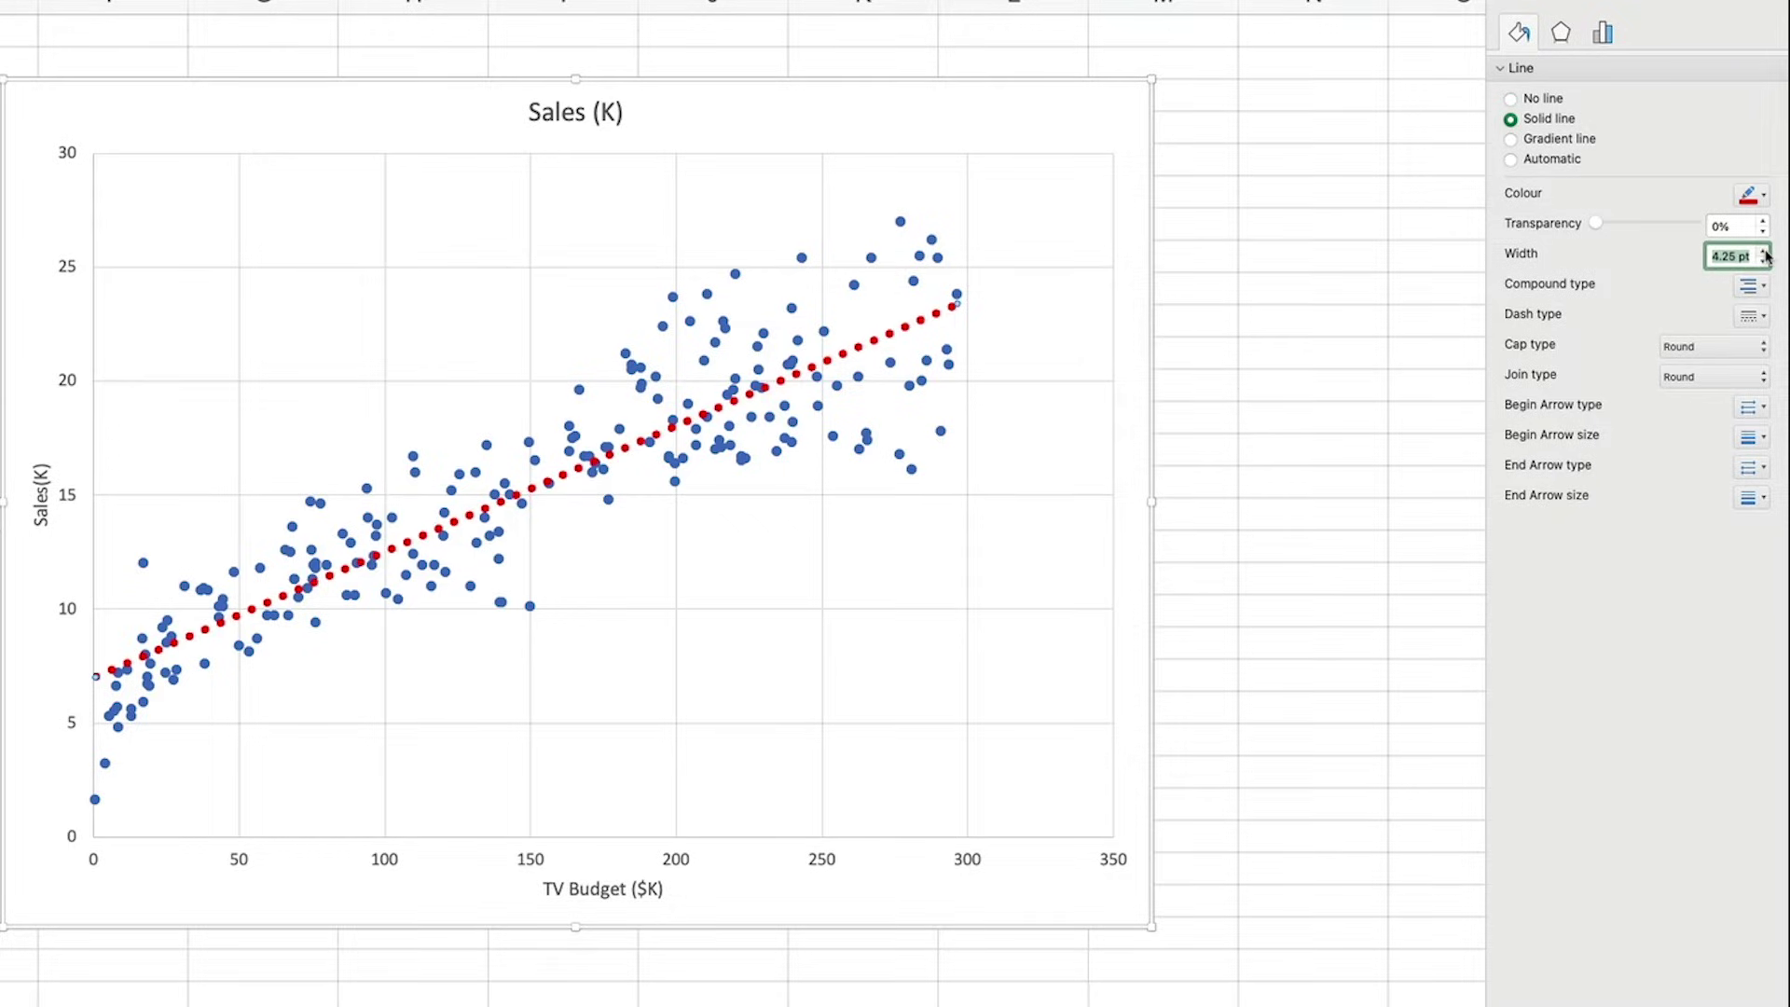
pyautogui.click(1751, 315)
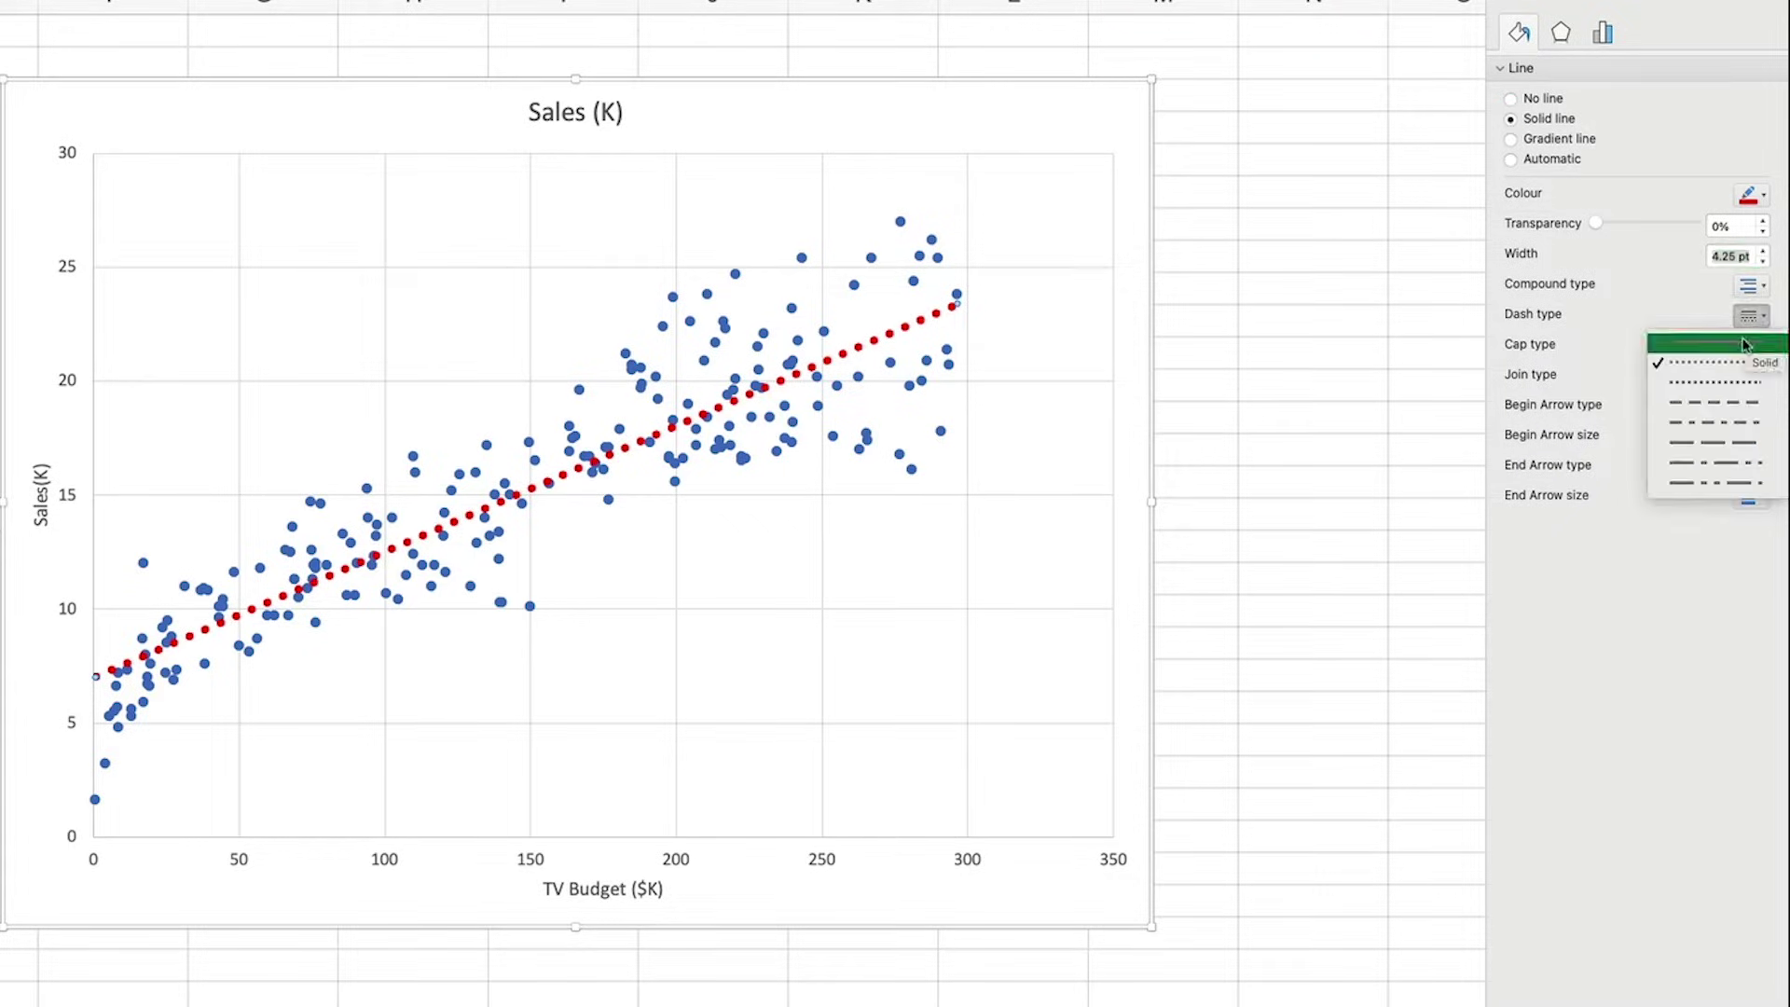
pyautogui.click(1748, 346)
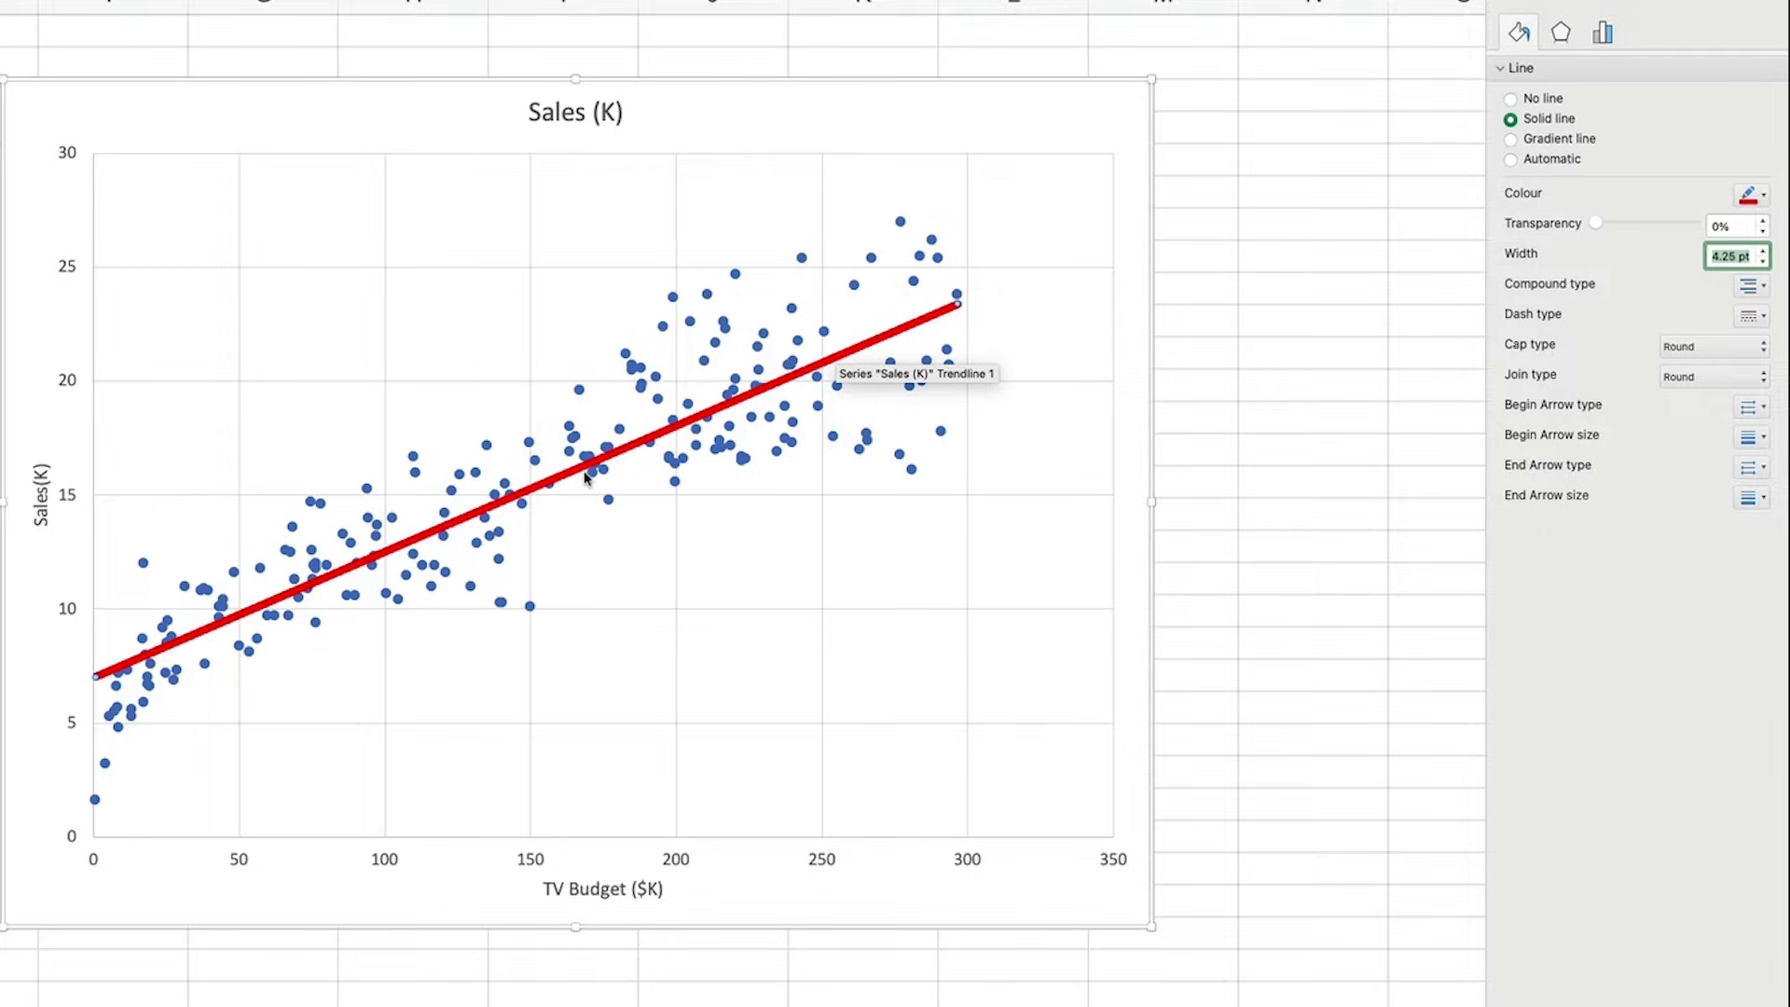
pyautogui.hscroll(1, 410, 480)
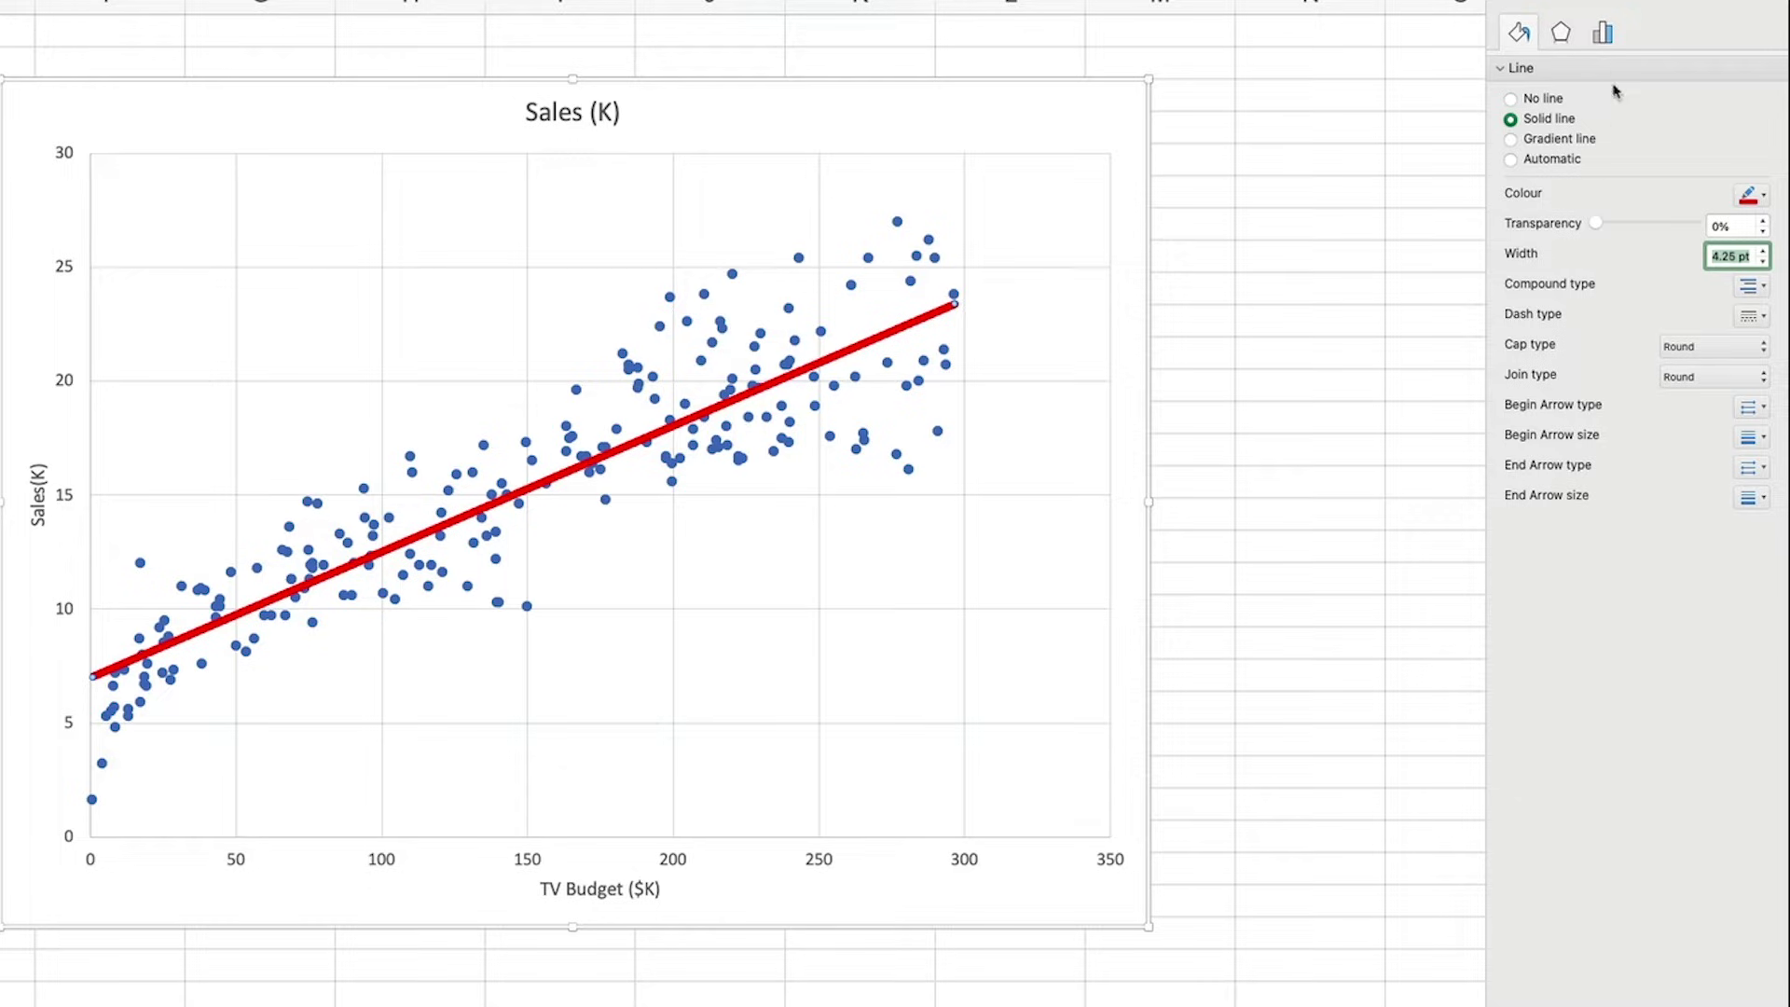
# Preview a 100-period forward forecast on the trendline, then reset Forecast Forward to 0.
pyautogui.click(1602, 34)
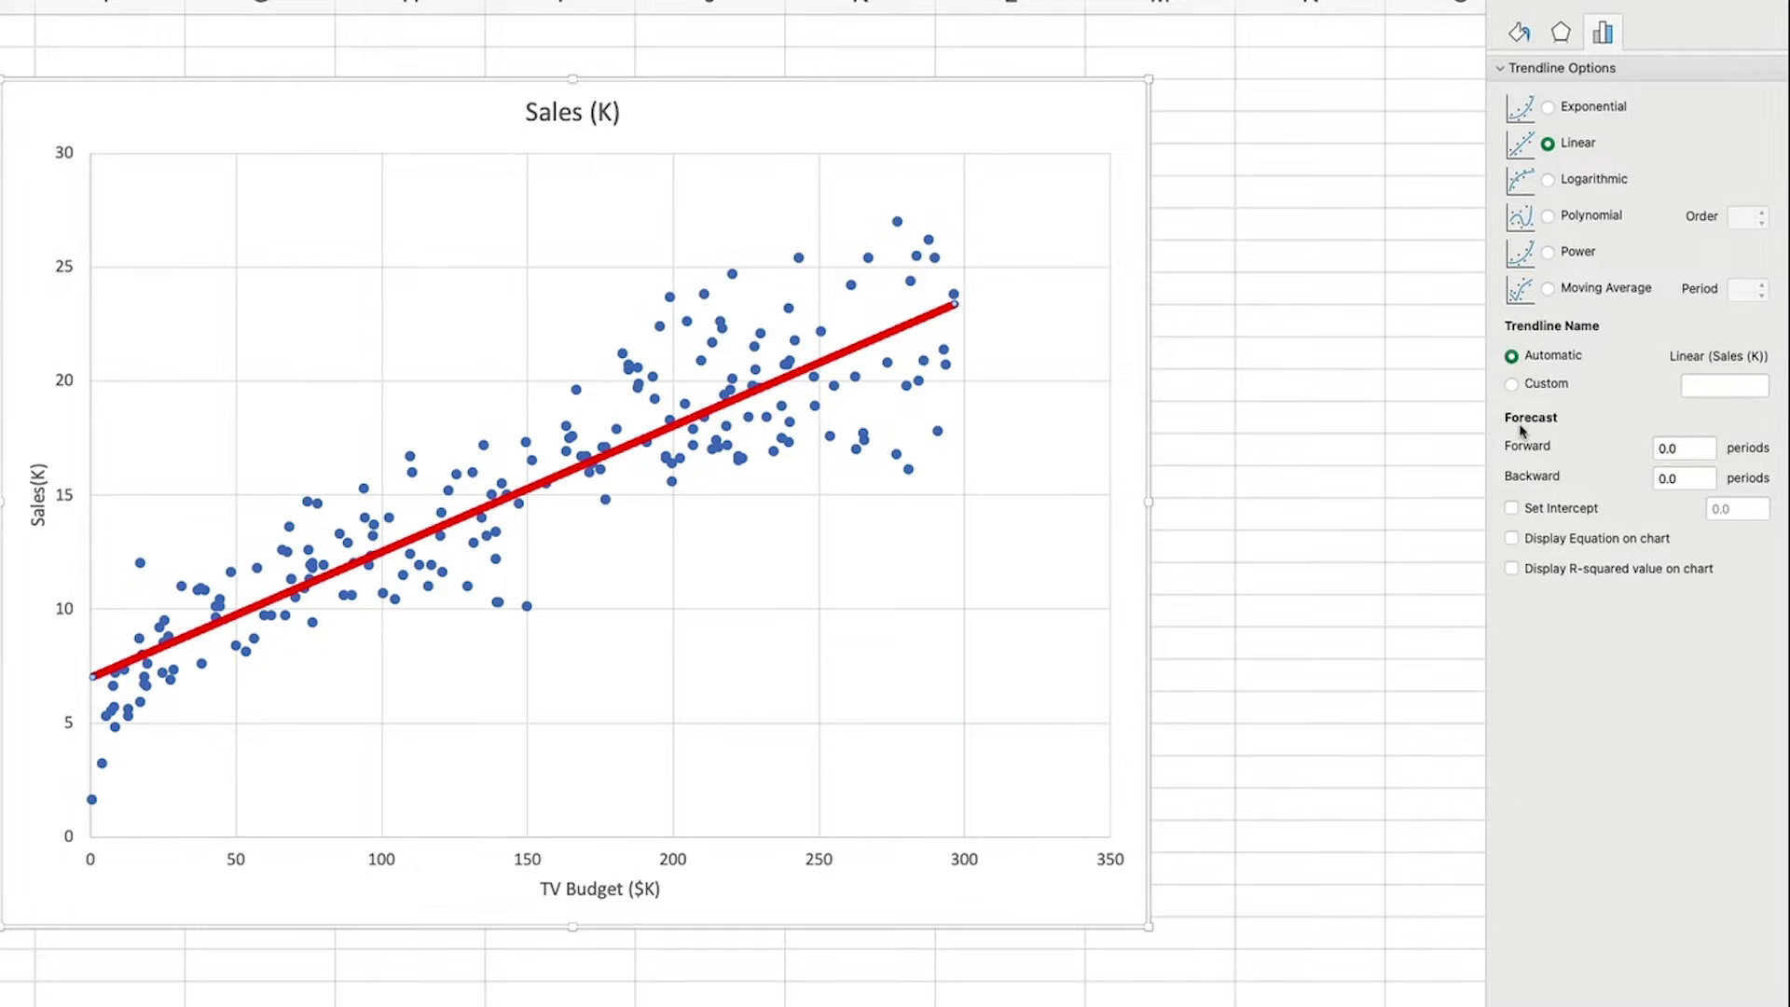
pyautogui.click(1662, 449)
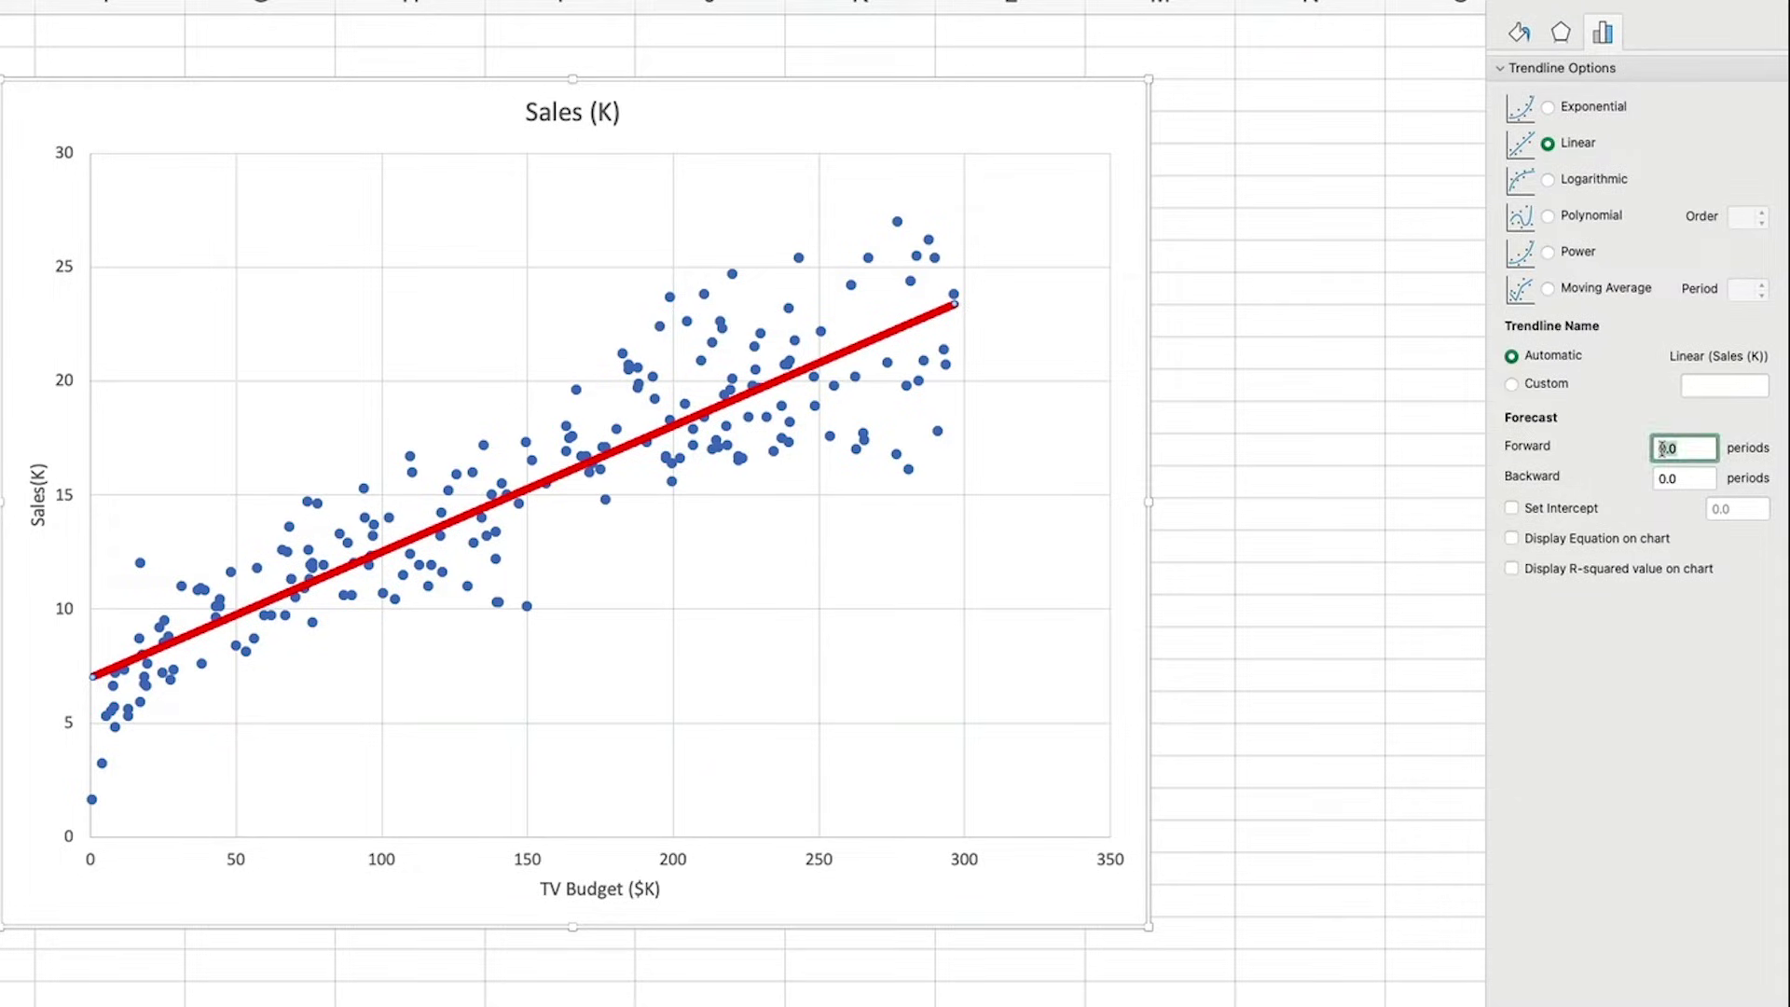
pyautogui.write('1')
pyautogui.press('Return')
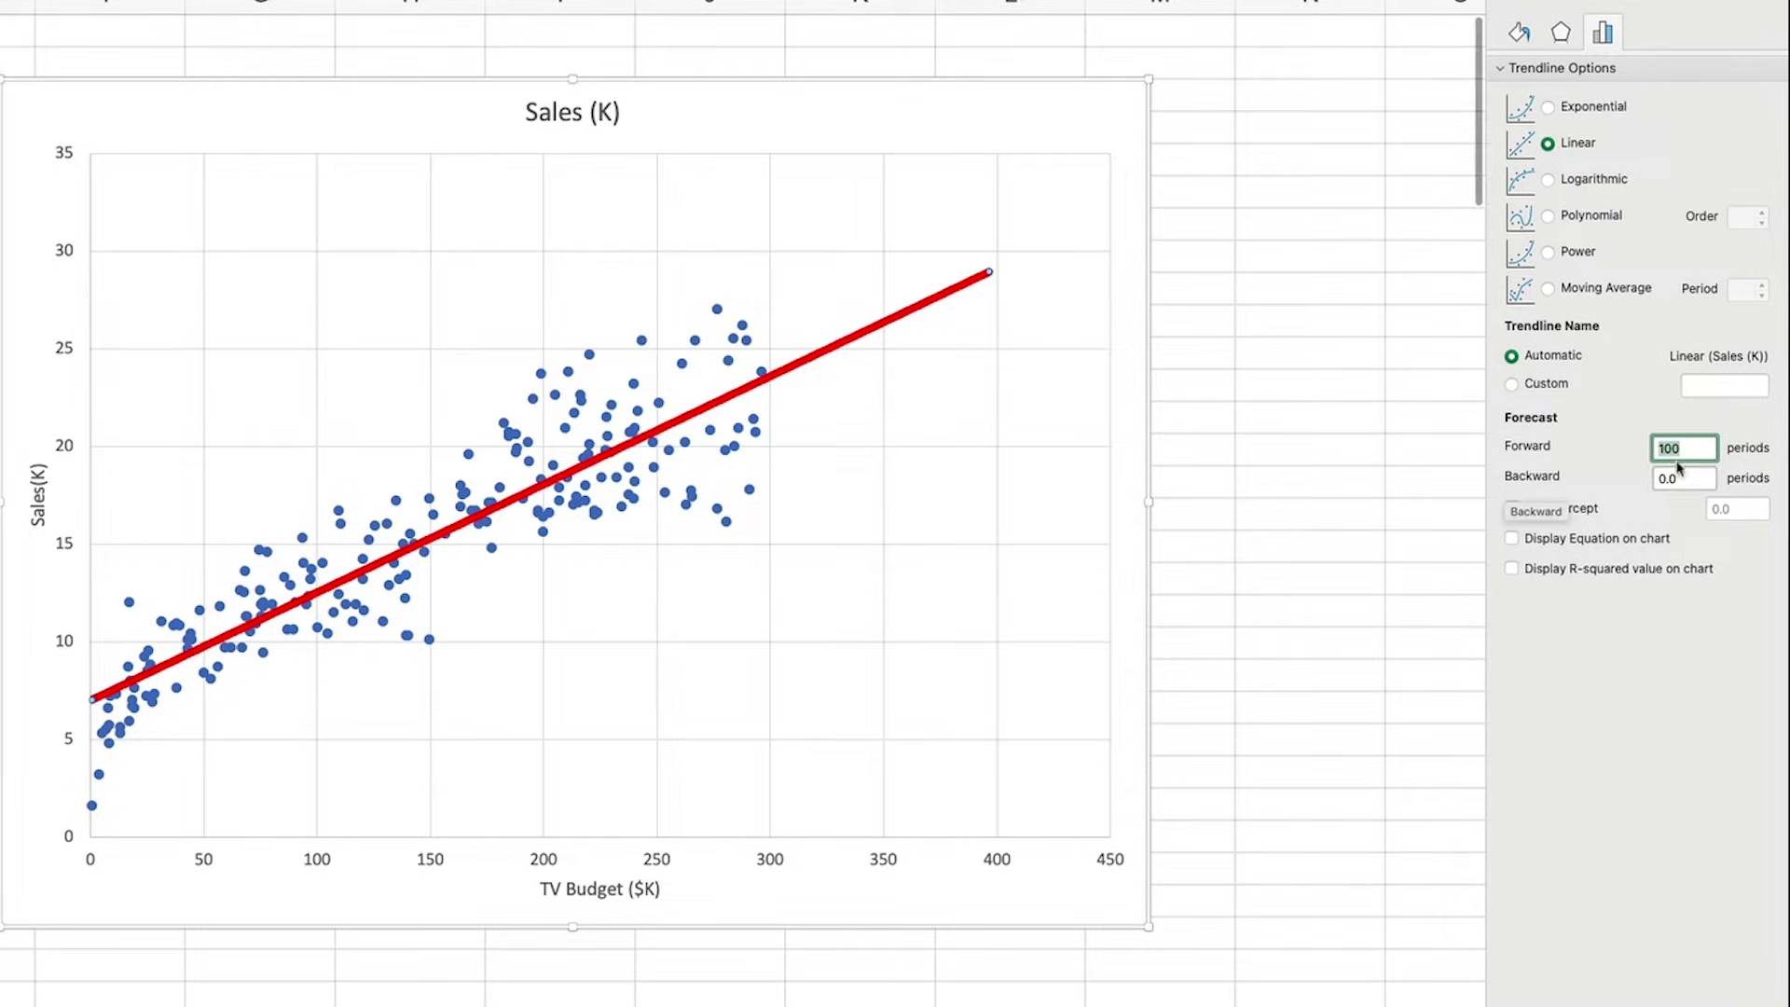
pyautogui.write('0')
pyautogui.press('Return')
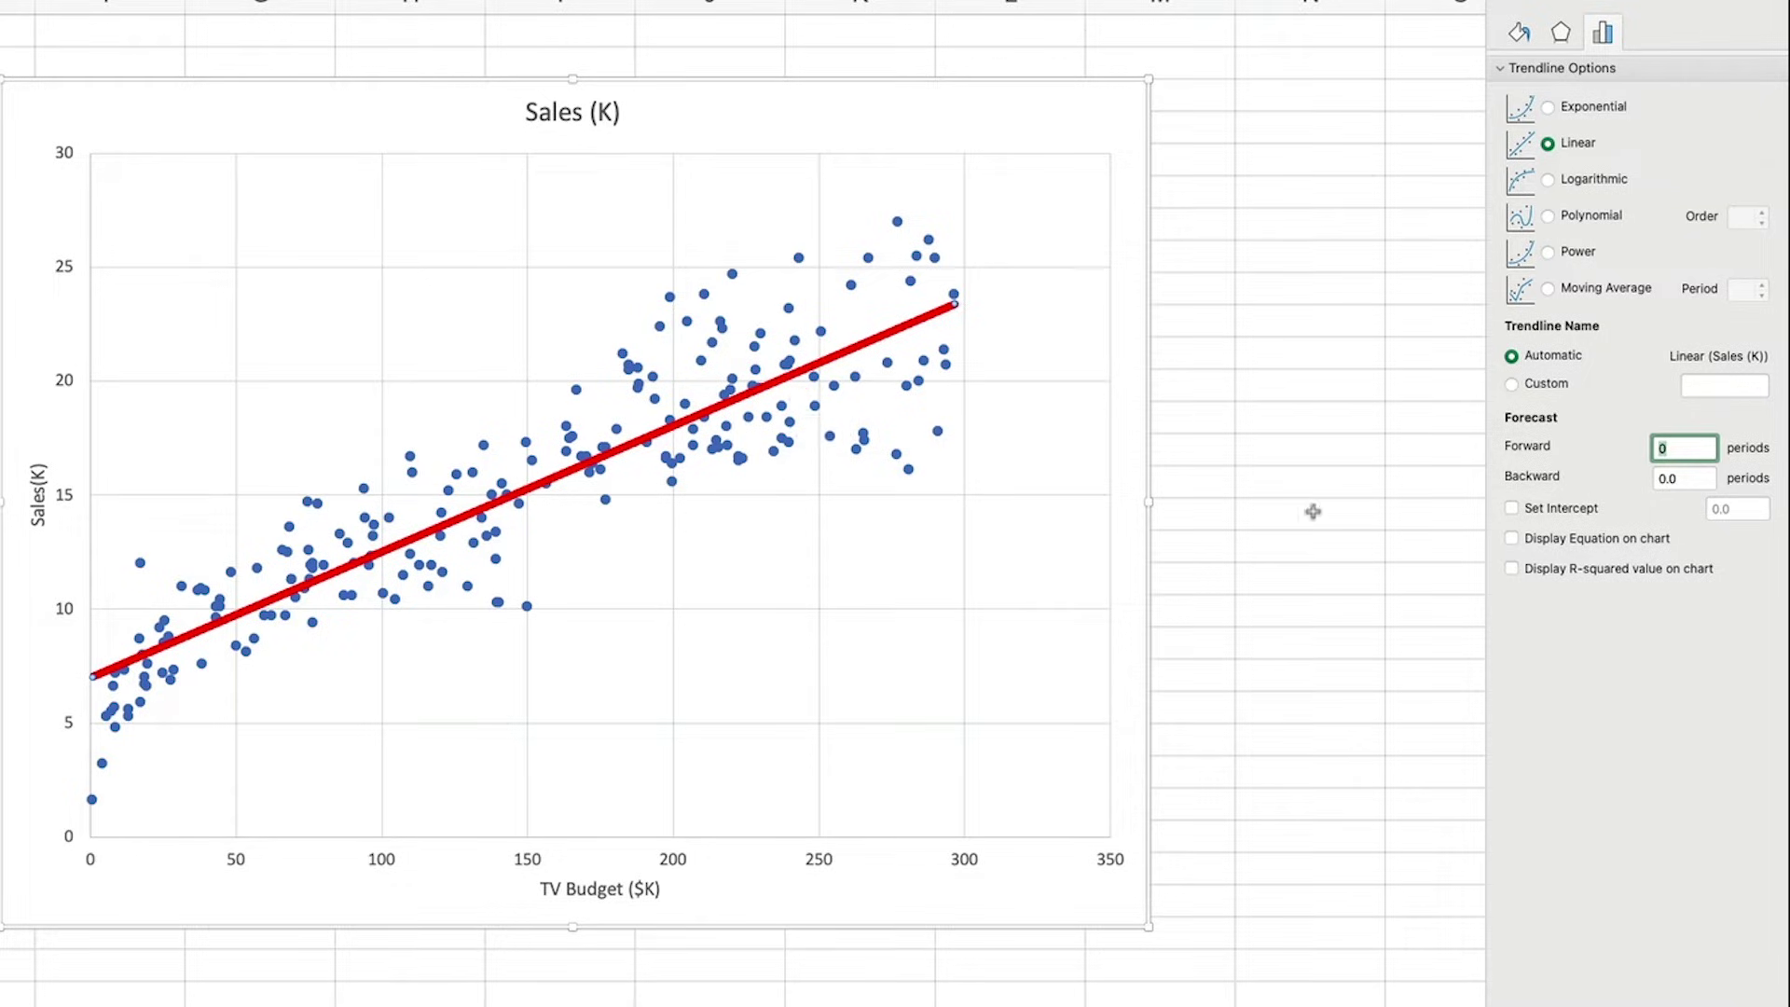
# Display the trendline equation and R² at the chart's top left in size 32 text.
pyautogui.click(1512, 539)
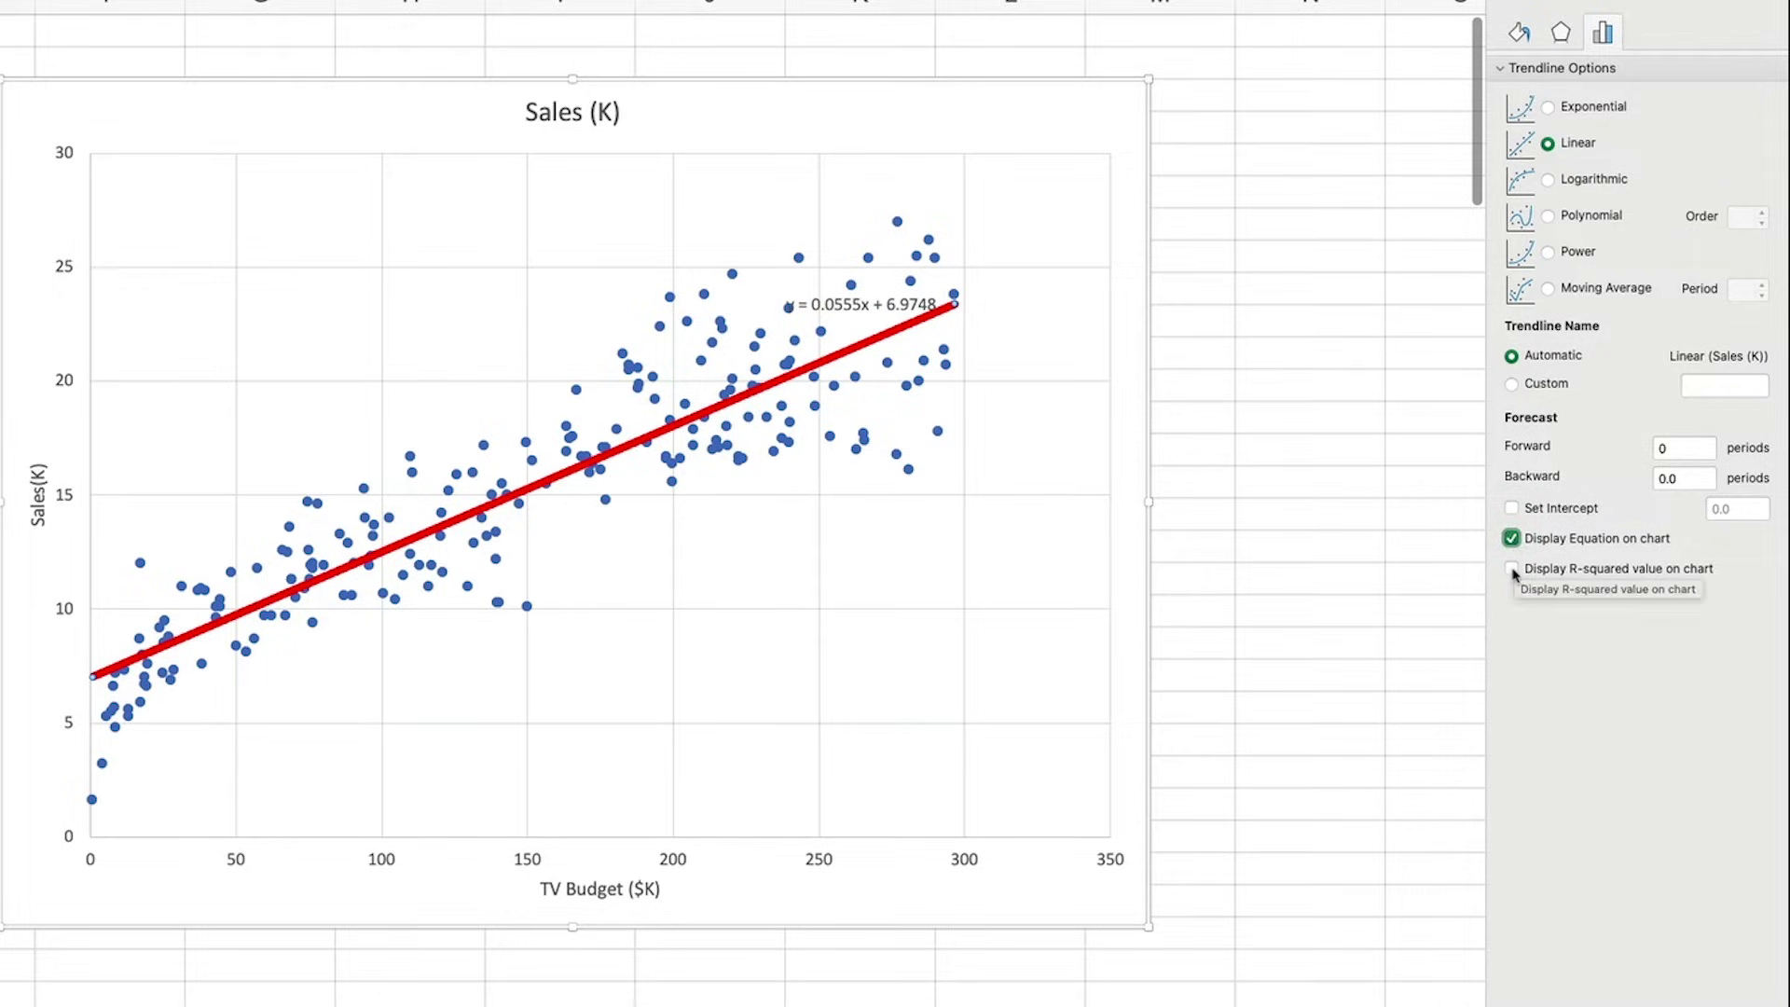
pyautogui.click(1512, 570)
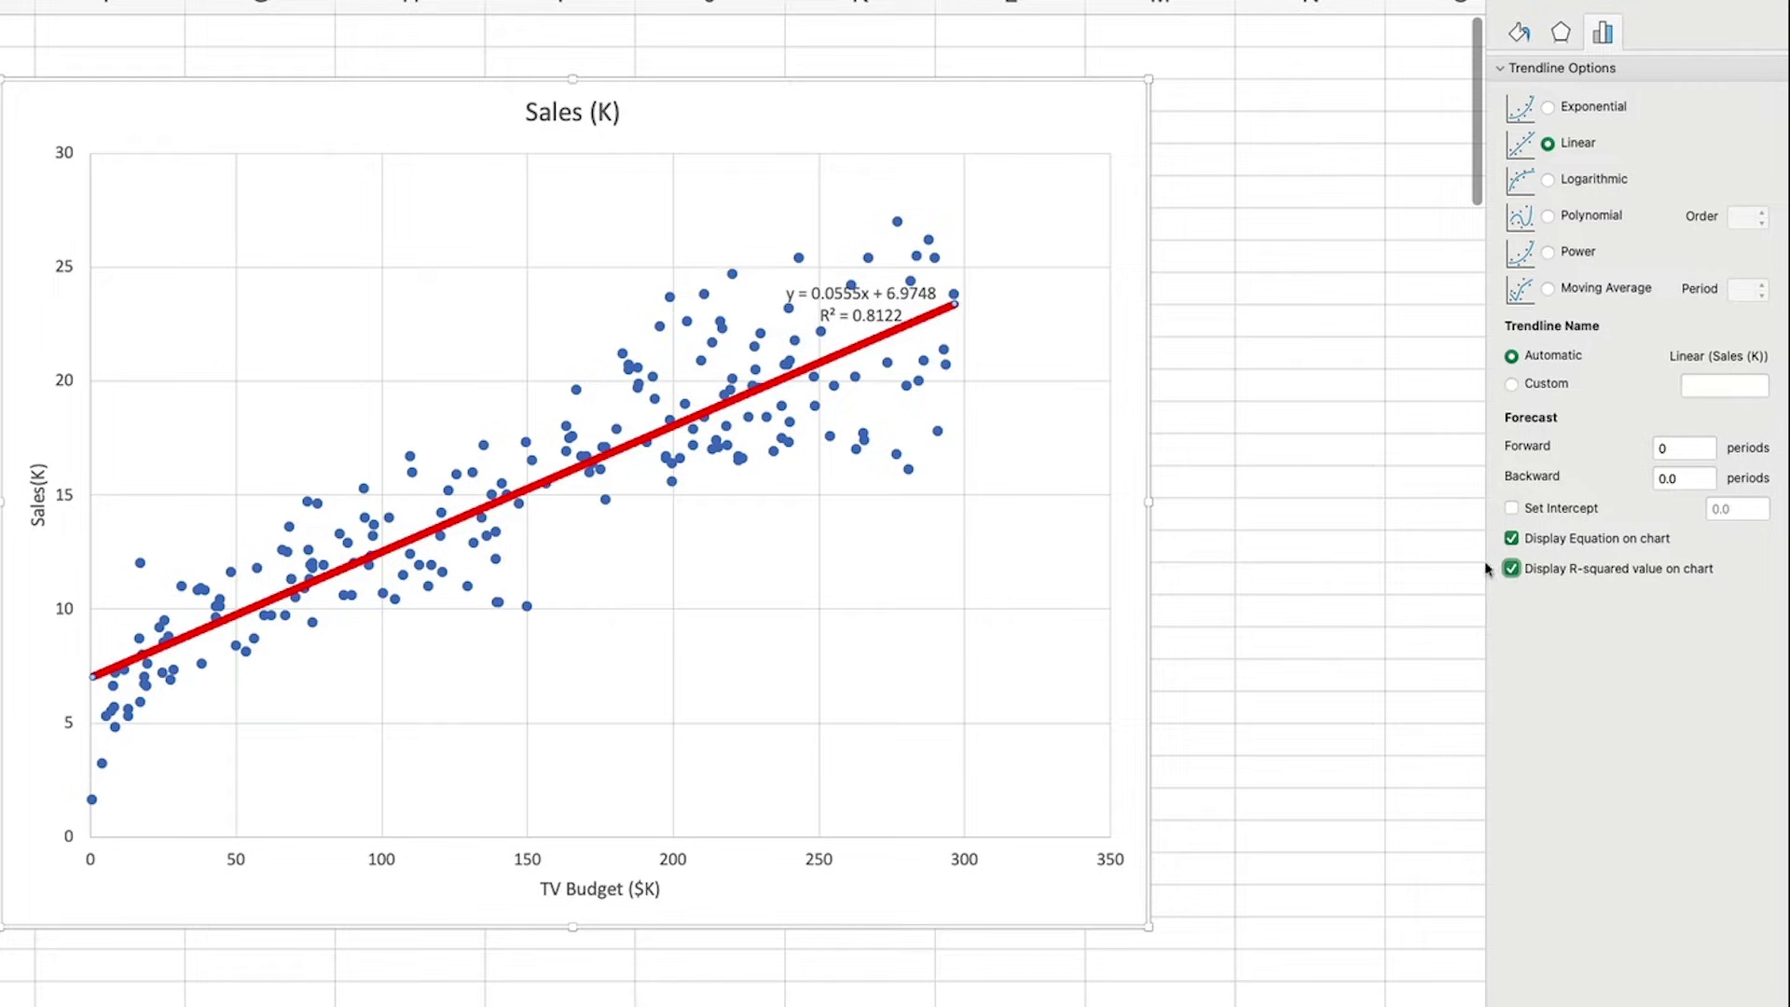
pyautogui.moveTo(848, 294); pyautogui.dragTo(194, 194)
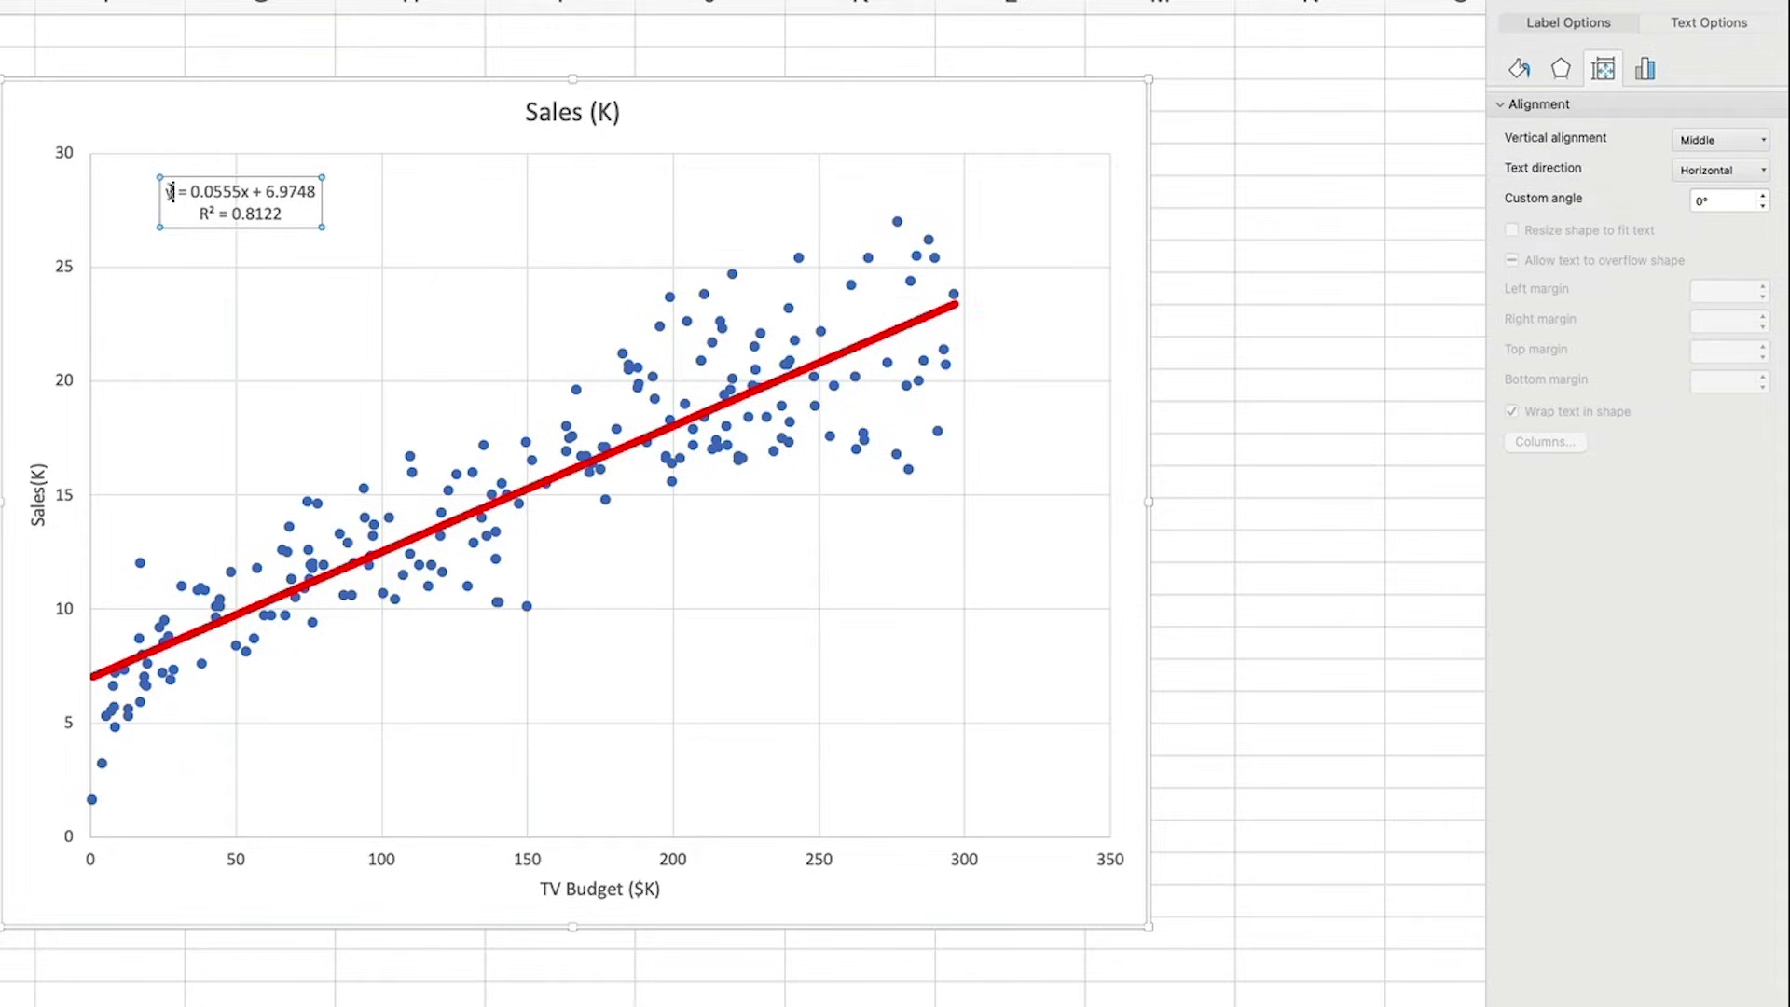
pyautogui.tripleClick(207, 210)
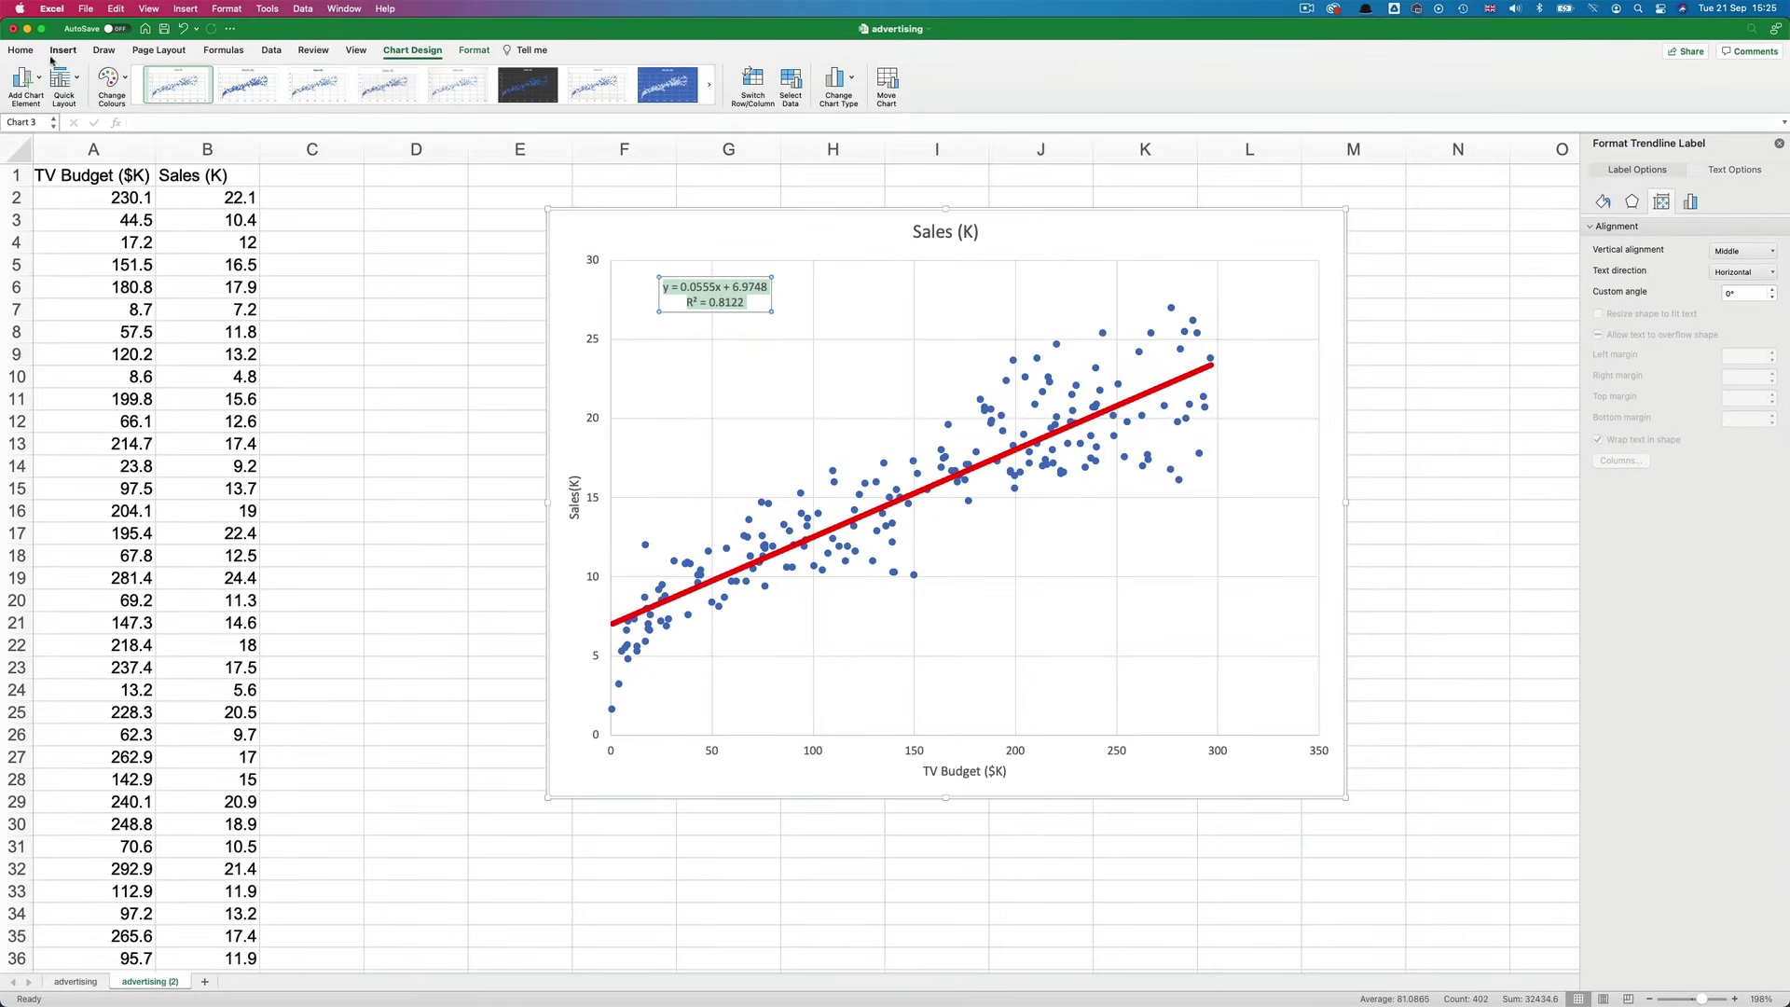
pyautogui.click(23, 50)
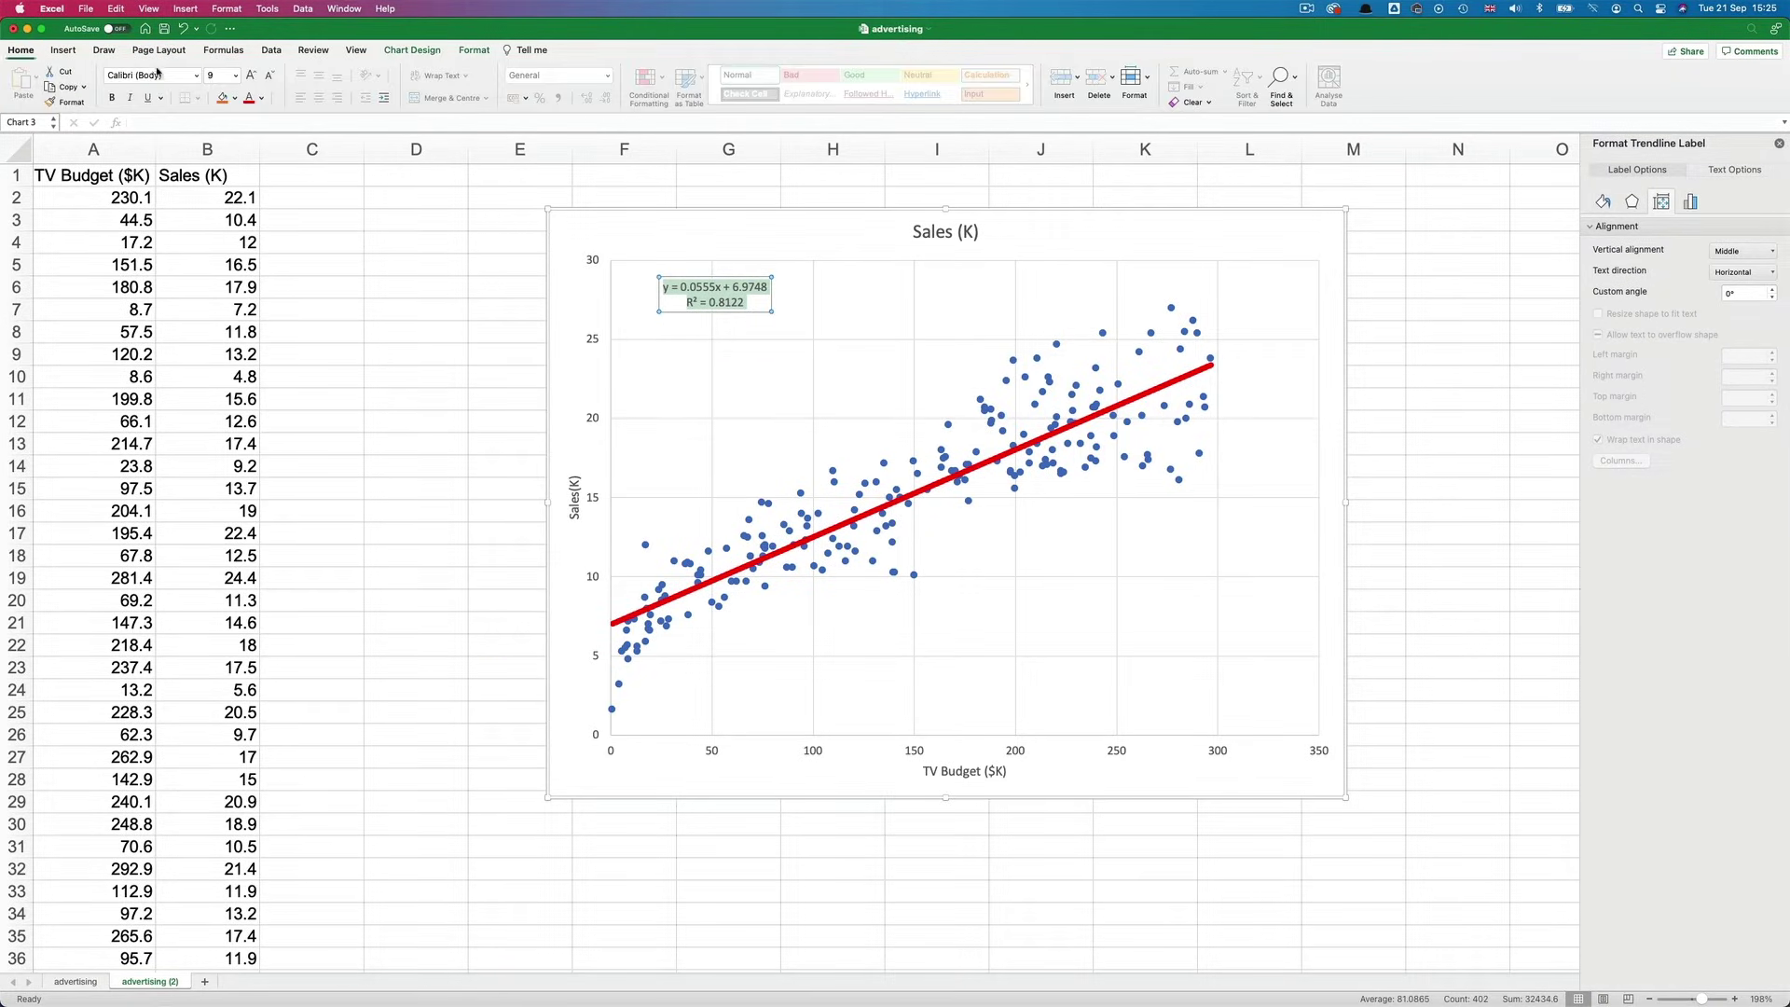
pyautogui.click(234, 75)
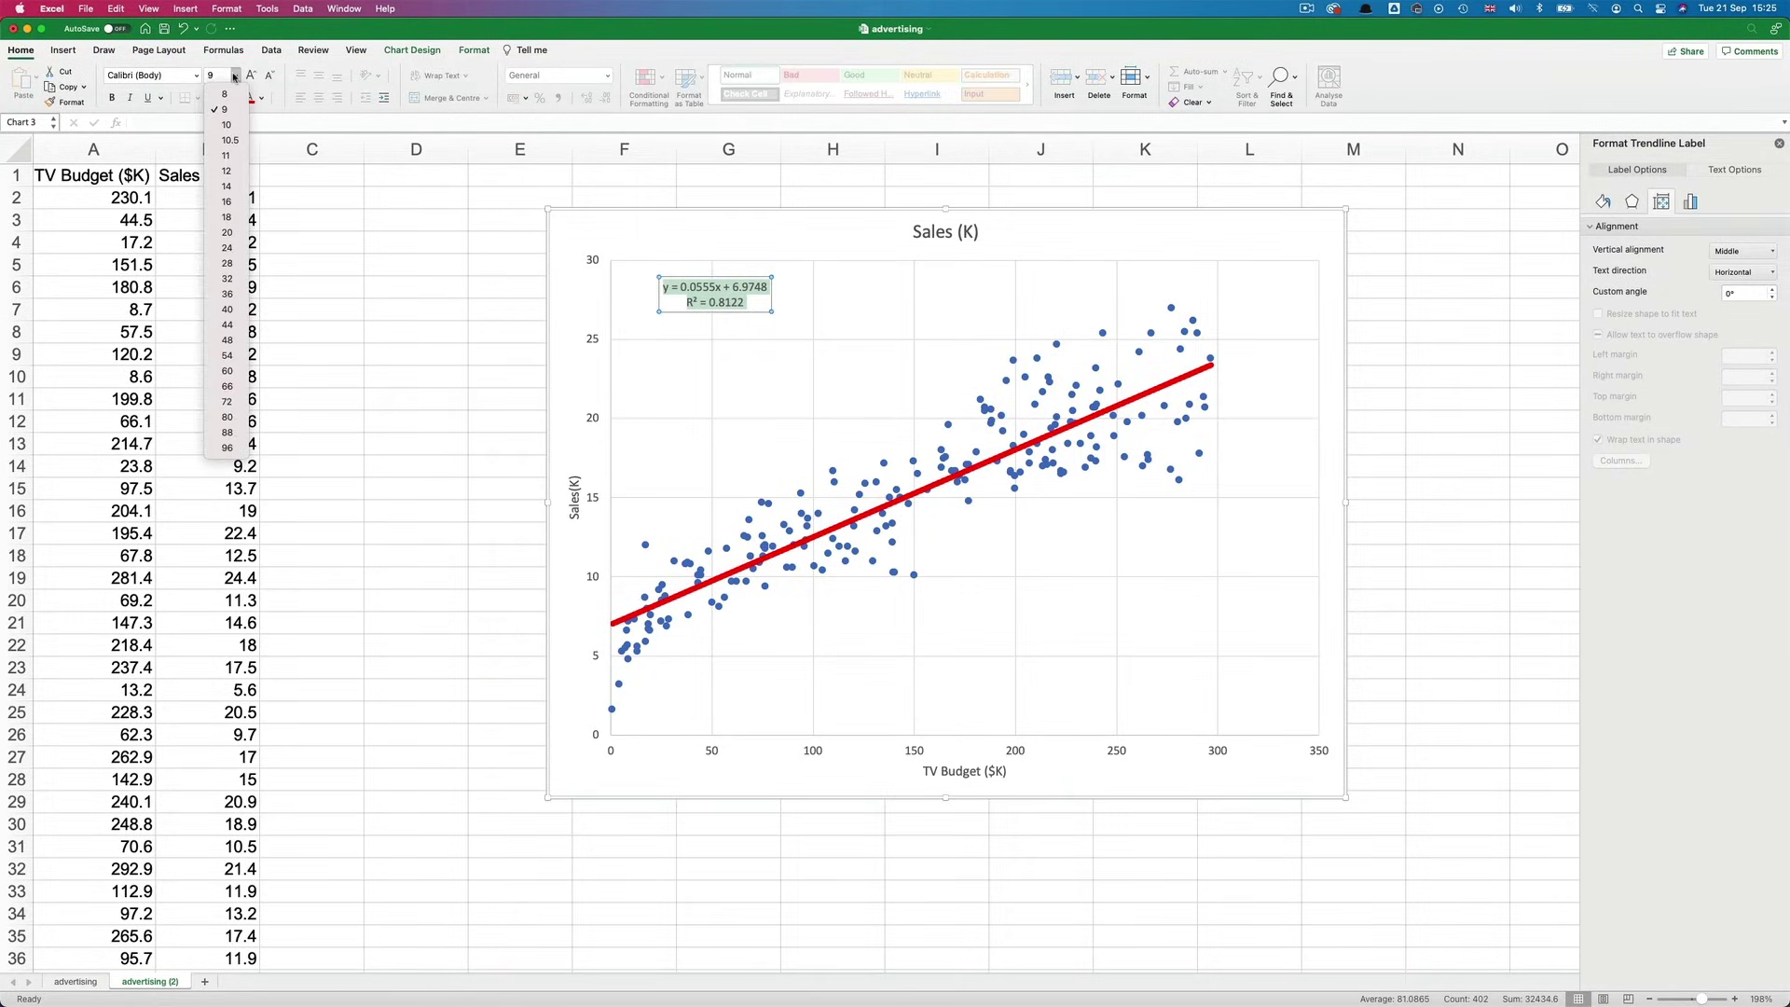
pyautogui.click(241, 274)
pyautogui.click(816, 378)
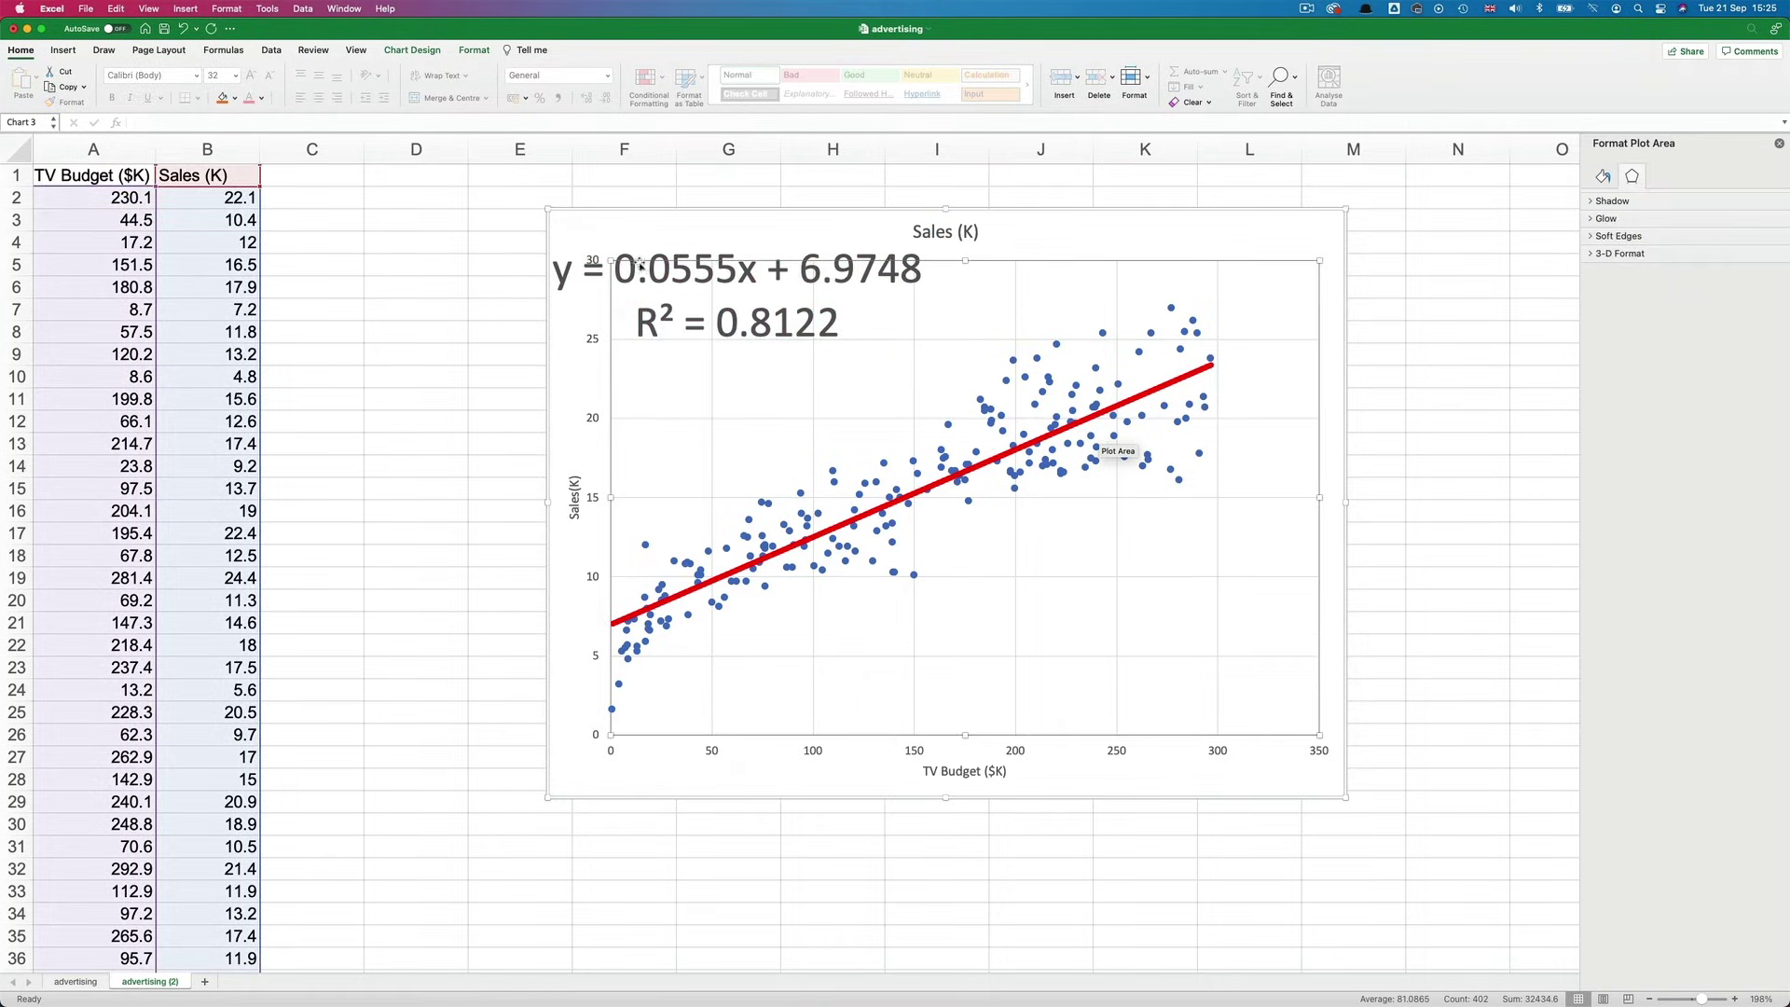
pyautogui.moveTo(641, 265); pyautogui.dragTo(671, 297)
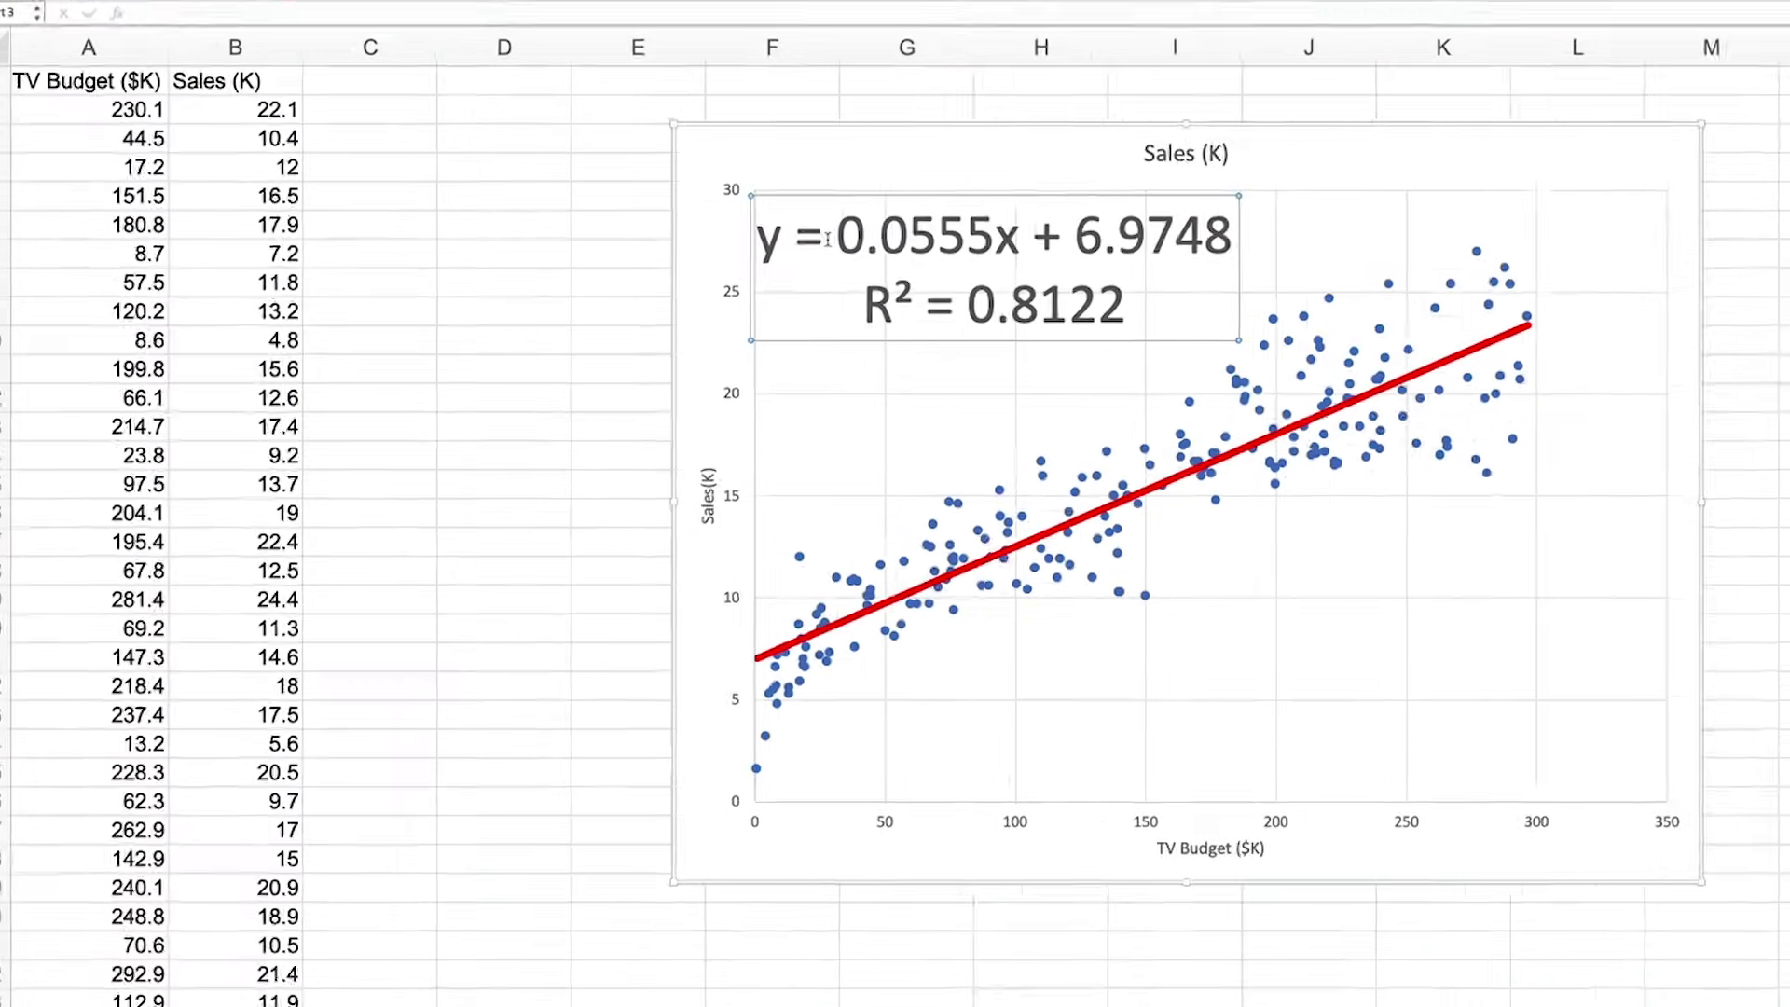
# Check the slope 0.0555 and intercept 6.9748 in the equation, then start a =slope( formula.
pyautogui.moveTo(874, 220); pyautogui.dragTo(1291, 222)
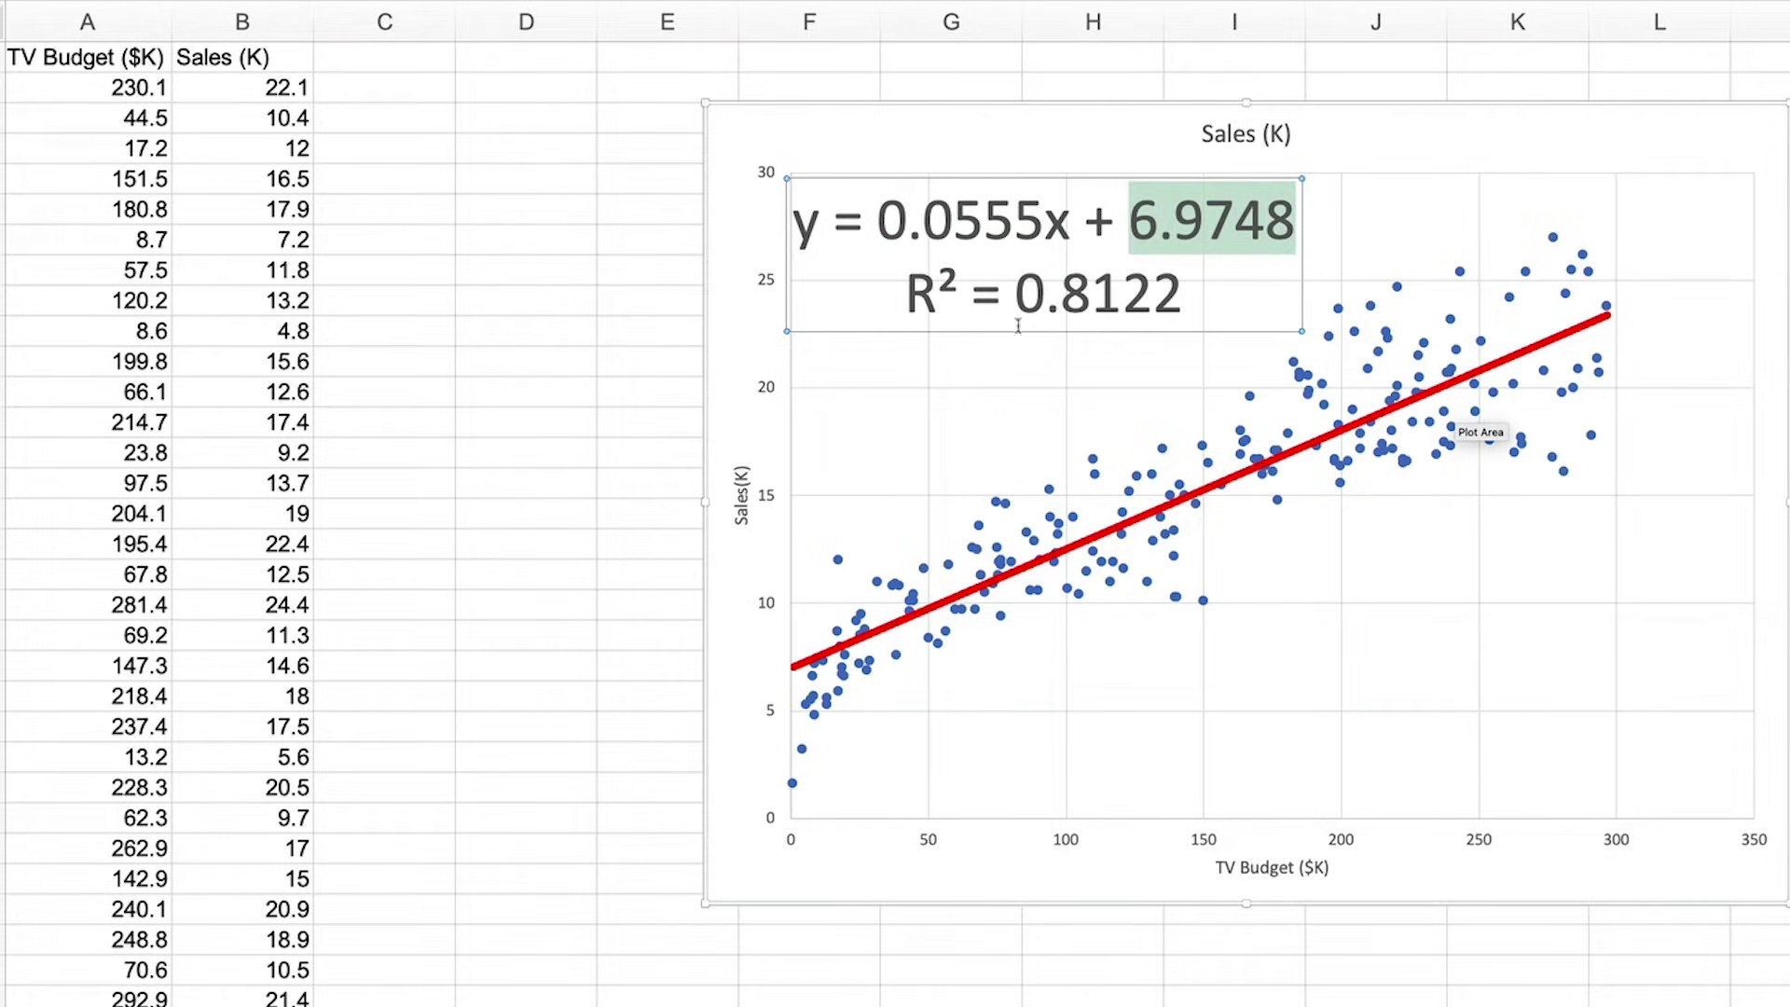
pyautogui.click(979, 359)
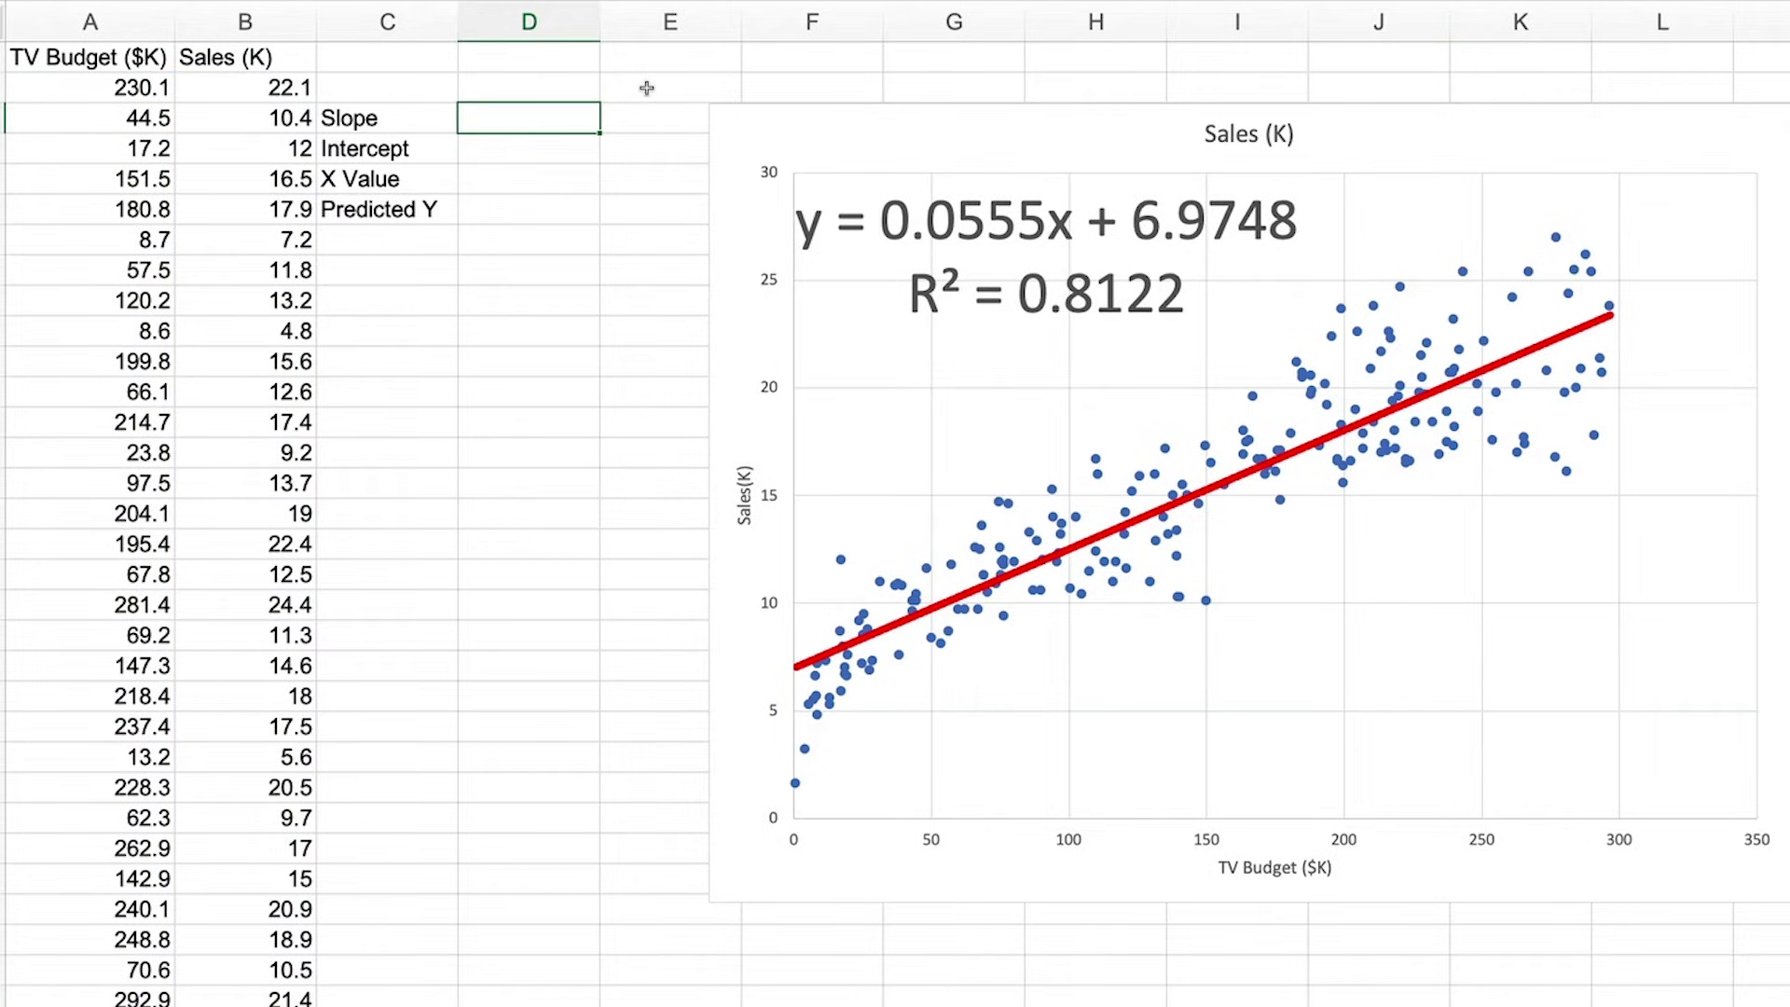
pyautogui.write('=slope(')
# Complete the SLOPE formula over B2:B201 and A2:A201, giving 0.0555.
pyautogui.click(280, 88)
pyautogui.scroll(-15, 303, 201)
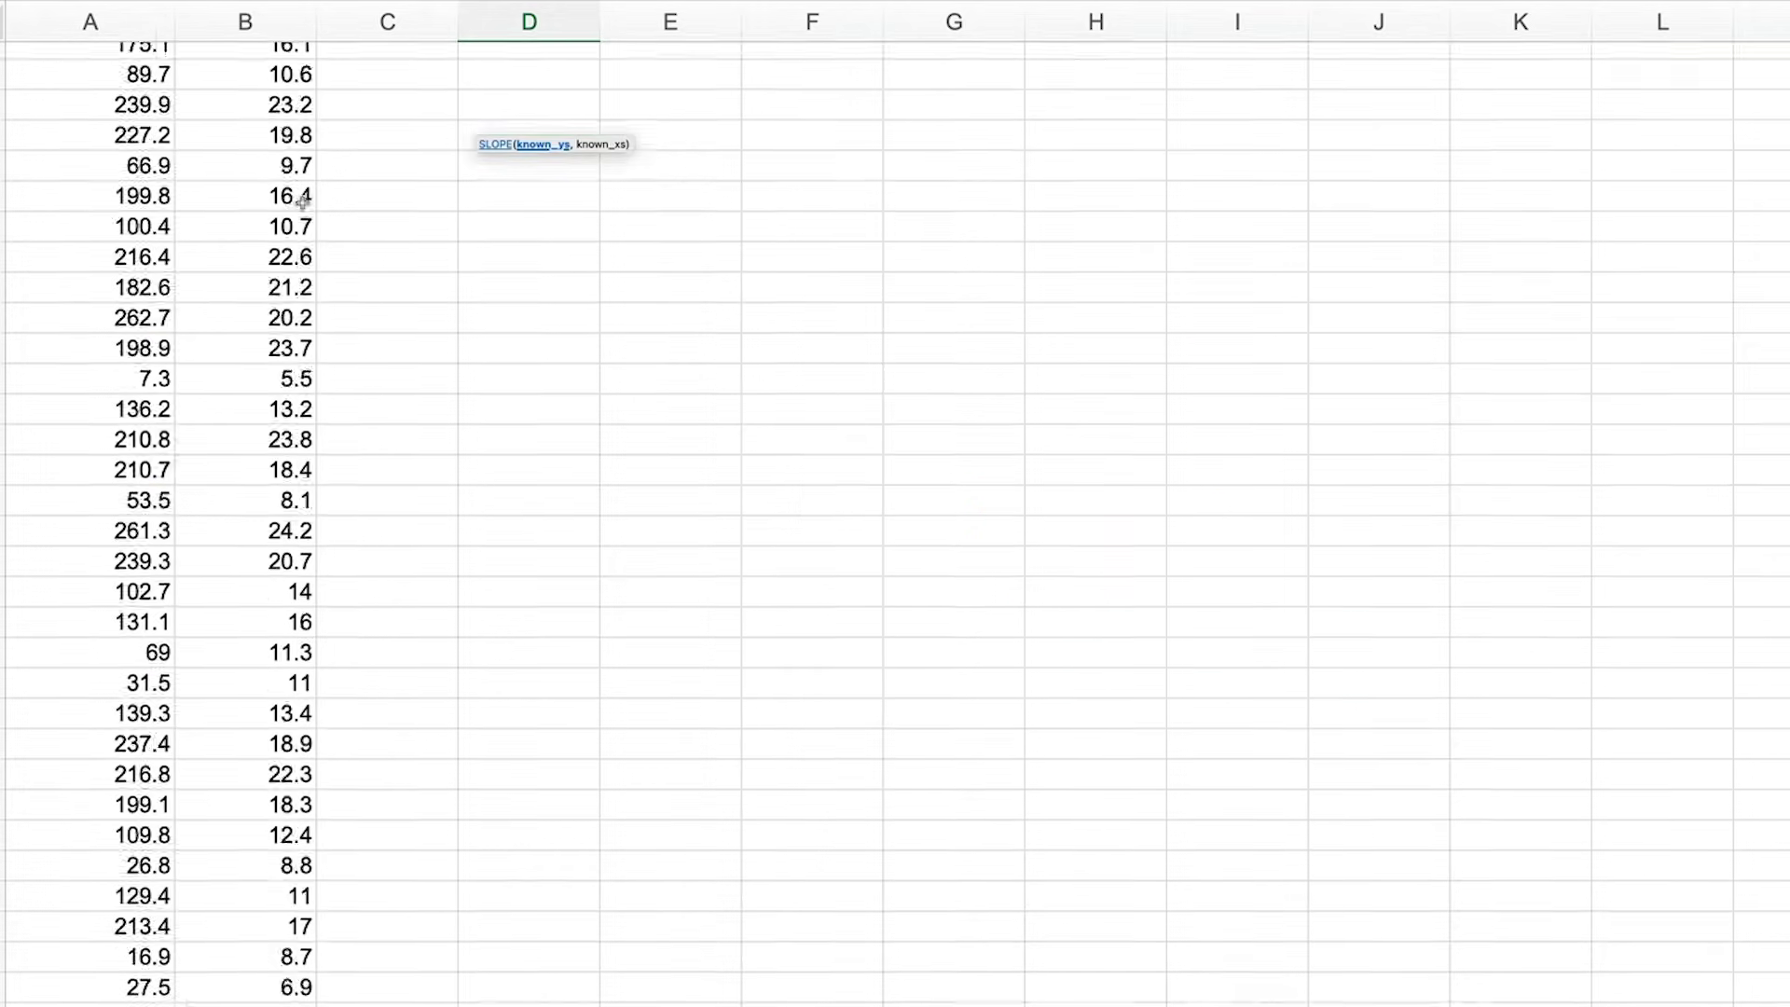
pyautogui.scroll(-20, 303, 200)
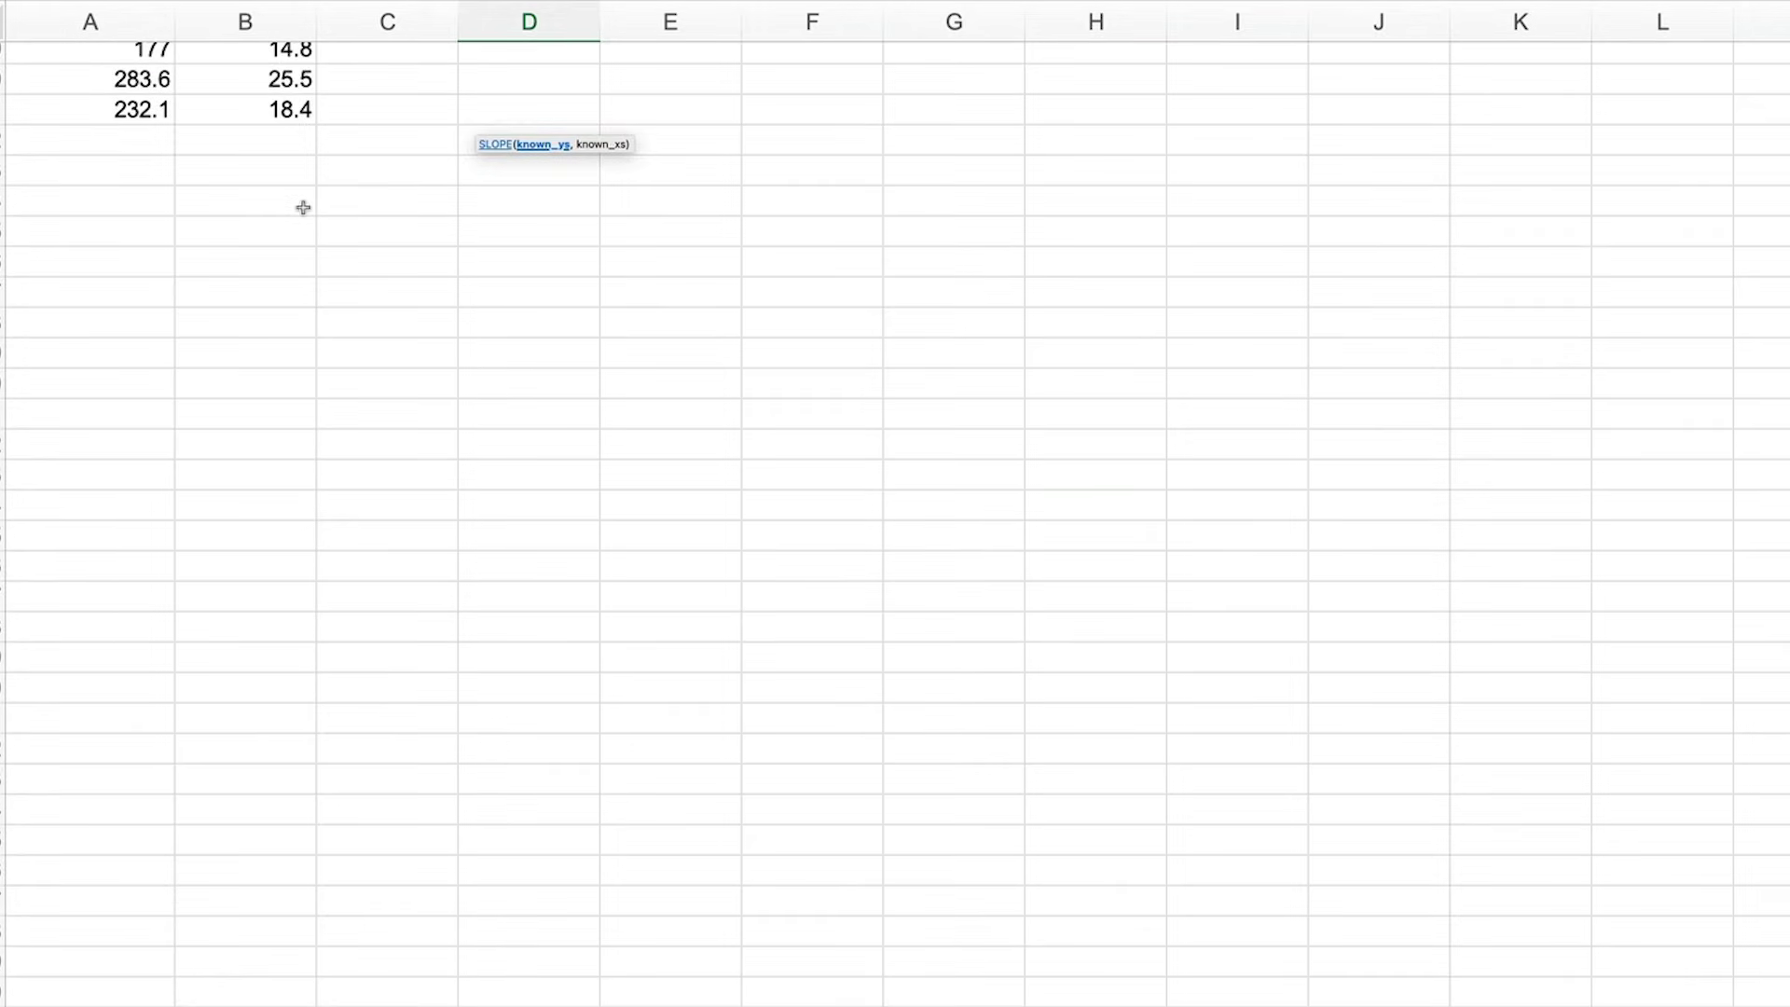
pyautogui.keyDown('shift'); pyautogui.click(268, 113); pyautogui.keyUp('shift')
pyautogui.write(',')
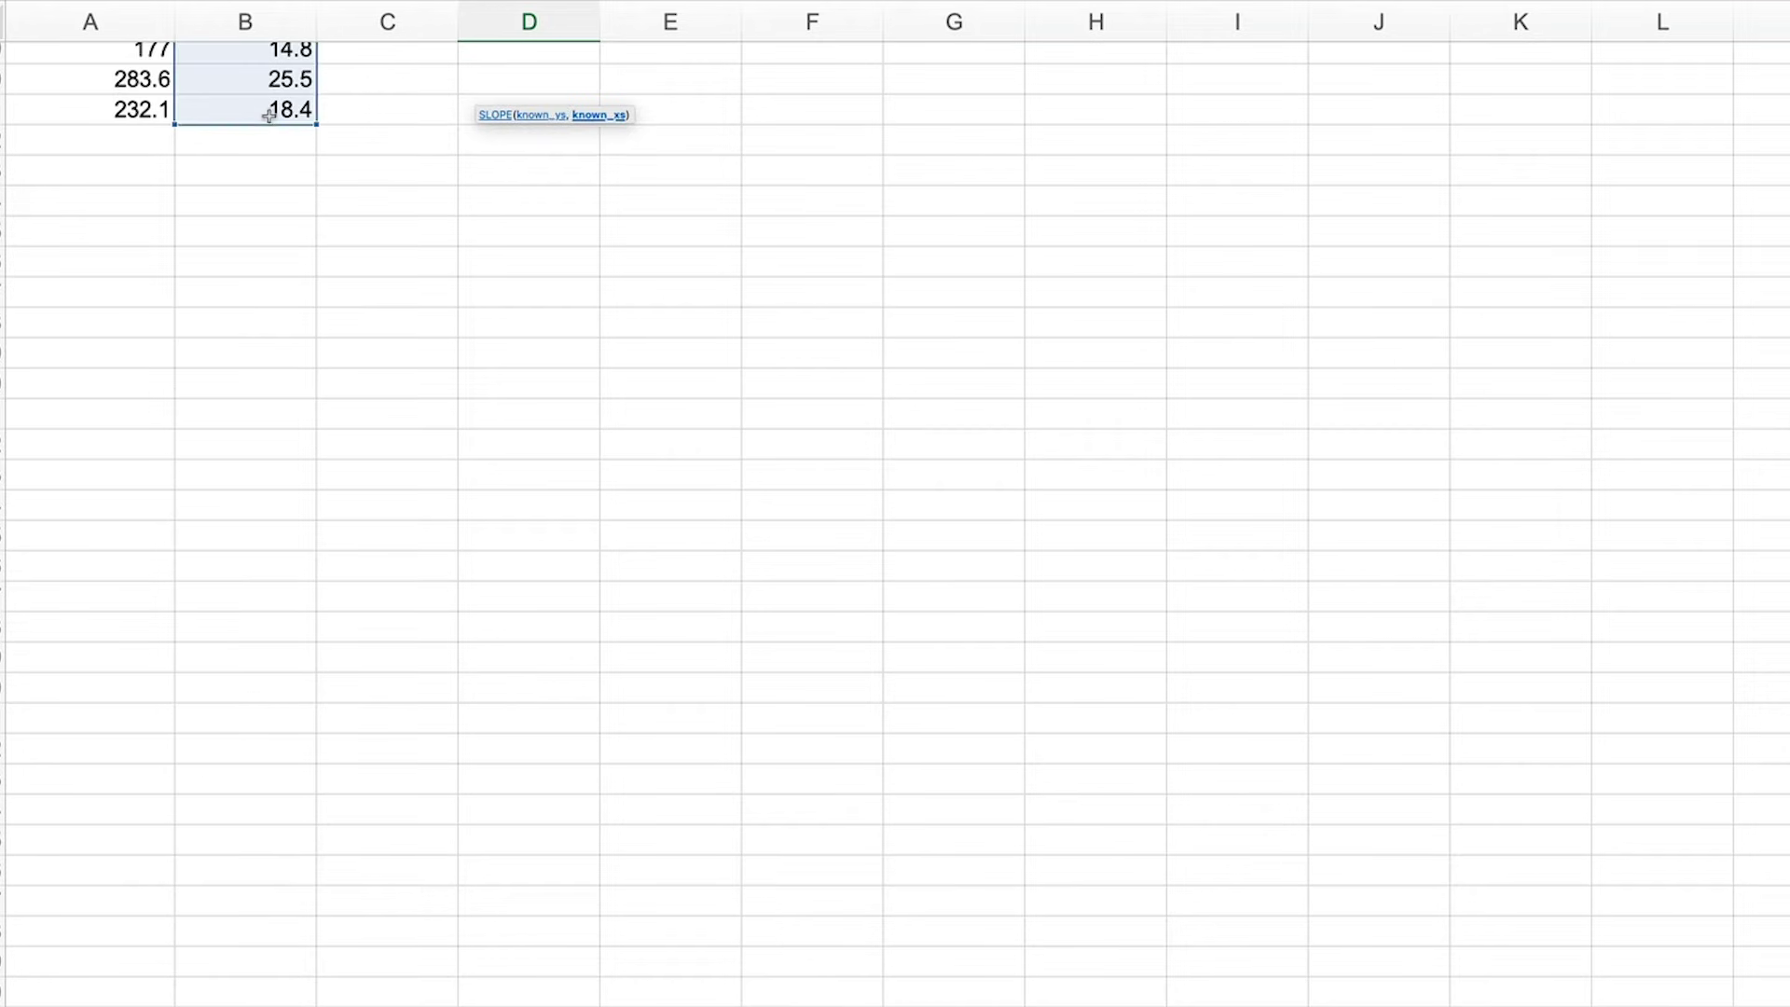
pyautogui.click(149, 109)
pyautogui.scroll(20, 182, 200)
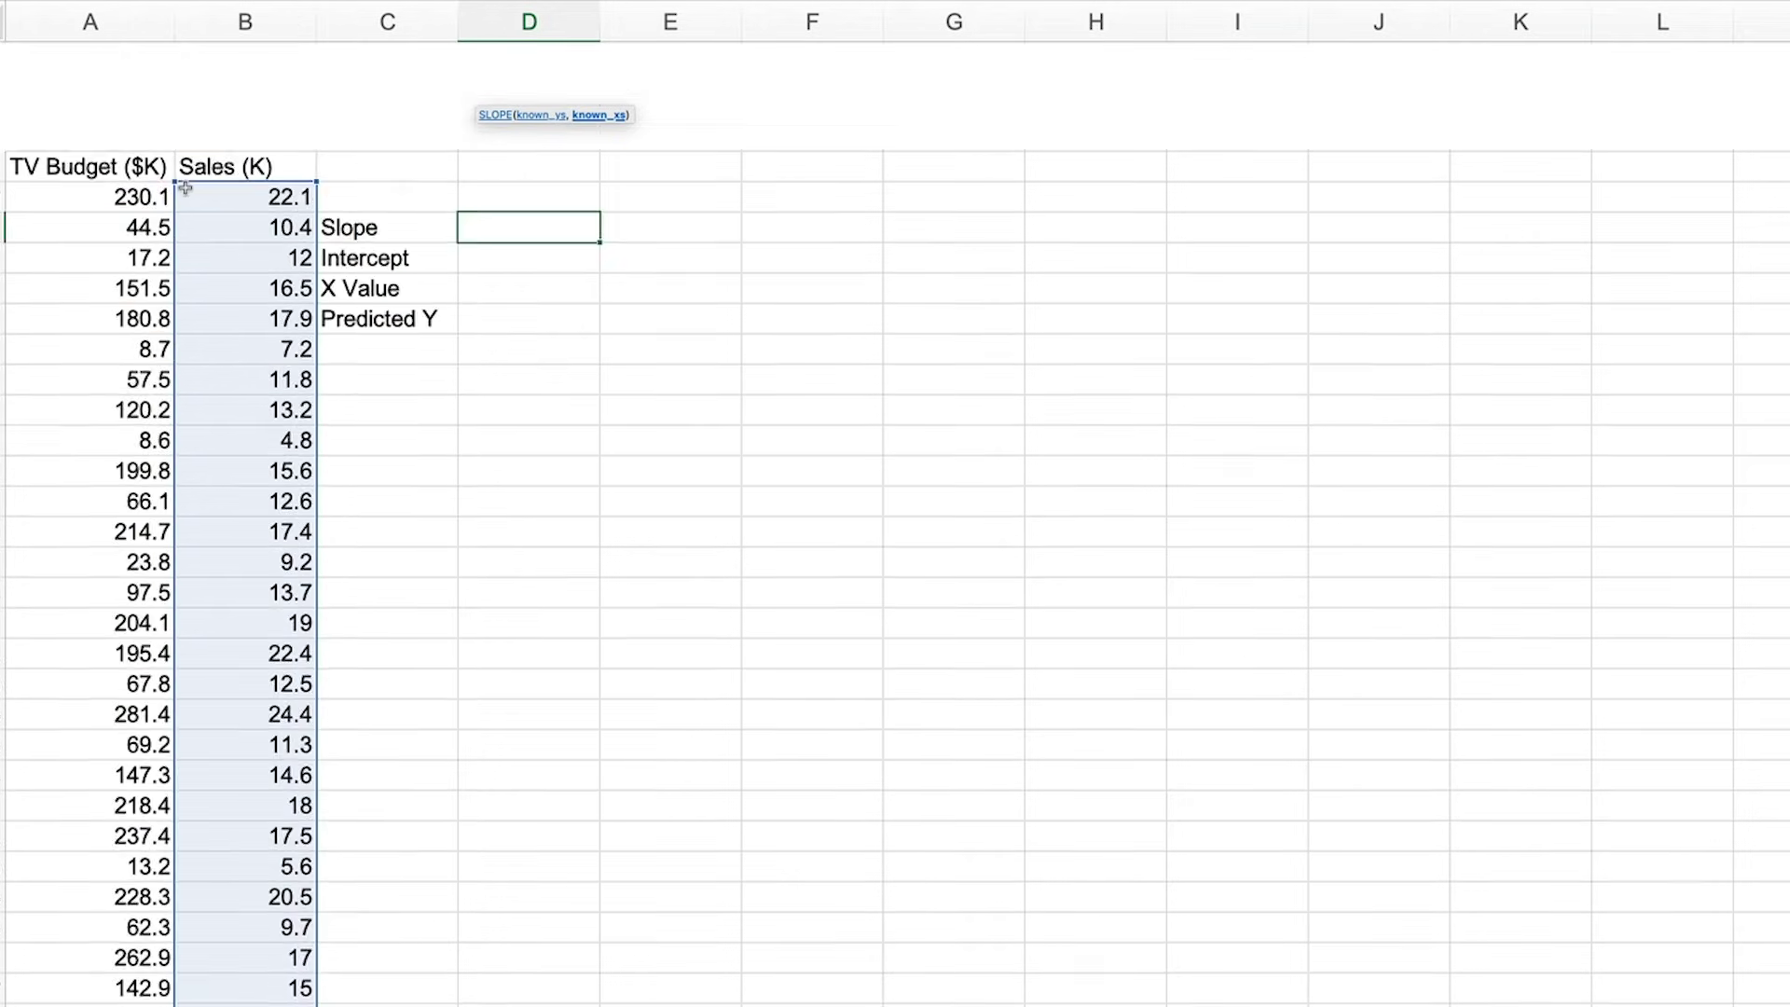
pyautogui.scroll(-2, 185, 188)
pyautogui.write(':A201)')
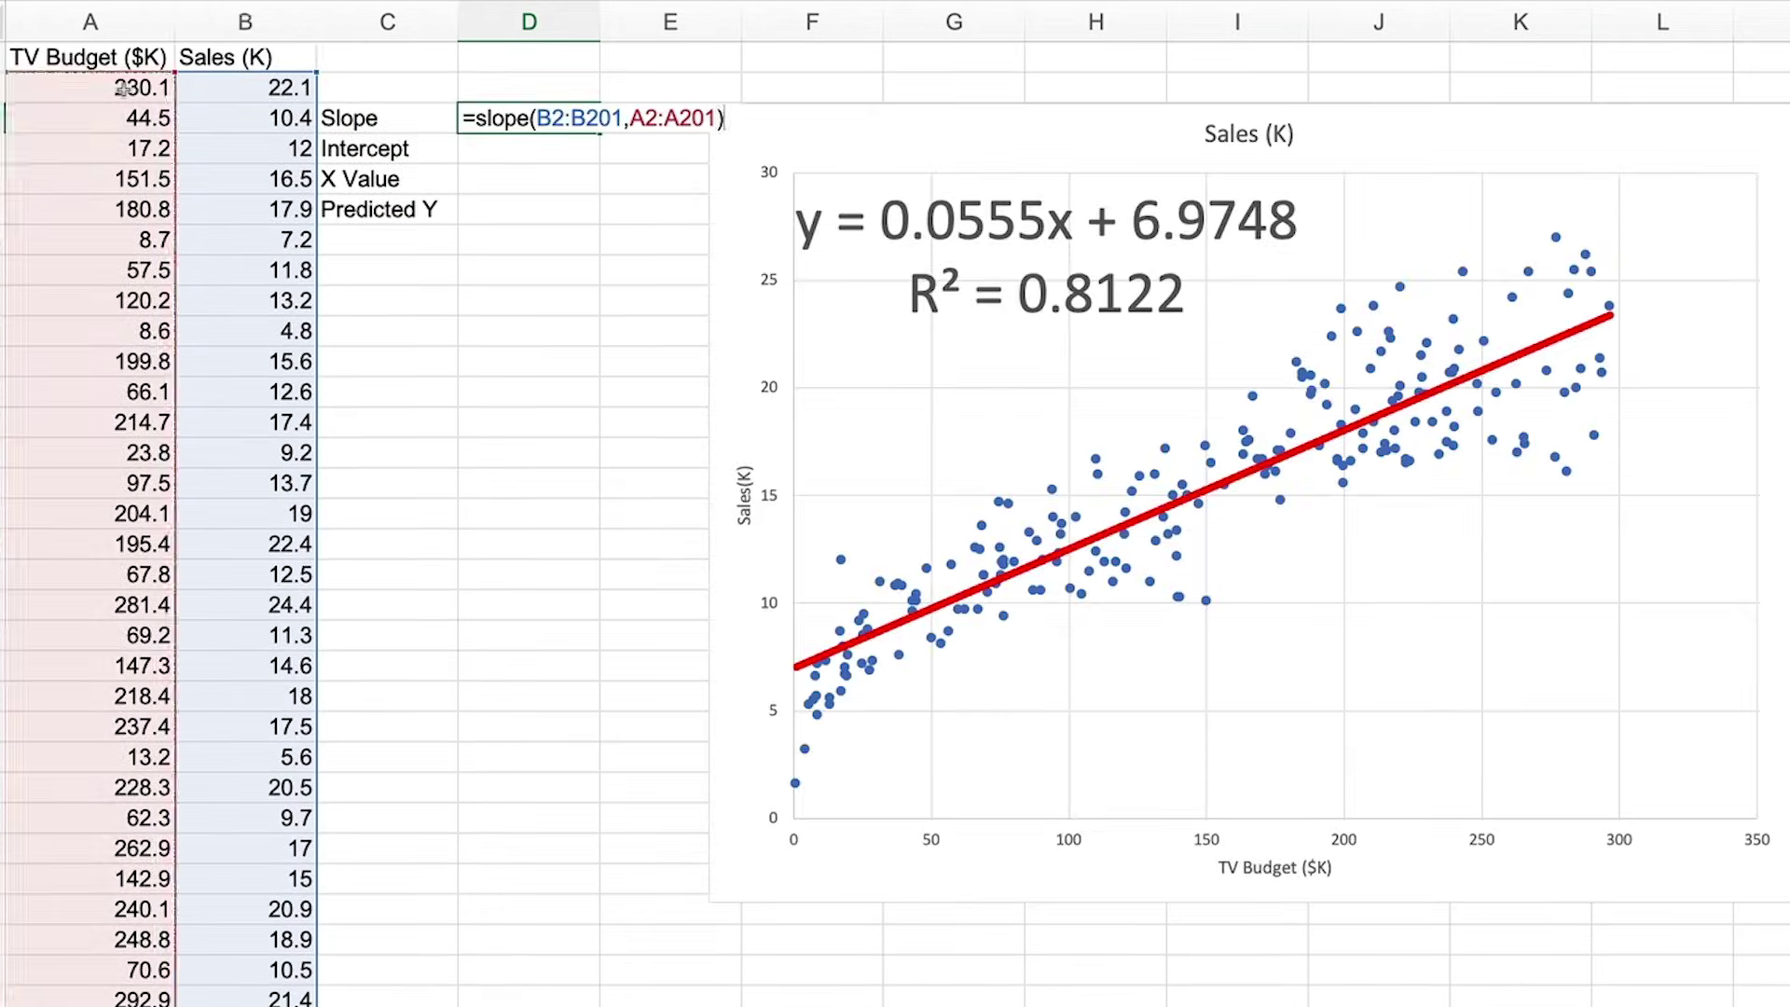
pyautogui.press('Return')
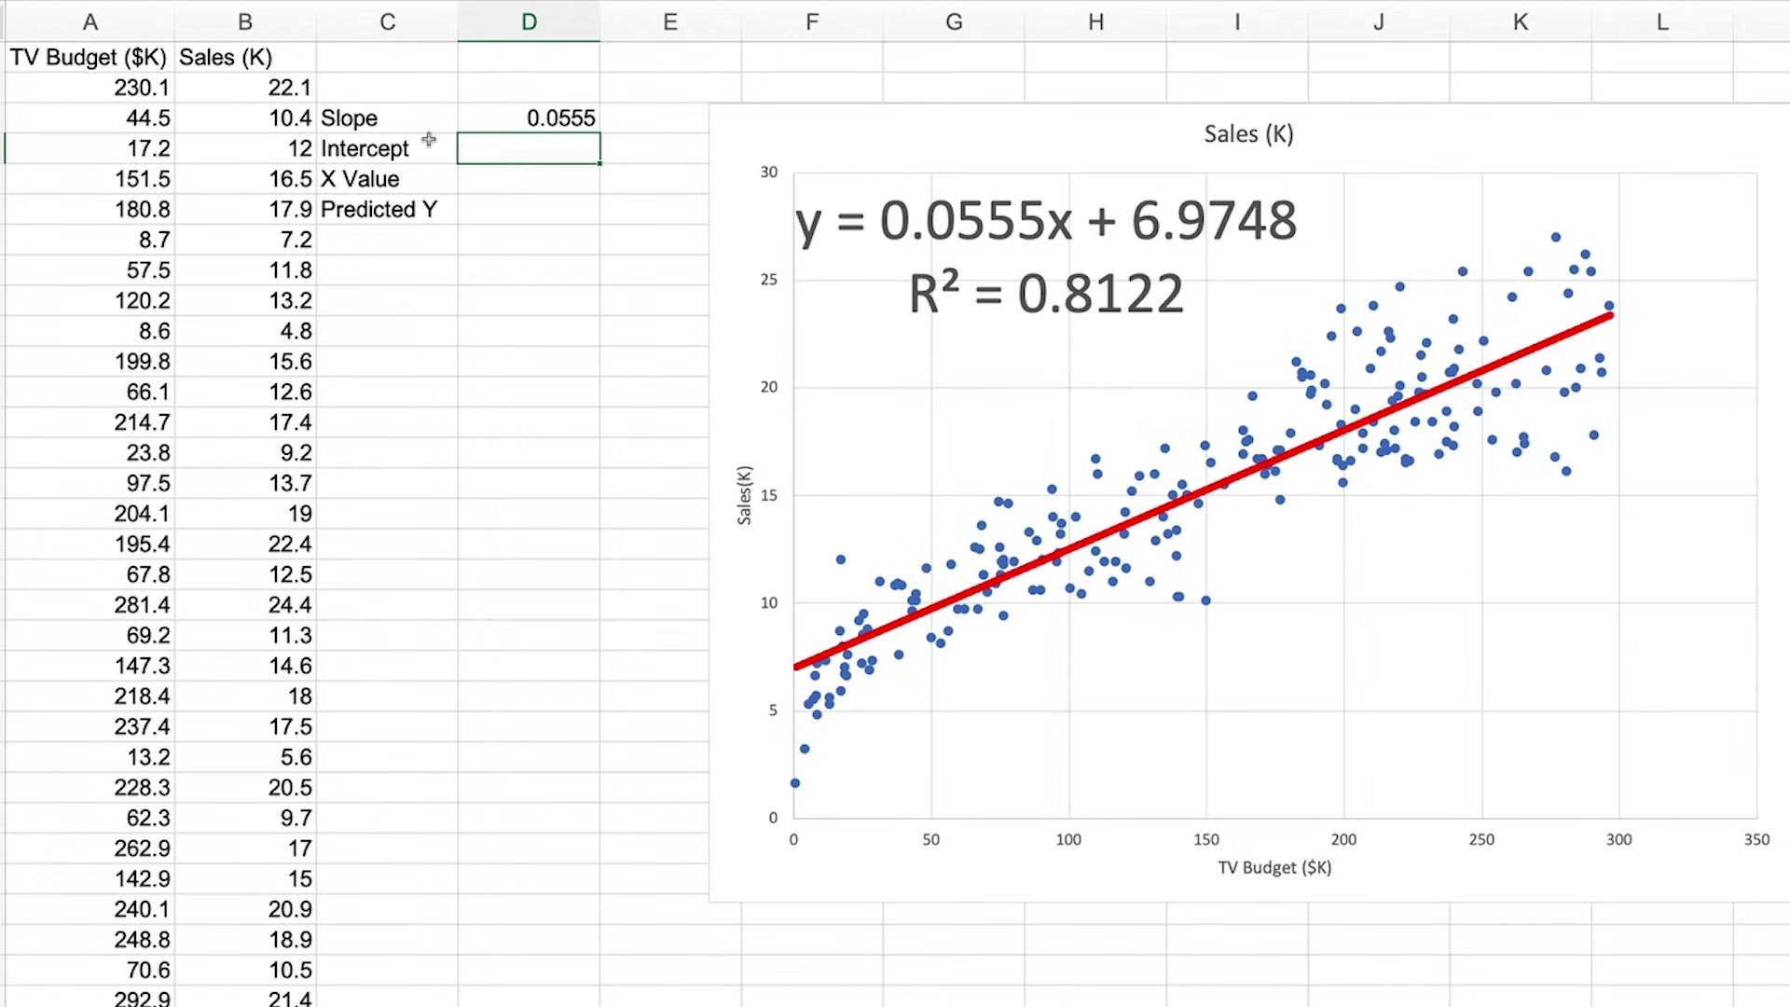
# Enter =INTERCEPT(B2:B201,A2:A201) beside the Intercept label.
pyautogui.write('=interc')
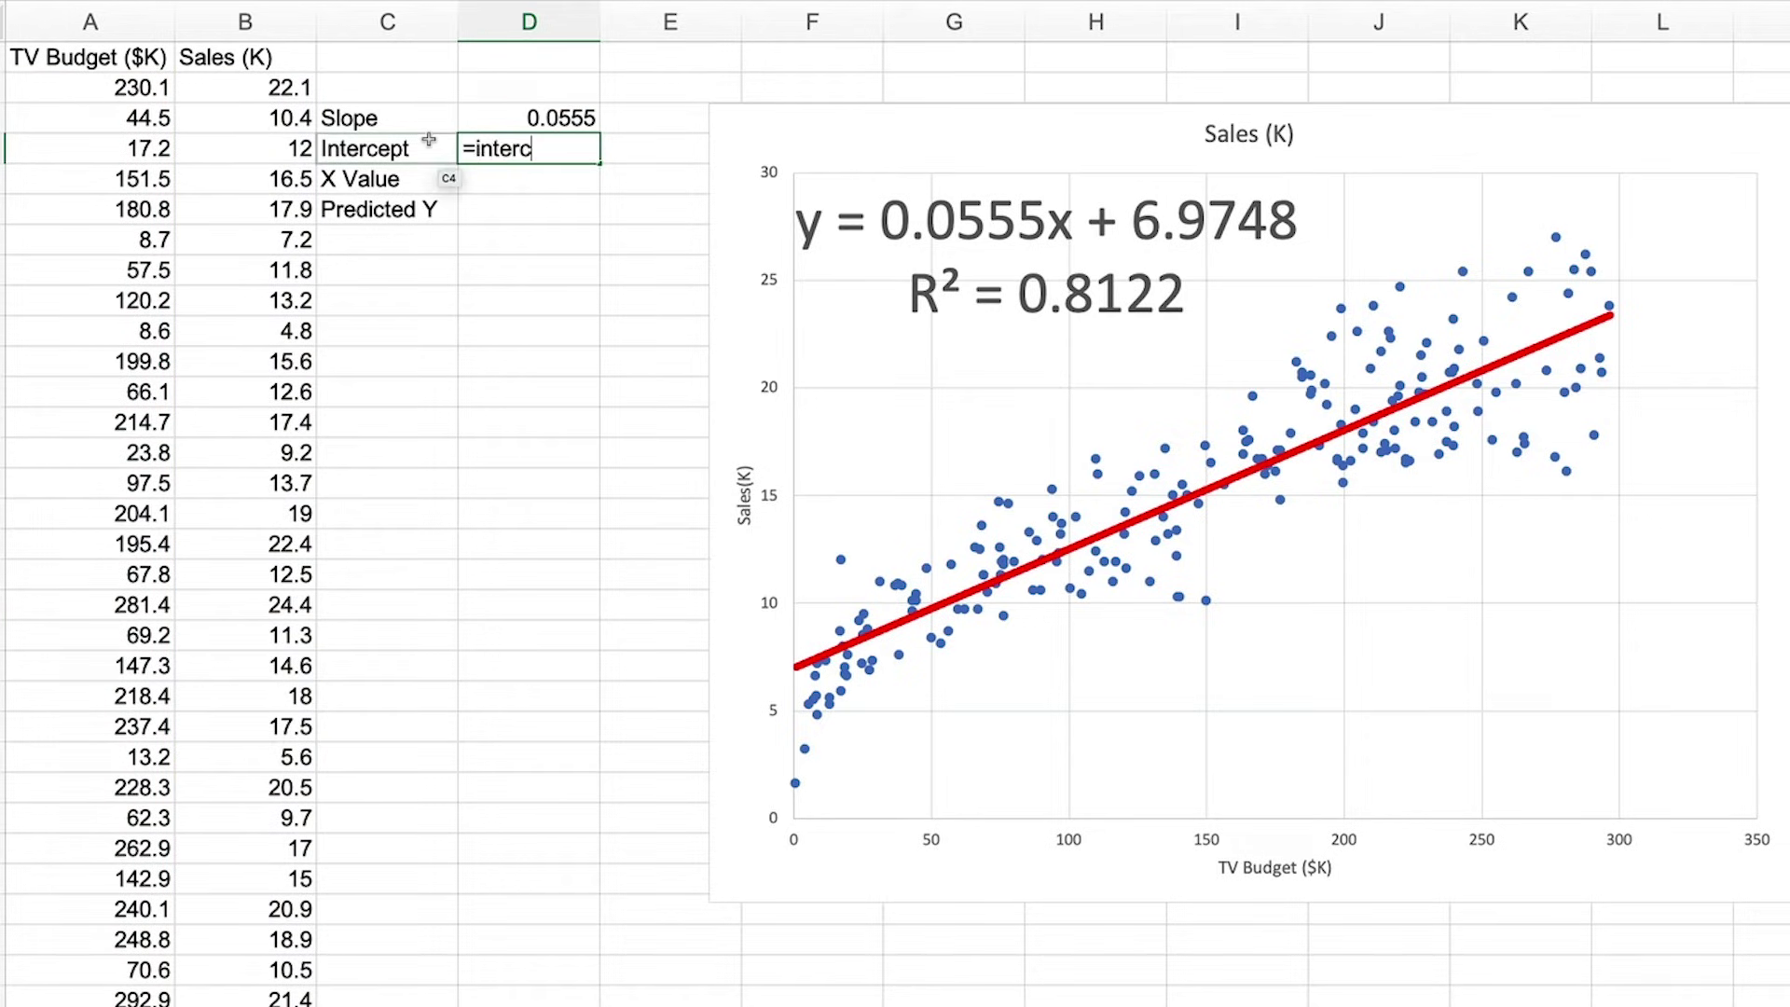
pyautogui.write('ept(')
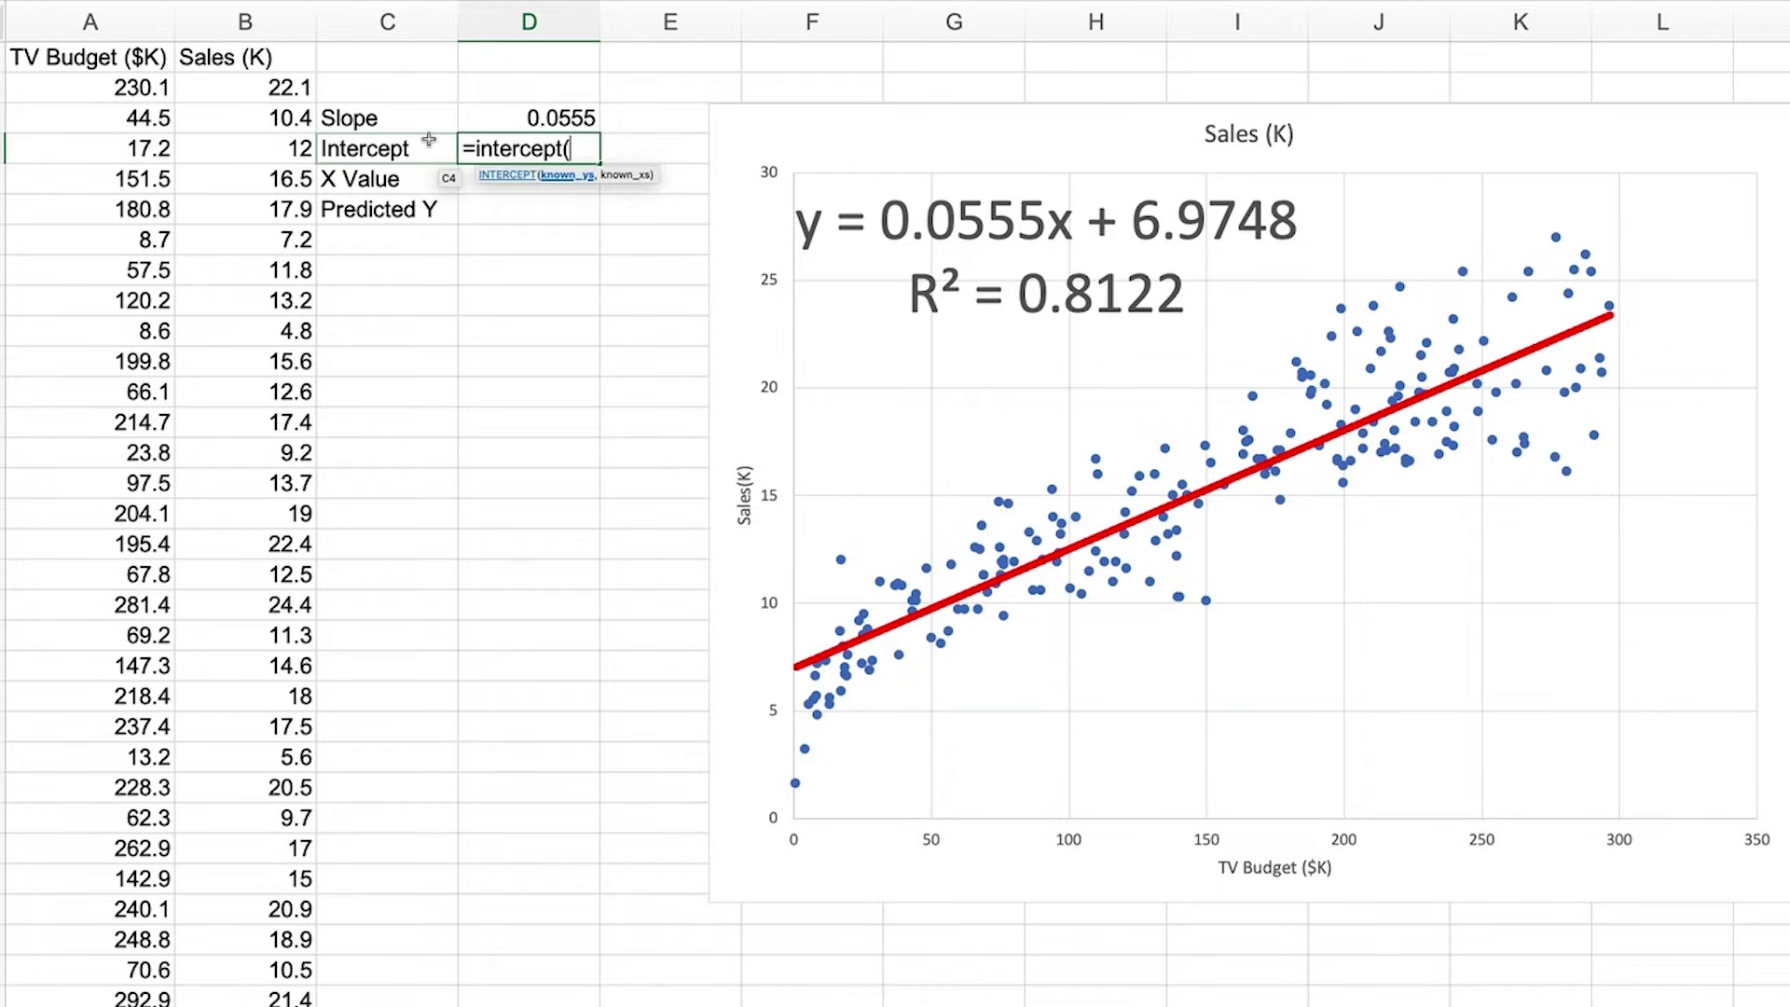
pyautogui.click(293, 87)
pyautogui.scroll(-15, 287, 182)
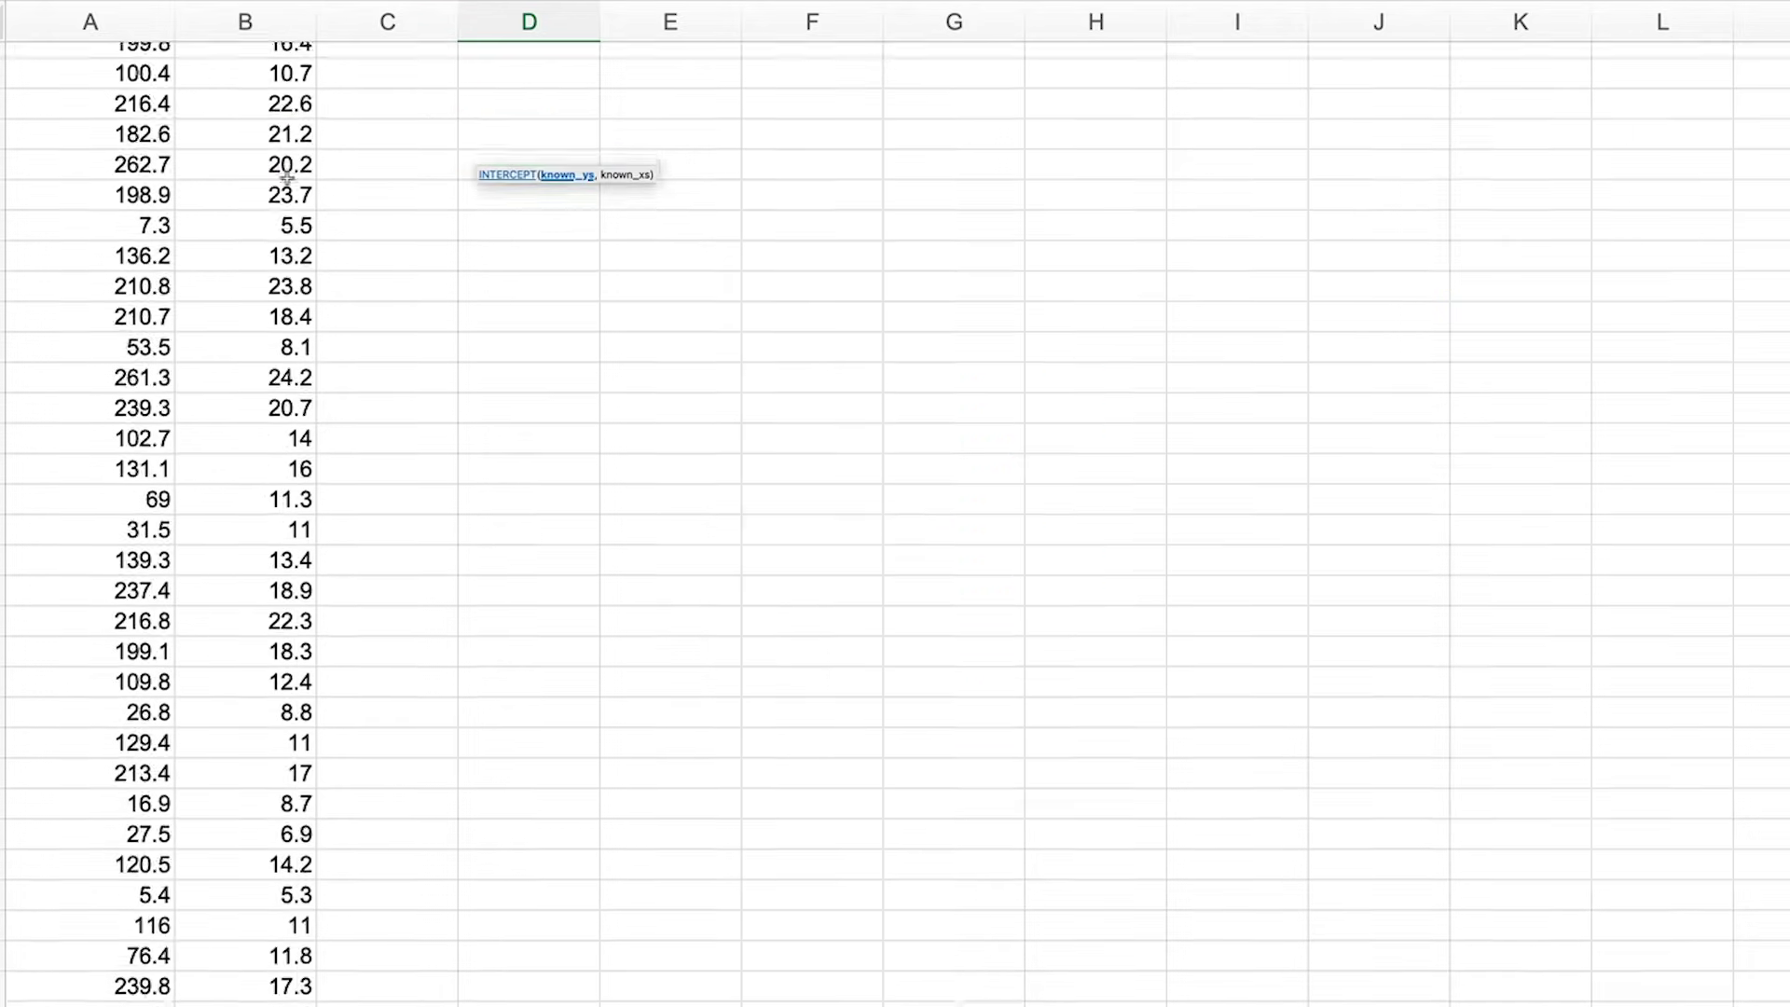
pyautogui.scroll(-10, 288, 182)
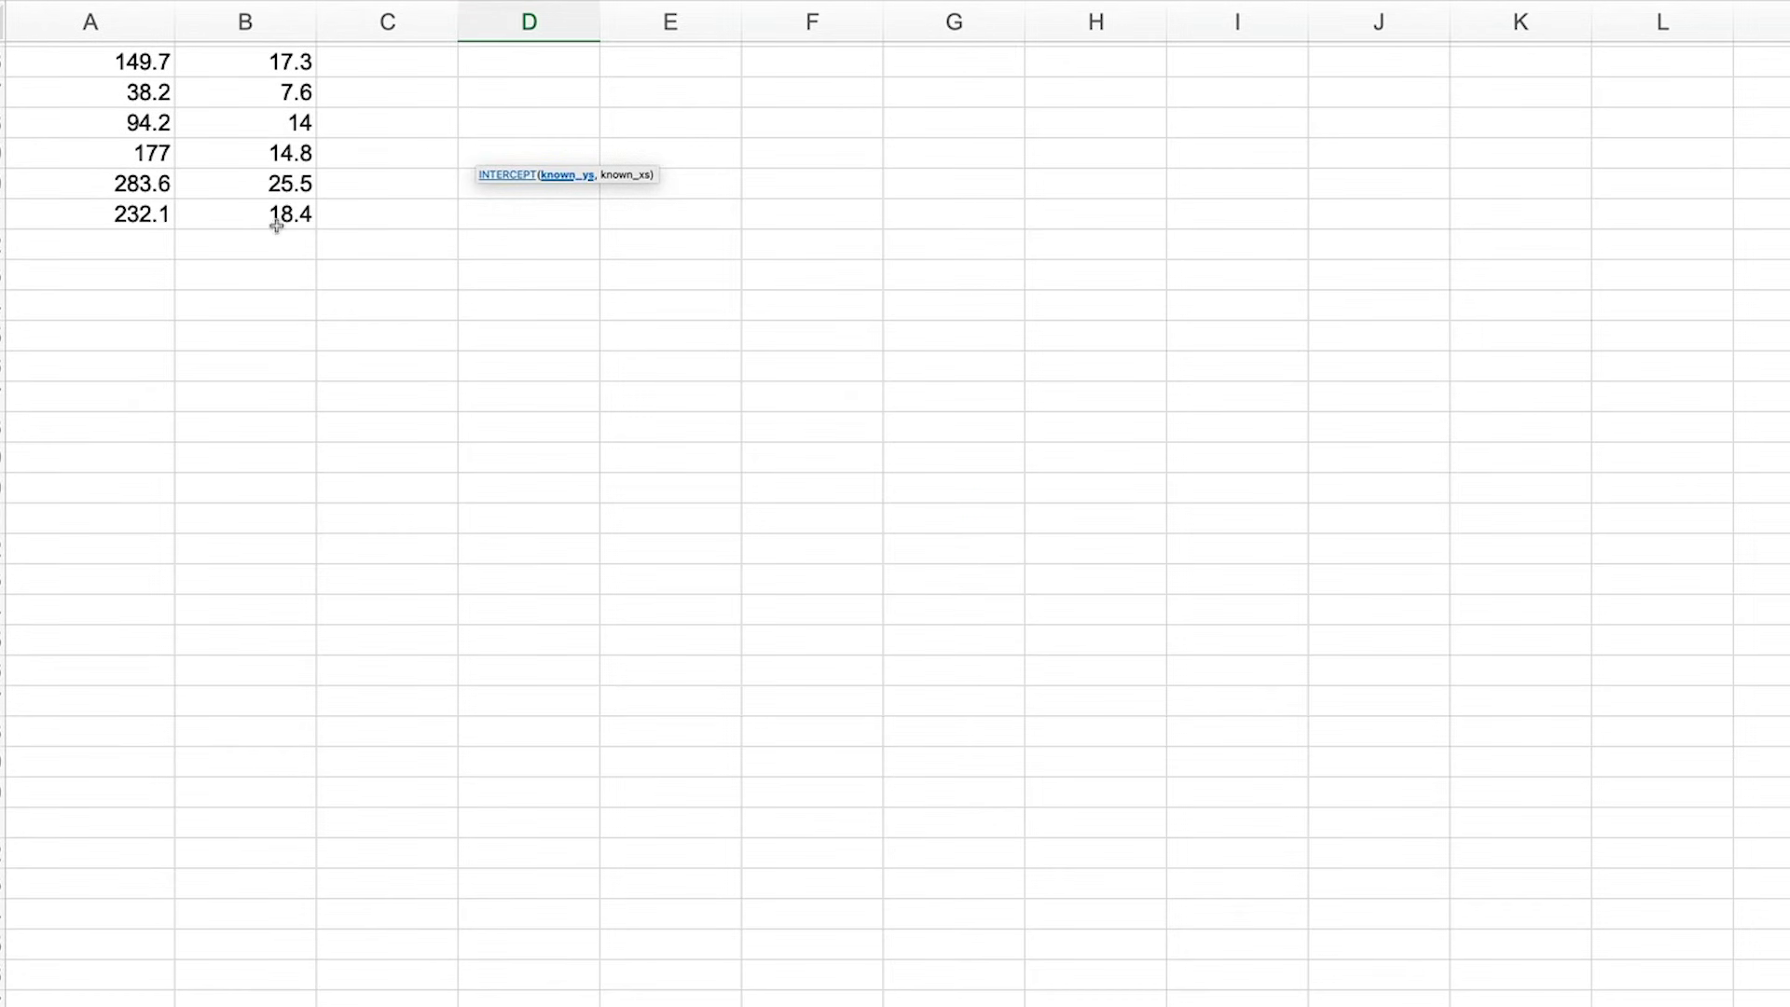
pyautogui.keyDown('shift'); pyautogui.click(276, 212); pyautogui.keyUp('shift')
pyautogui.write(',')
pyautogui.click(114, 214)
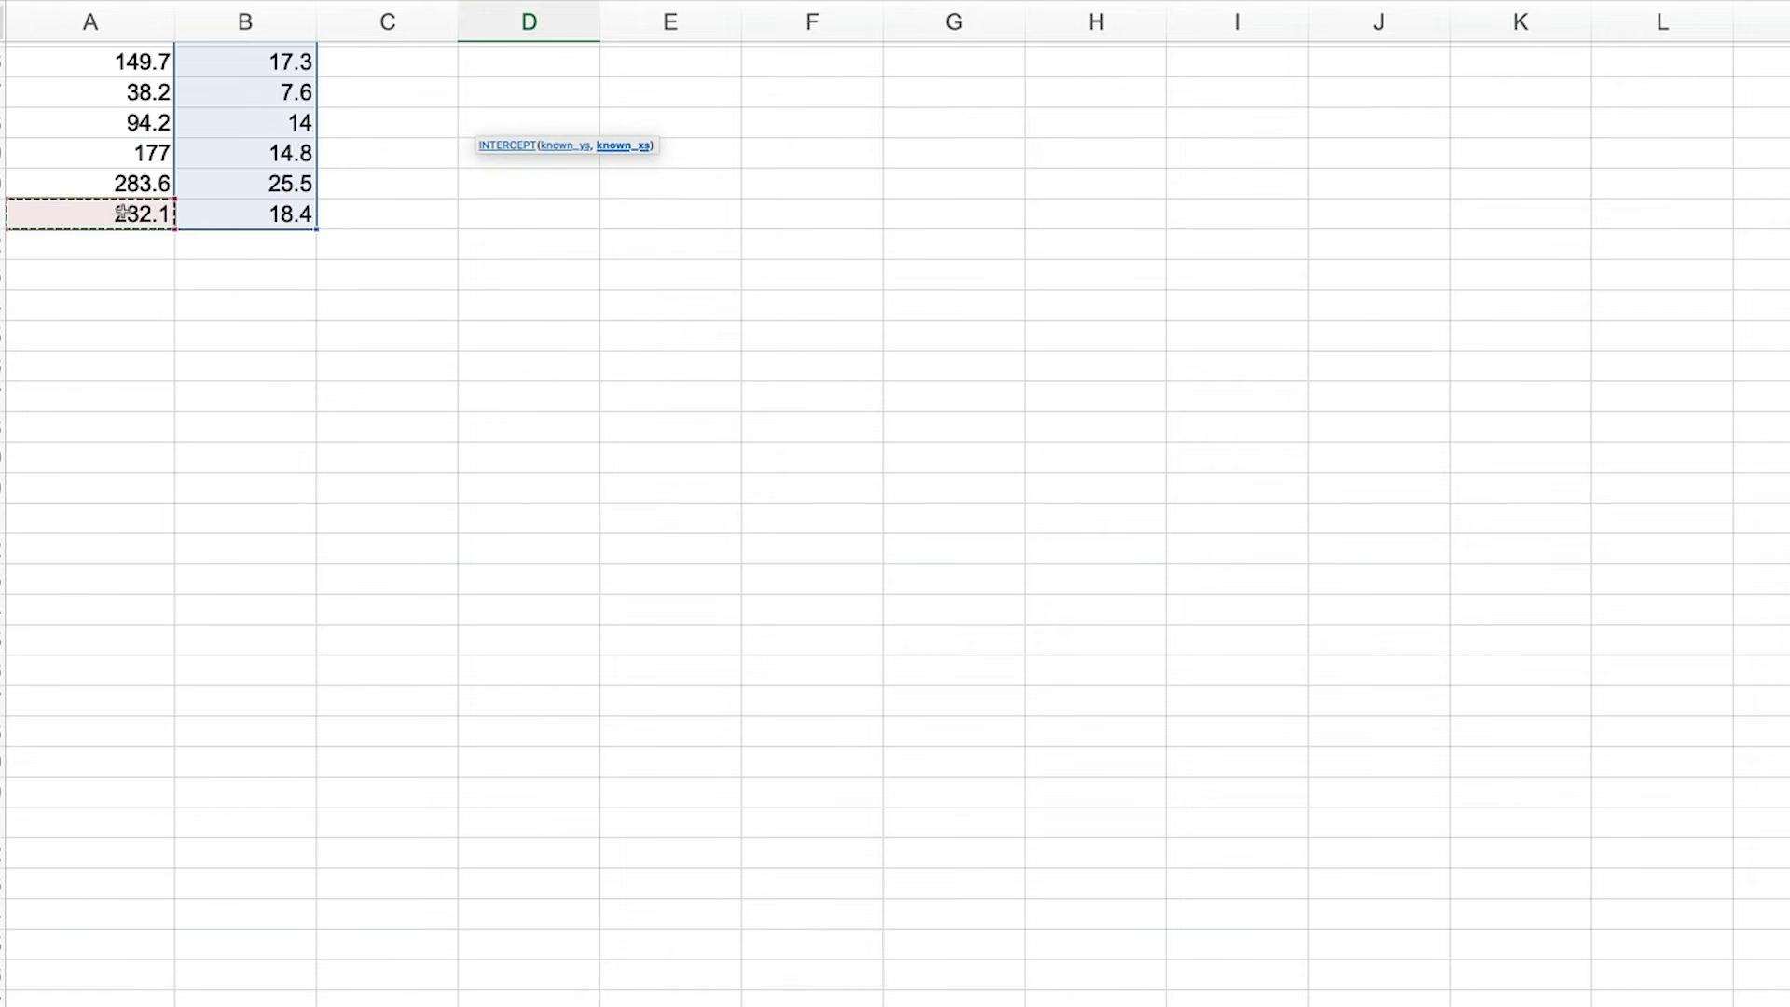
pyautogui.scroll(1, 115, 216)
pyautogui.scroll(20, 115, 217)
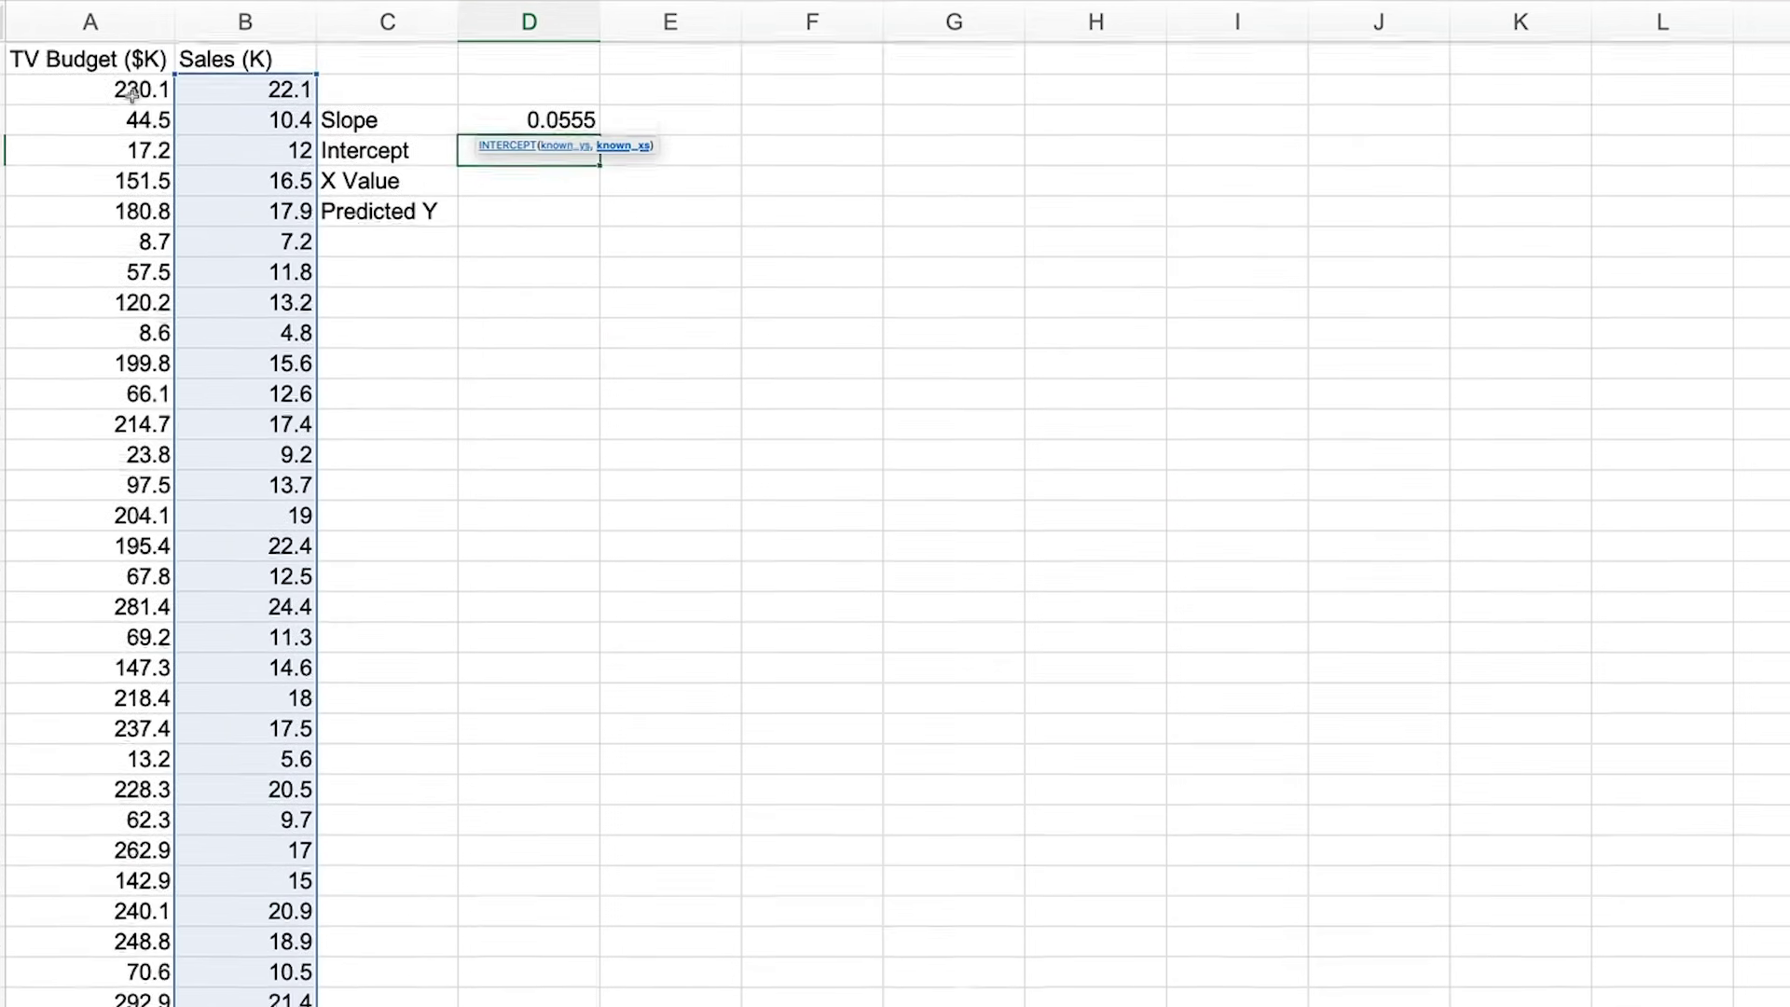
pyautogui.keyDown('shift'); pyautogui.click(131, 91); pyautogui.keyUp('shift')
pyautogui.press('Return')
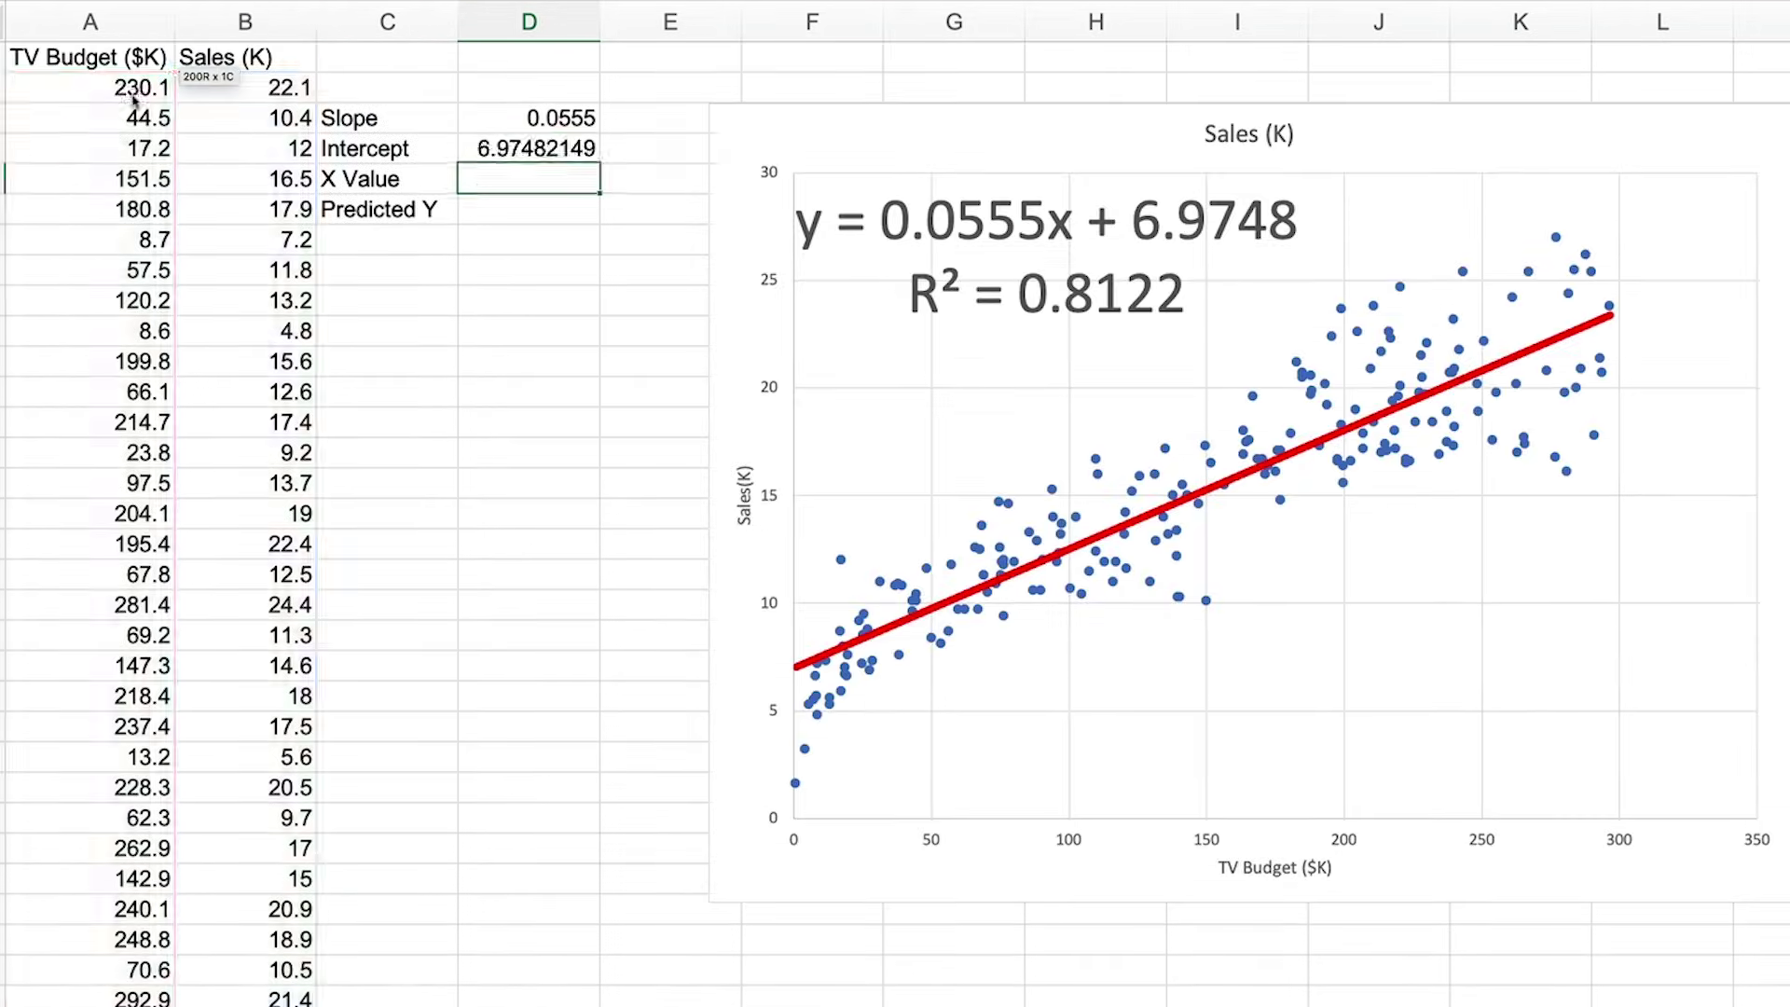
# Show the slope and intercept to three decimals, 0.055 and 6.975.
pyautogui.moveTo(520, 116); pyautogui.dragTo(521, 150)
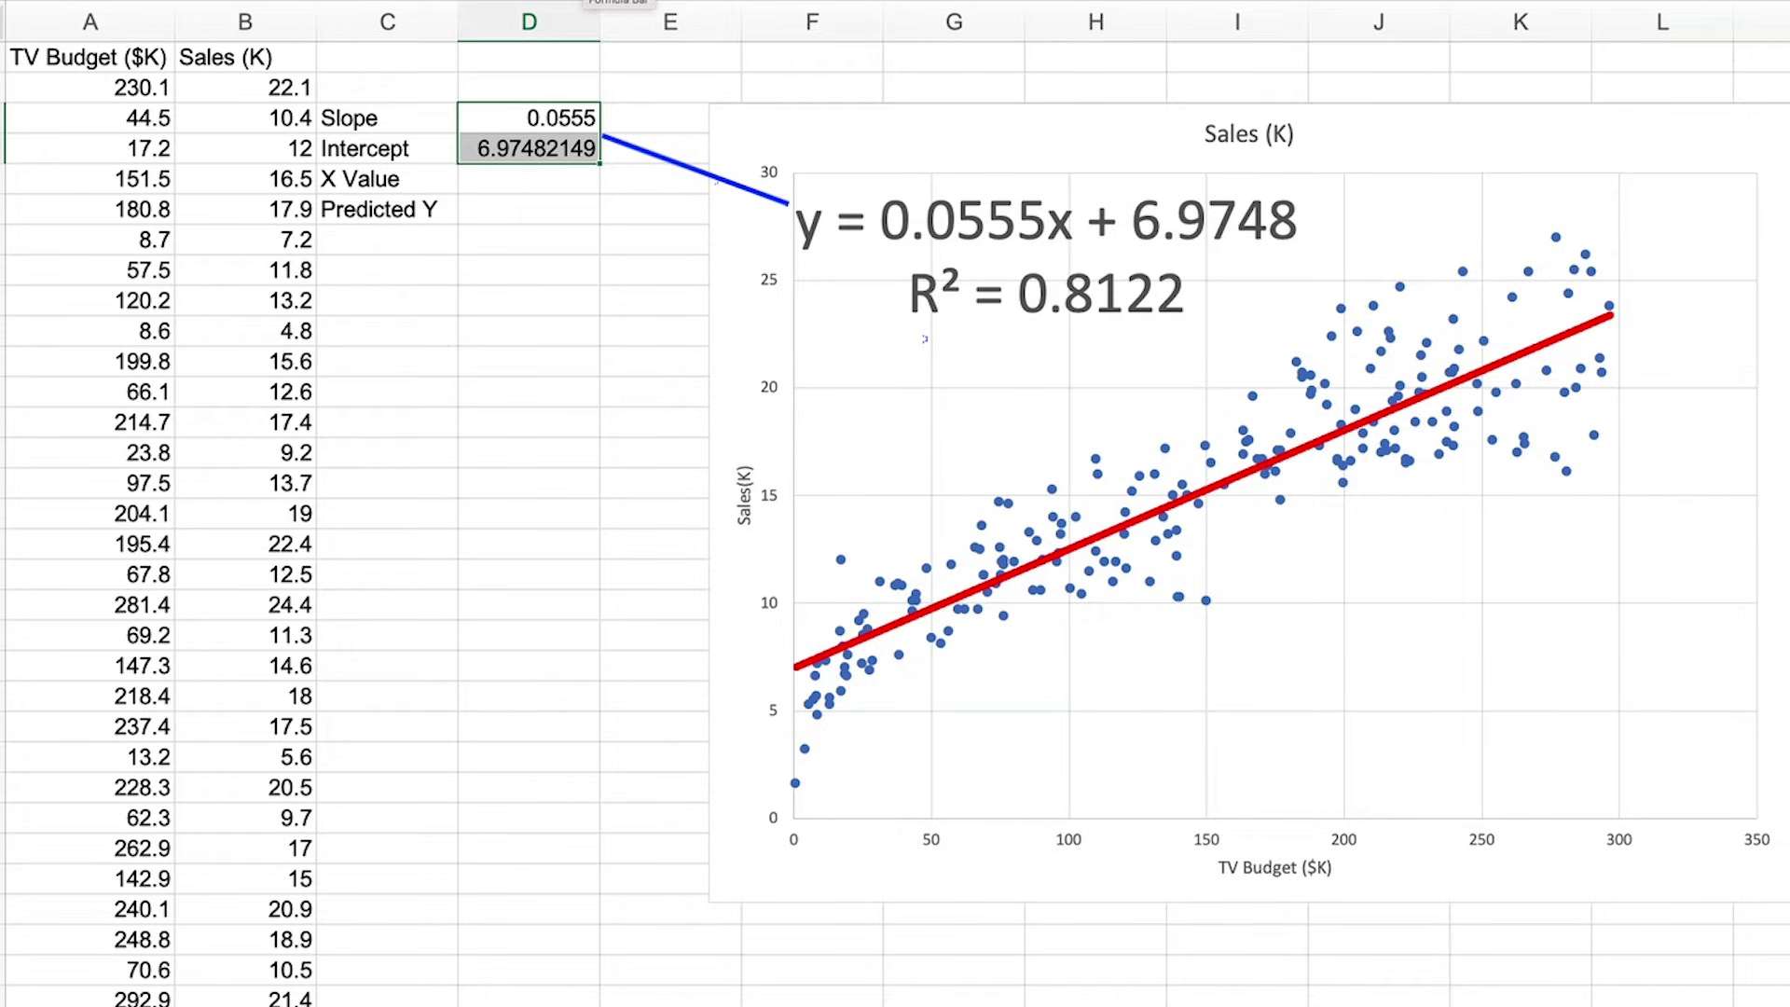
pyautogui.hotkey('alt', 'h')
pyautogui.press('9')
pyautogui.hotkey('alt', 'h')
pyautogui.press('9')
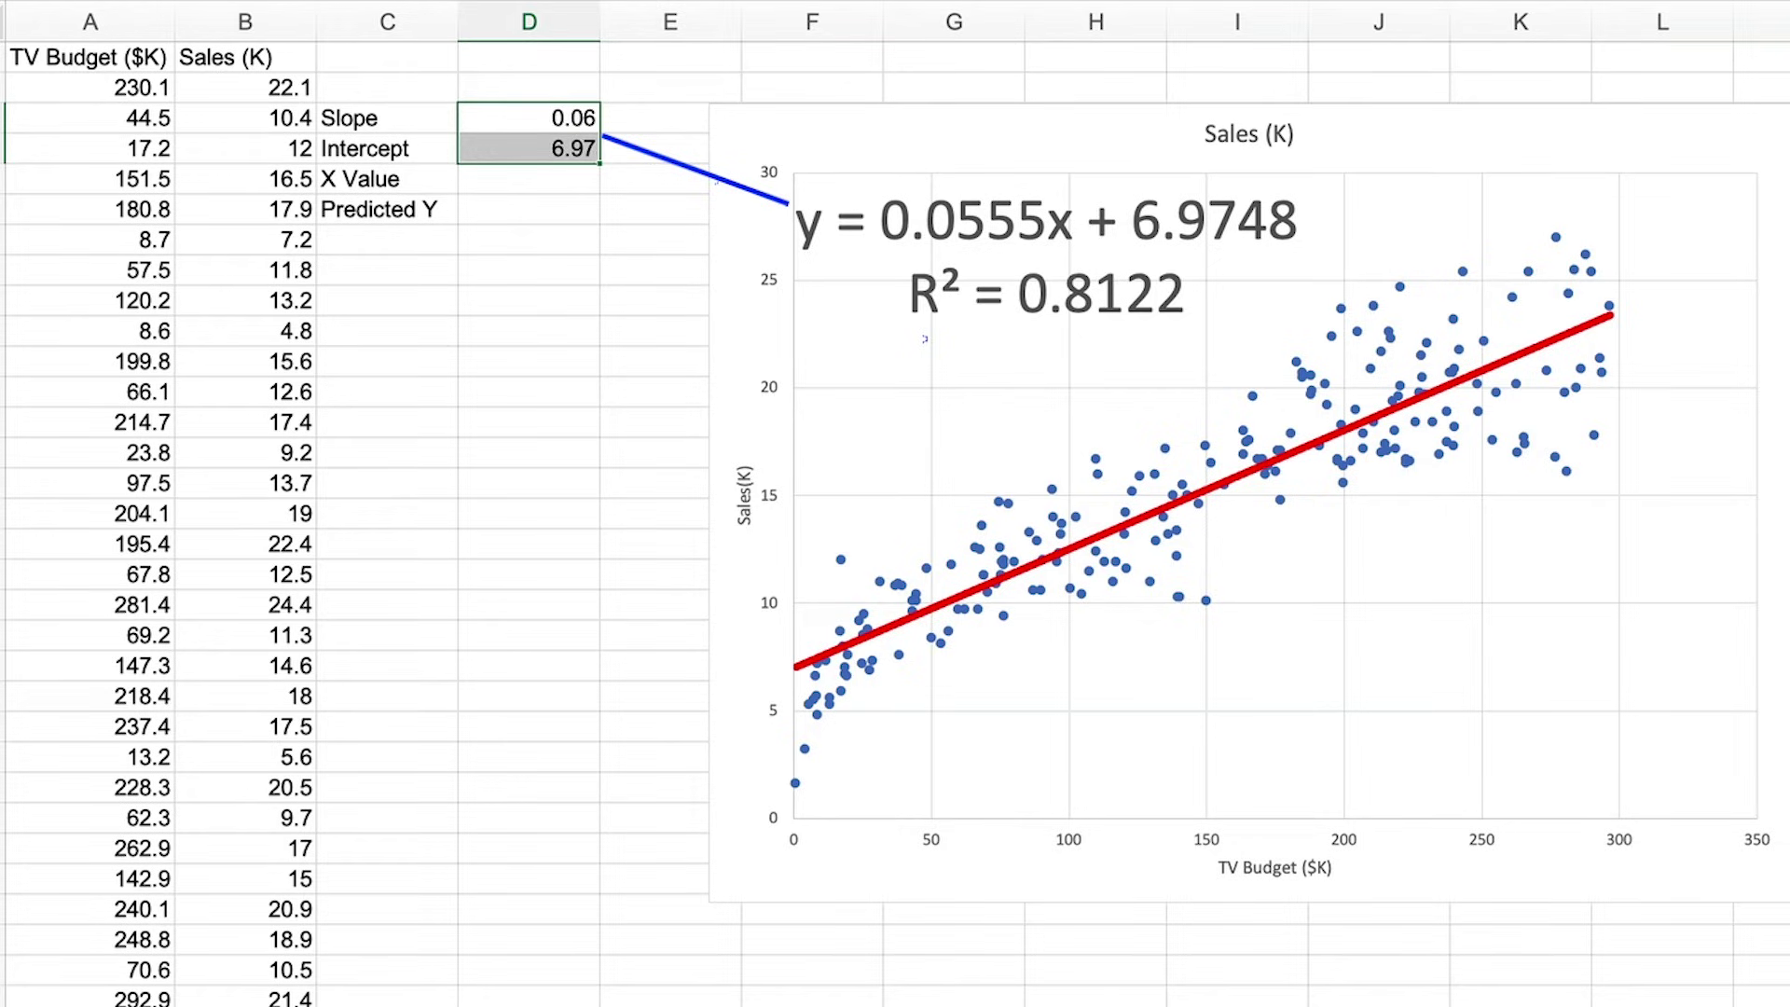
pyautogui.hotkey('alt', 'h')
pyautogui.press('0')
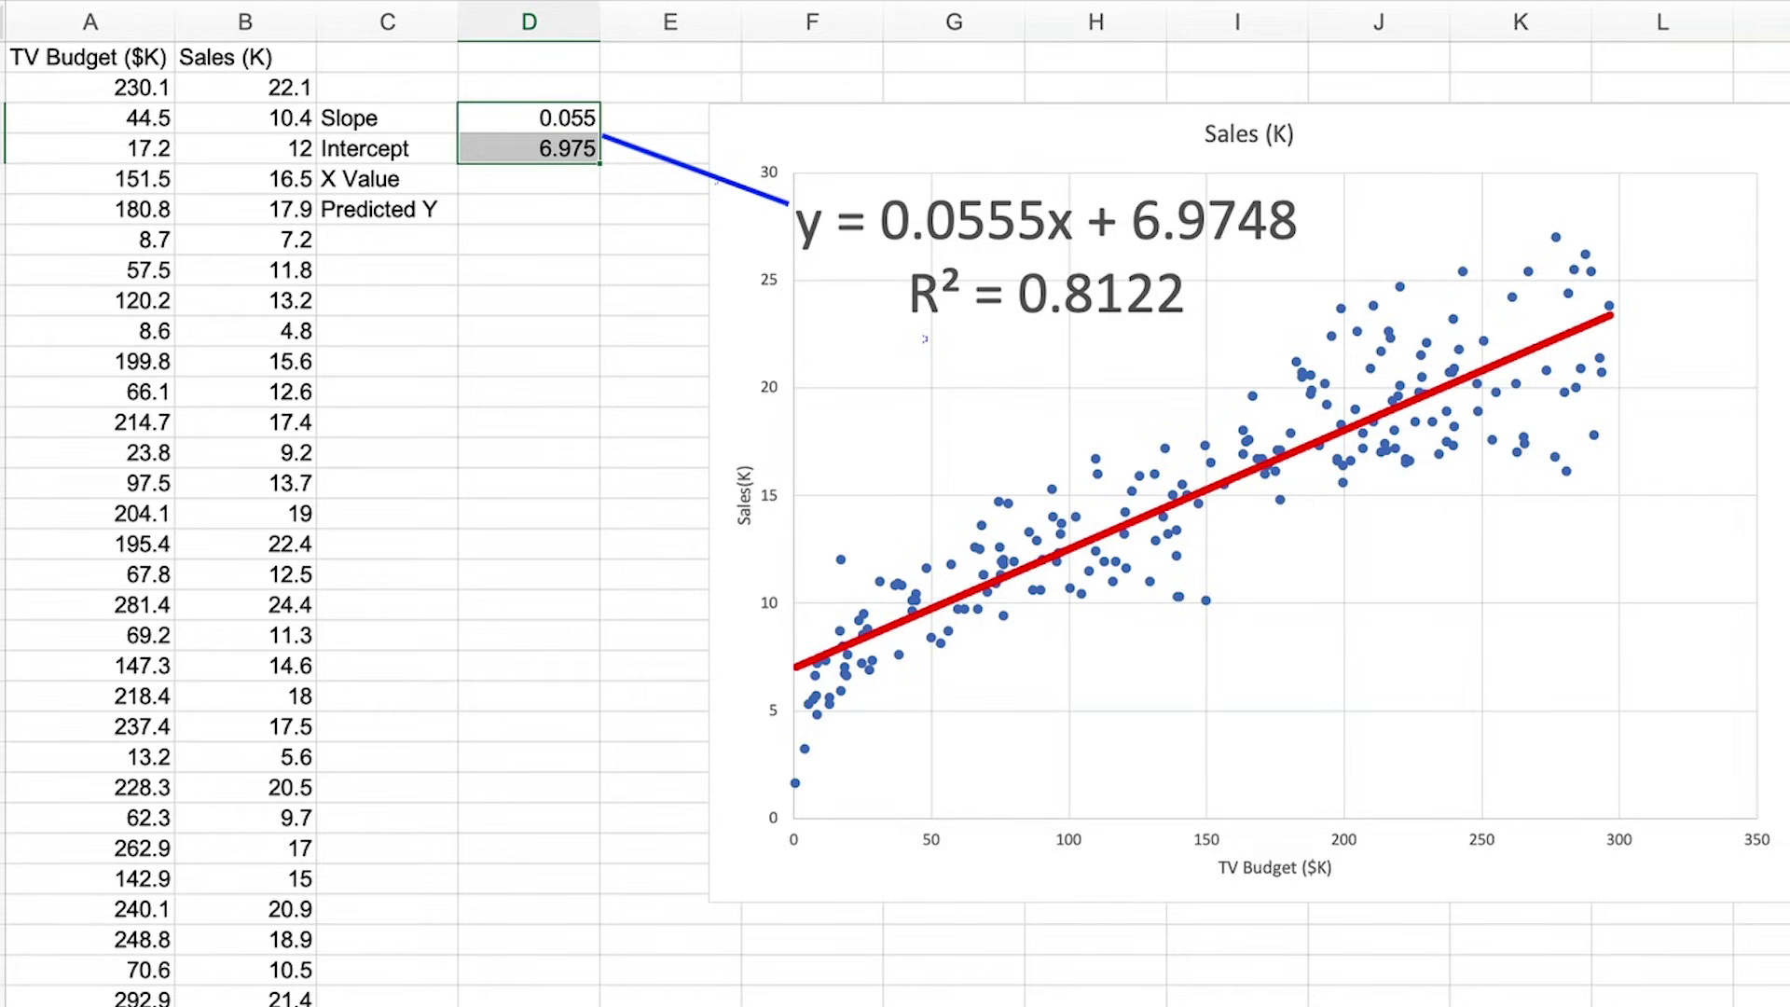
pyautogui.click(574, 204)
# Set X Value to 400 and compute Predicted Y as slope × X + intercept, giving 29.16.
pyautogui.click(573, 179)
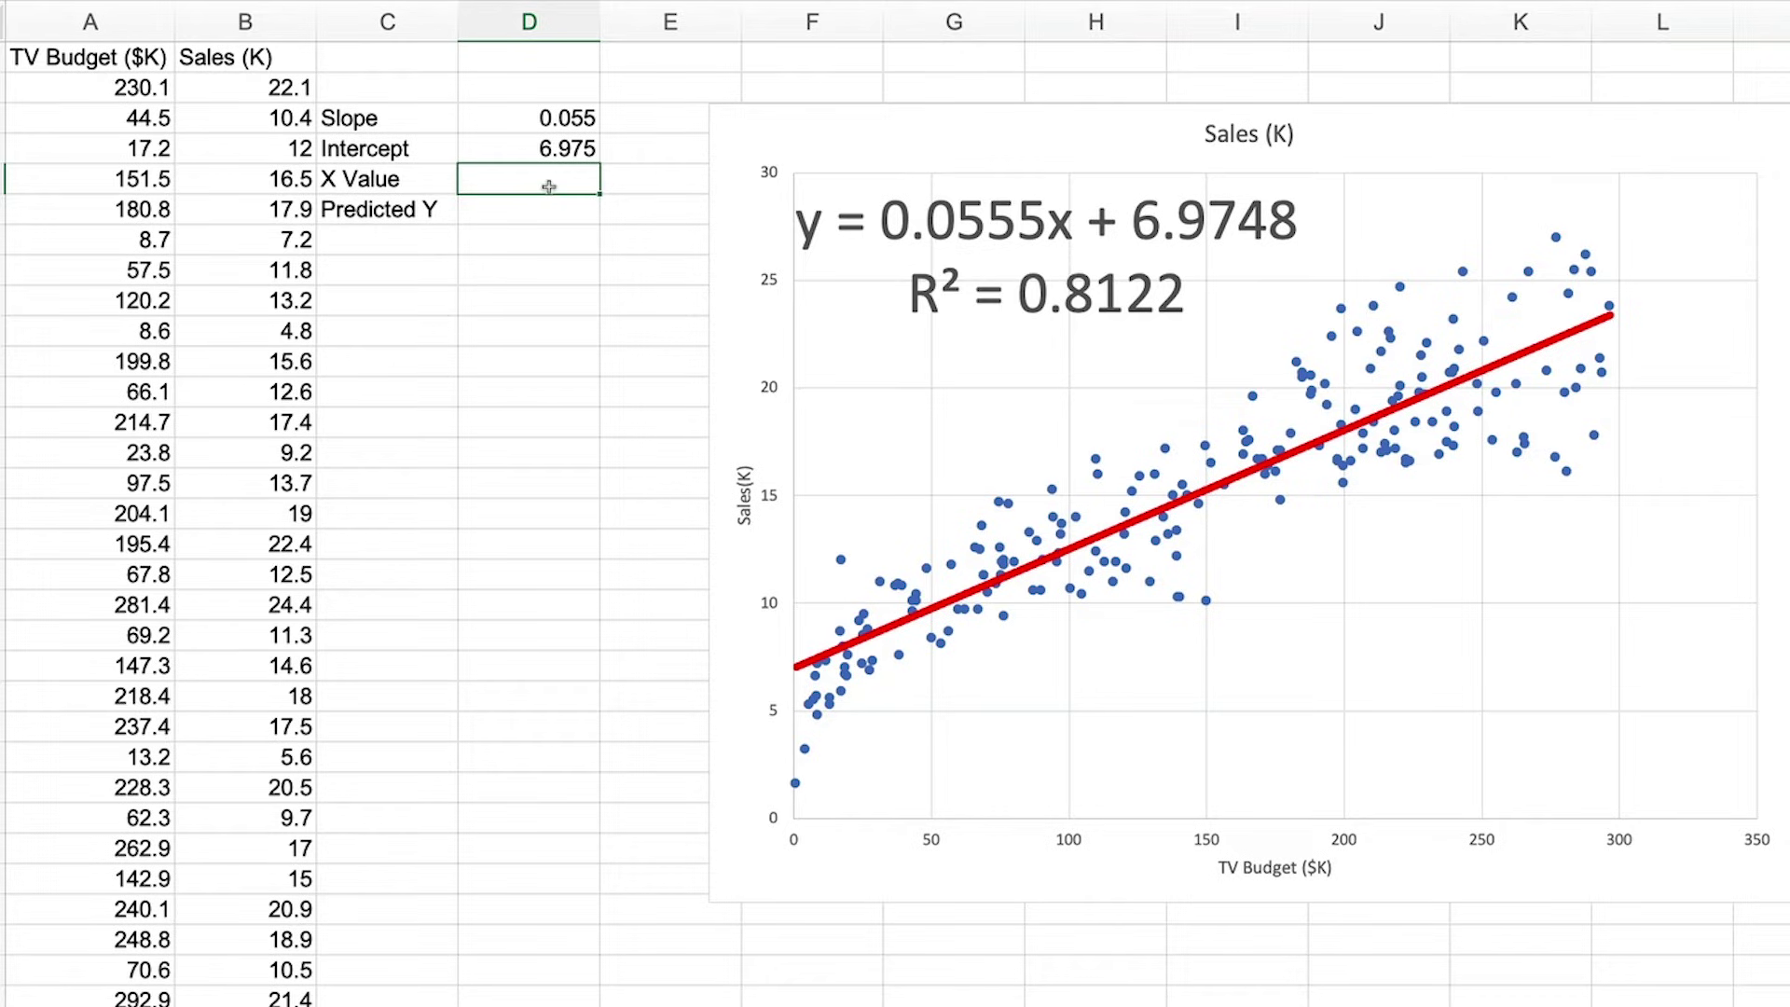
pyautogui.write('400')
pyautogui.click(542, 209)
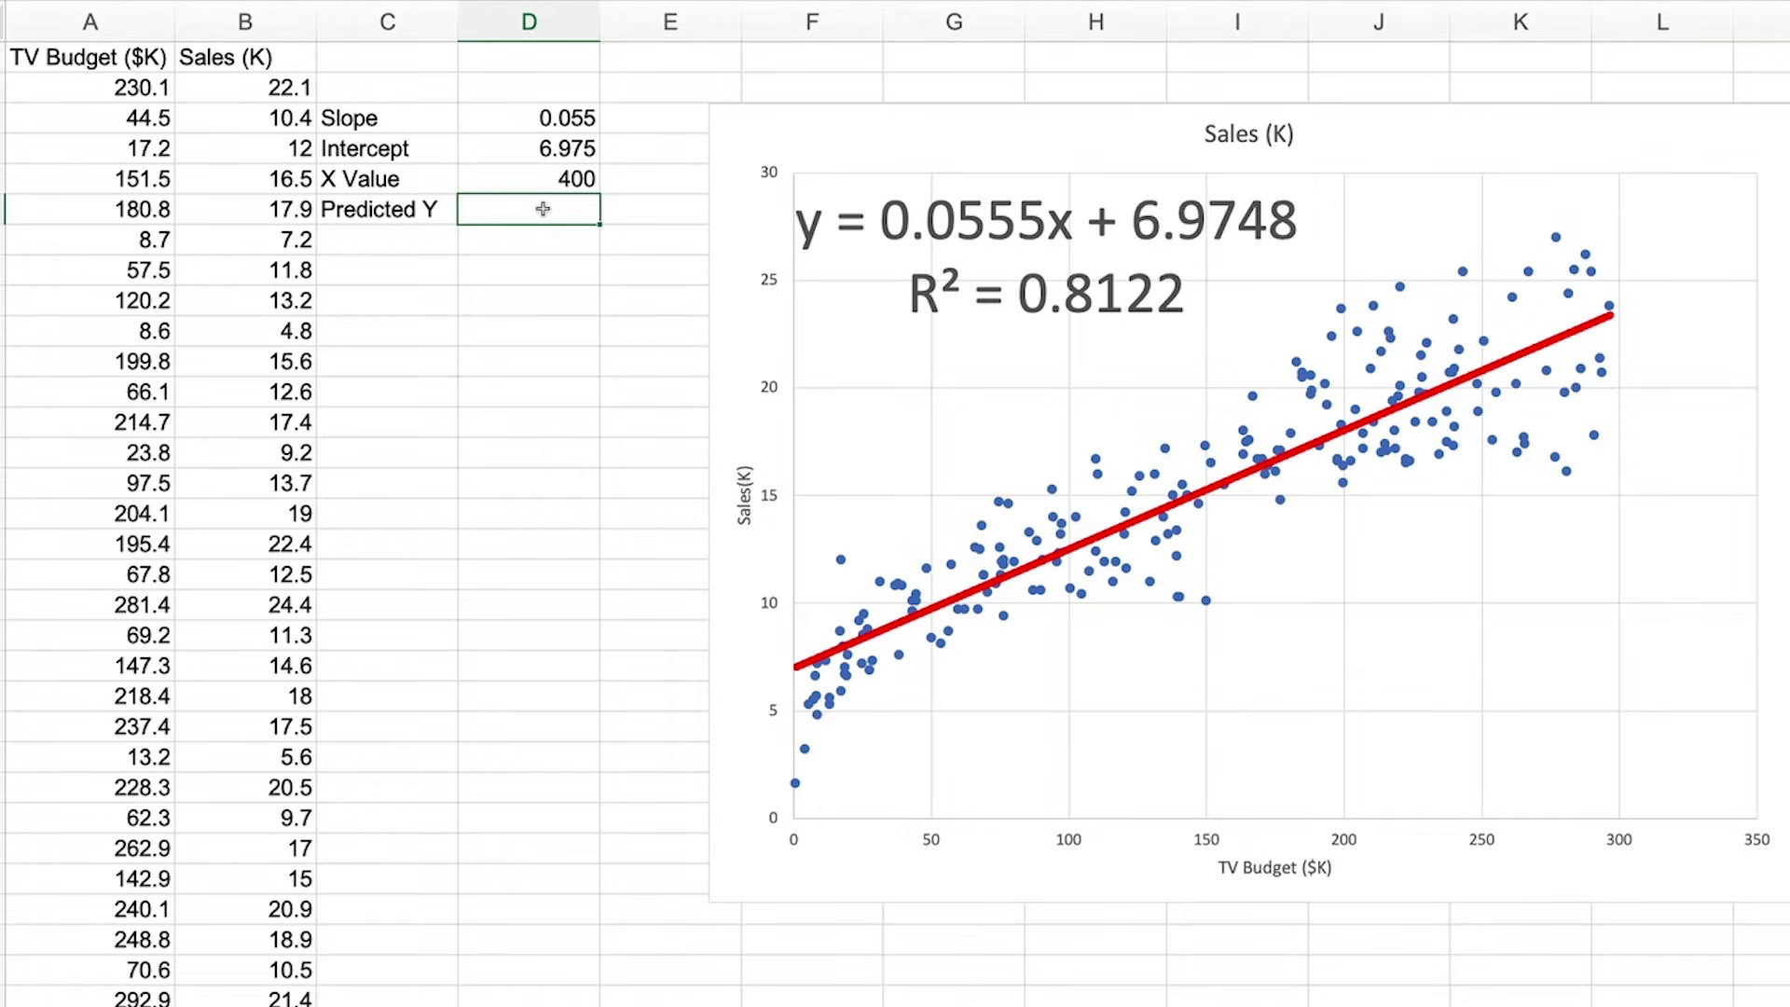
pyautogui.write('=(')
pyautogui.click(486, 163)
pyautogui.write('(')
pyautogui.click(522, 117)
pyautogui.write('*')
pyautogui.click(549, 173)
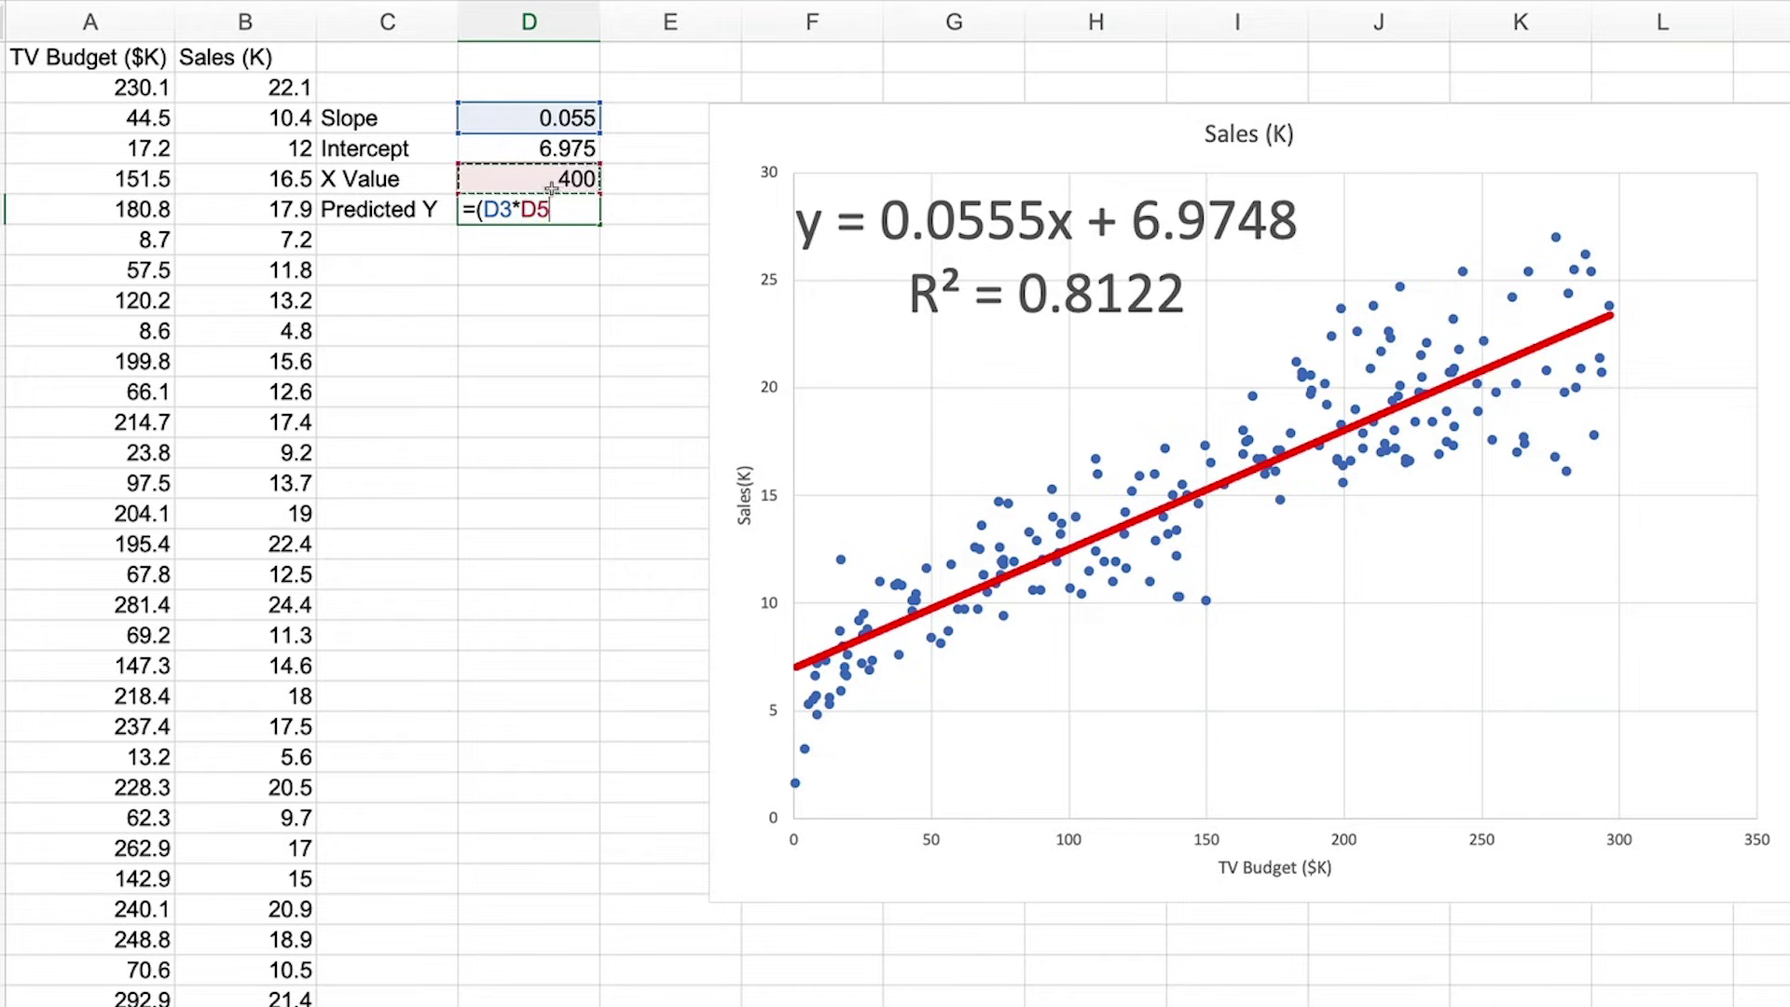
pyautogui.write('+')
pyautogui.click(552, 157)
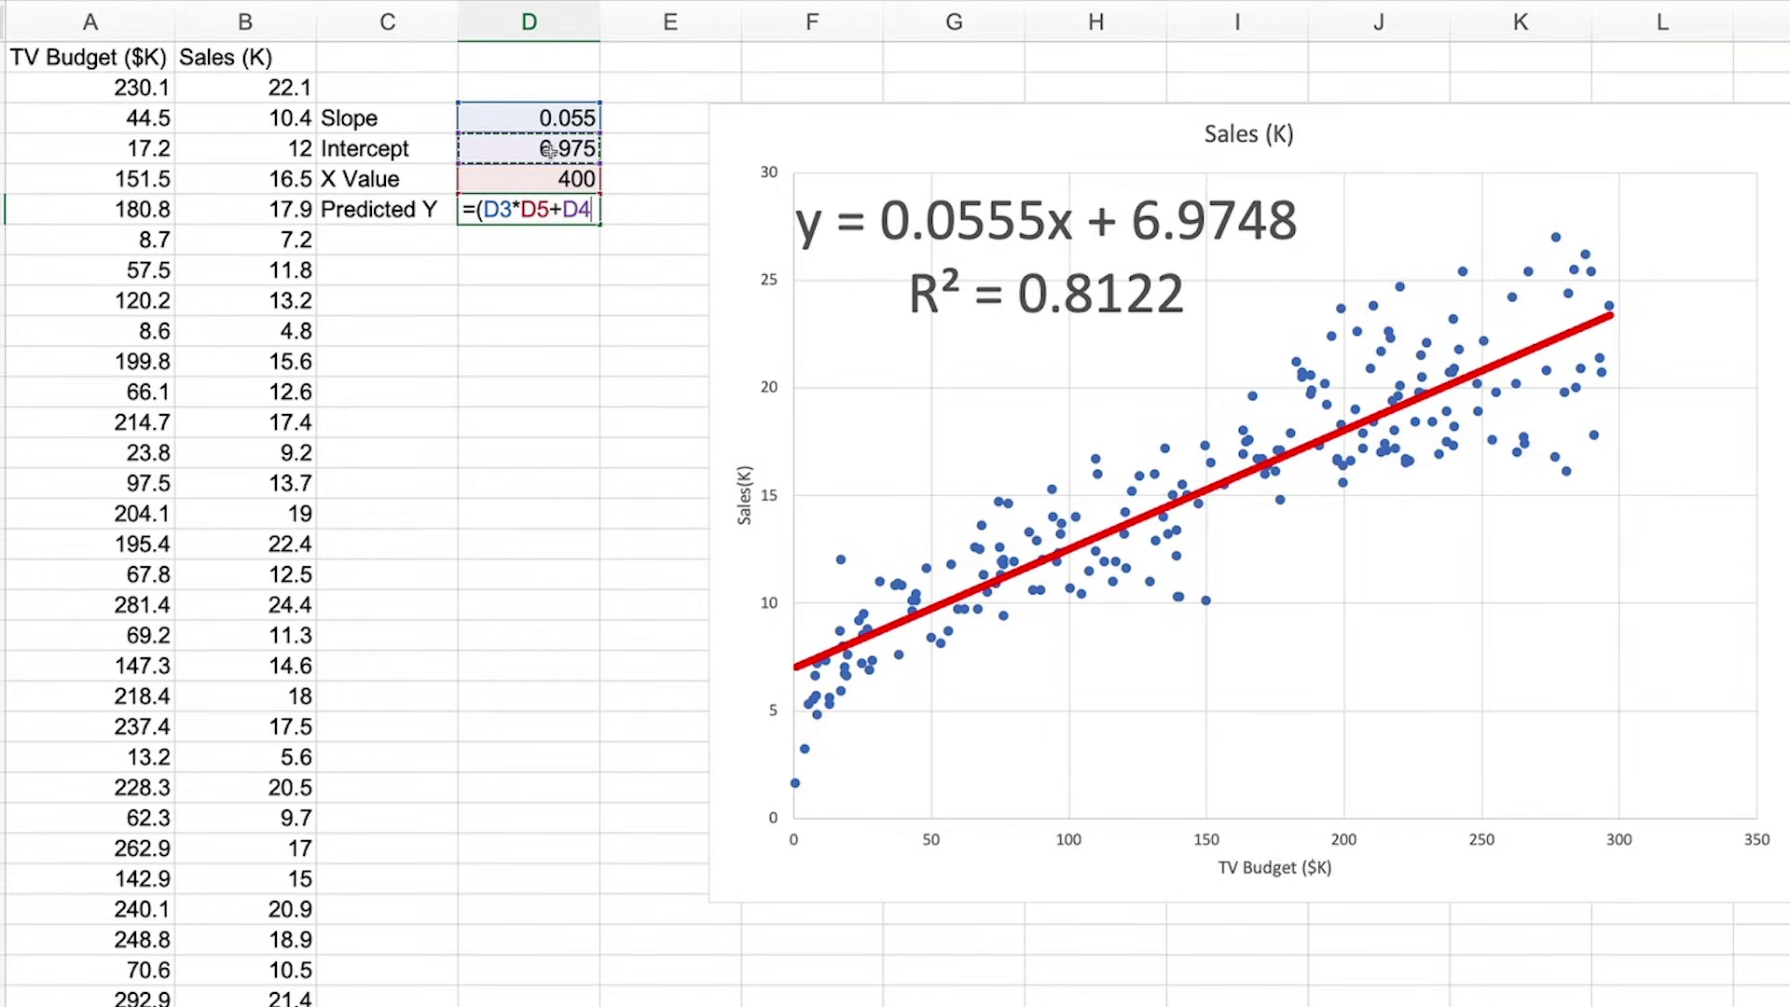
pyautogui.write(')')
pyautogui.press('Return')
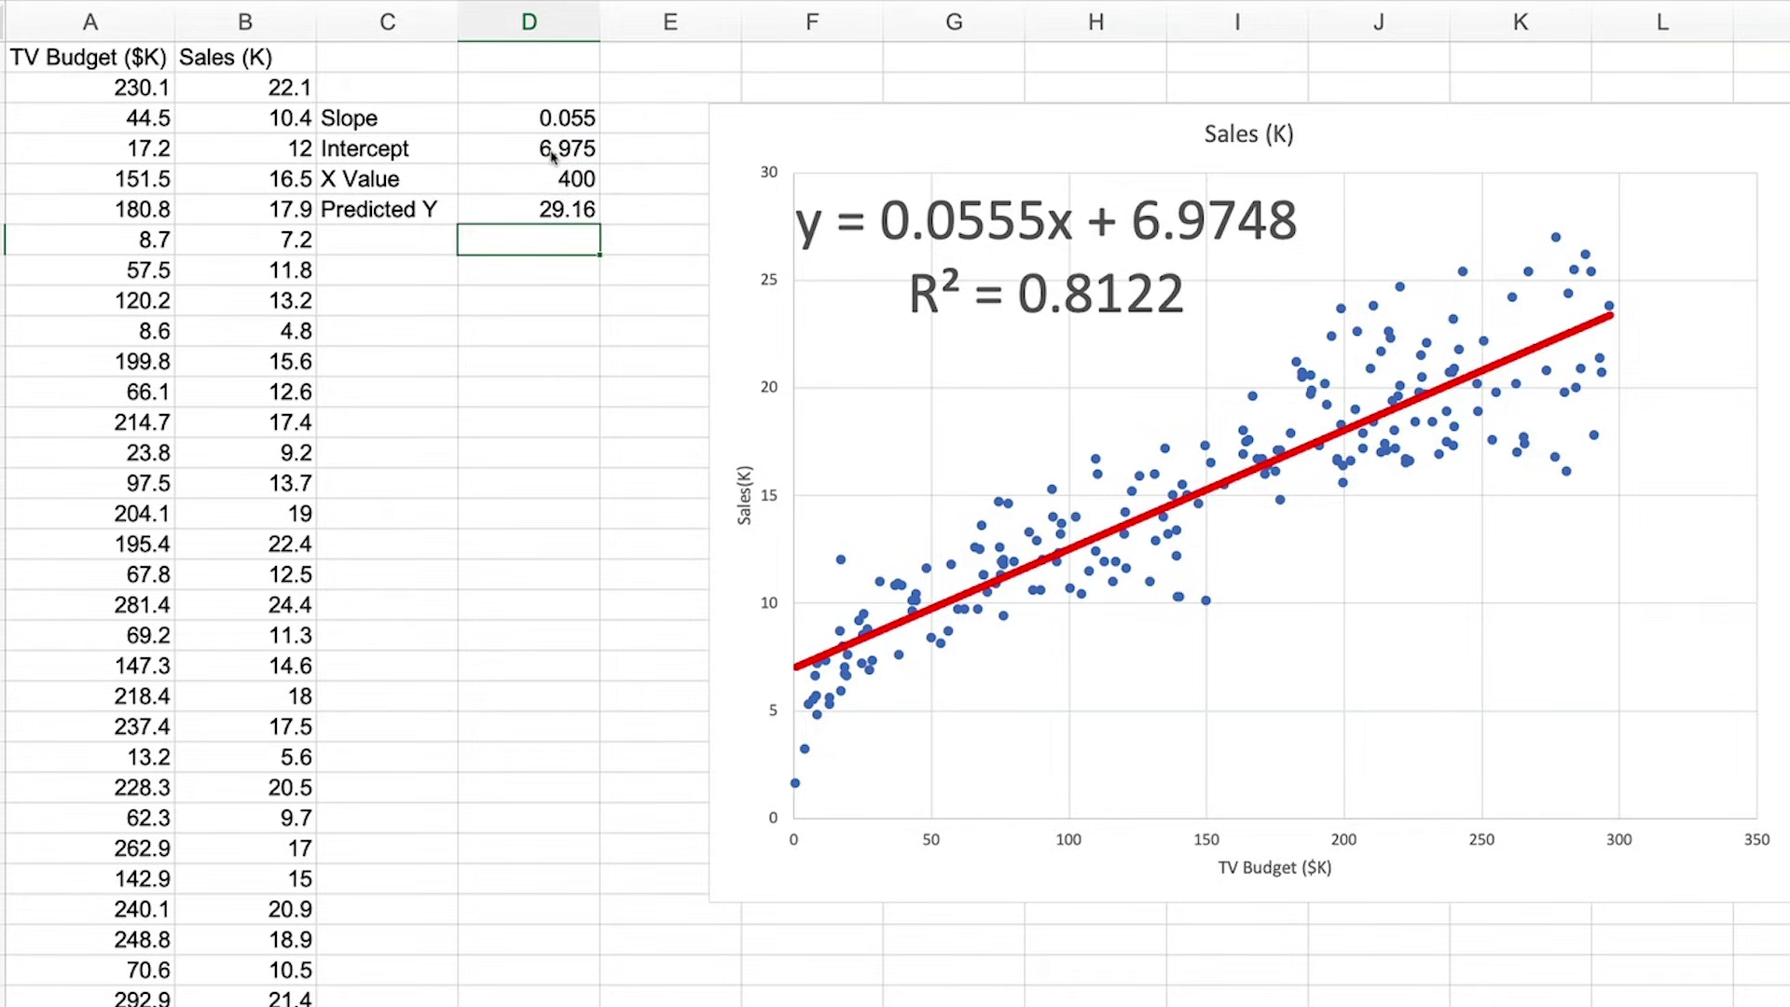
pyautogui.click(1440, 390)
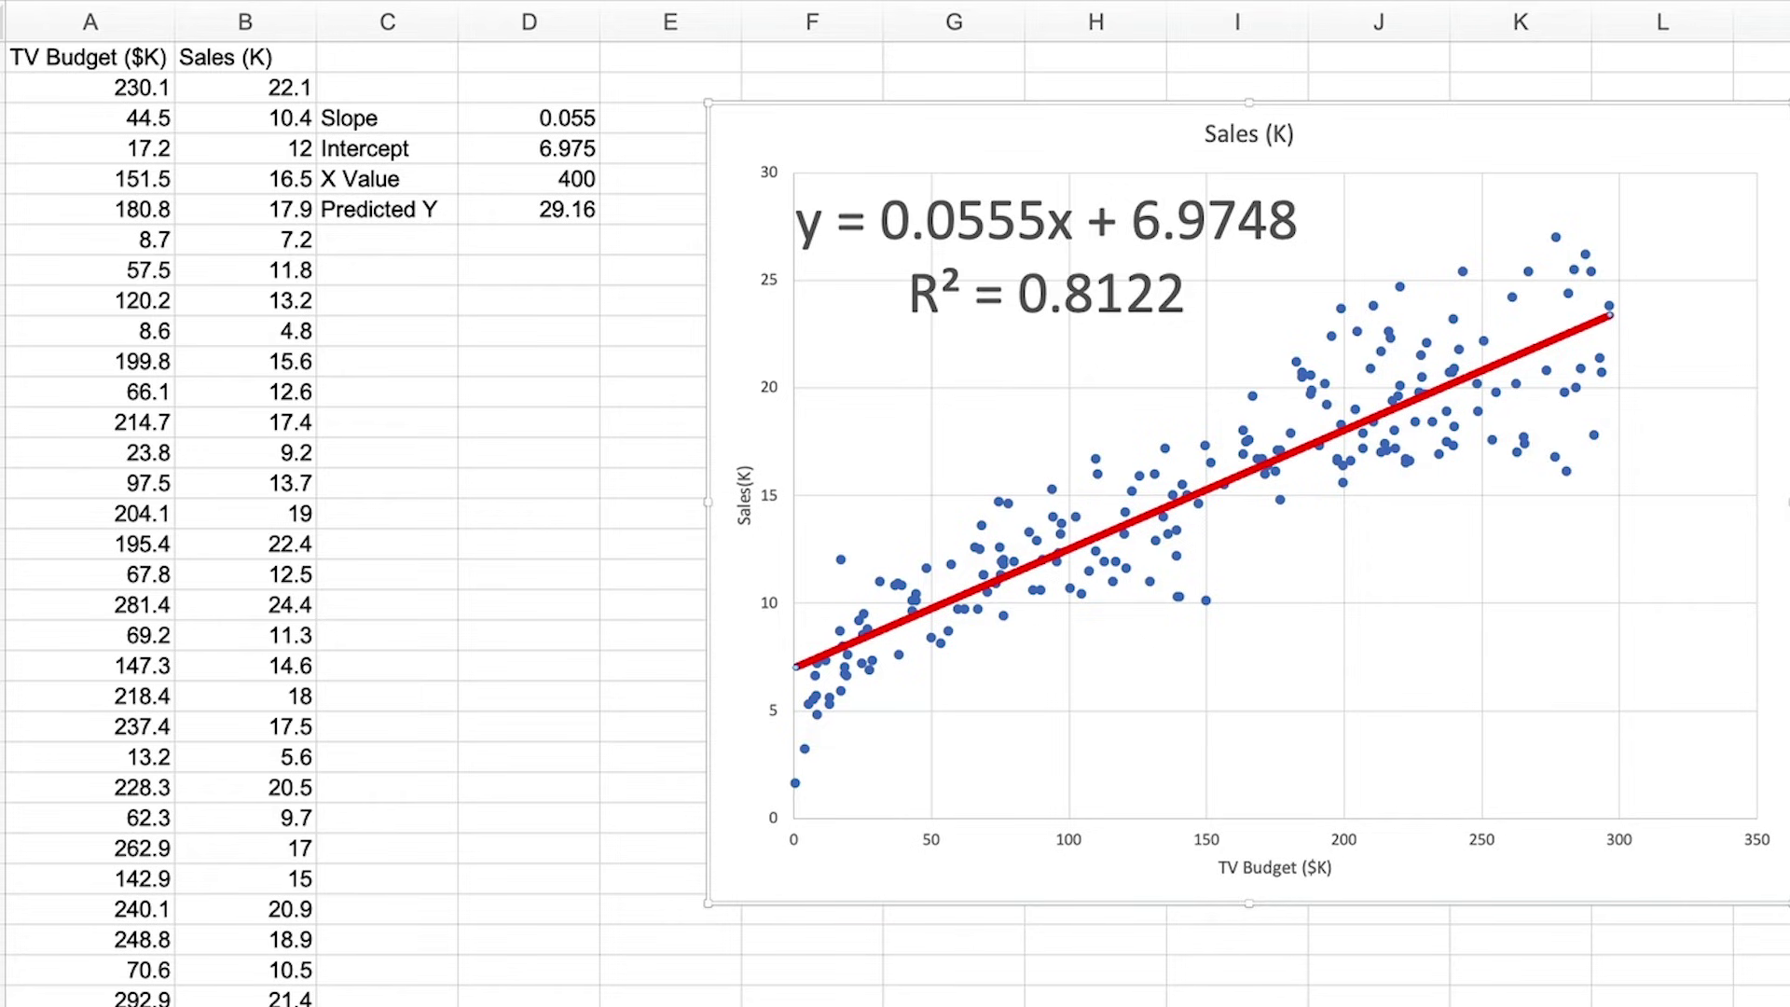
pyautogui.press('Return')
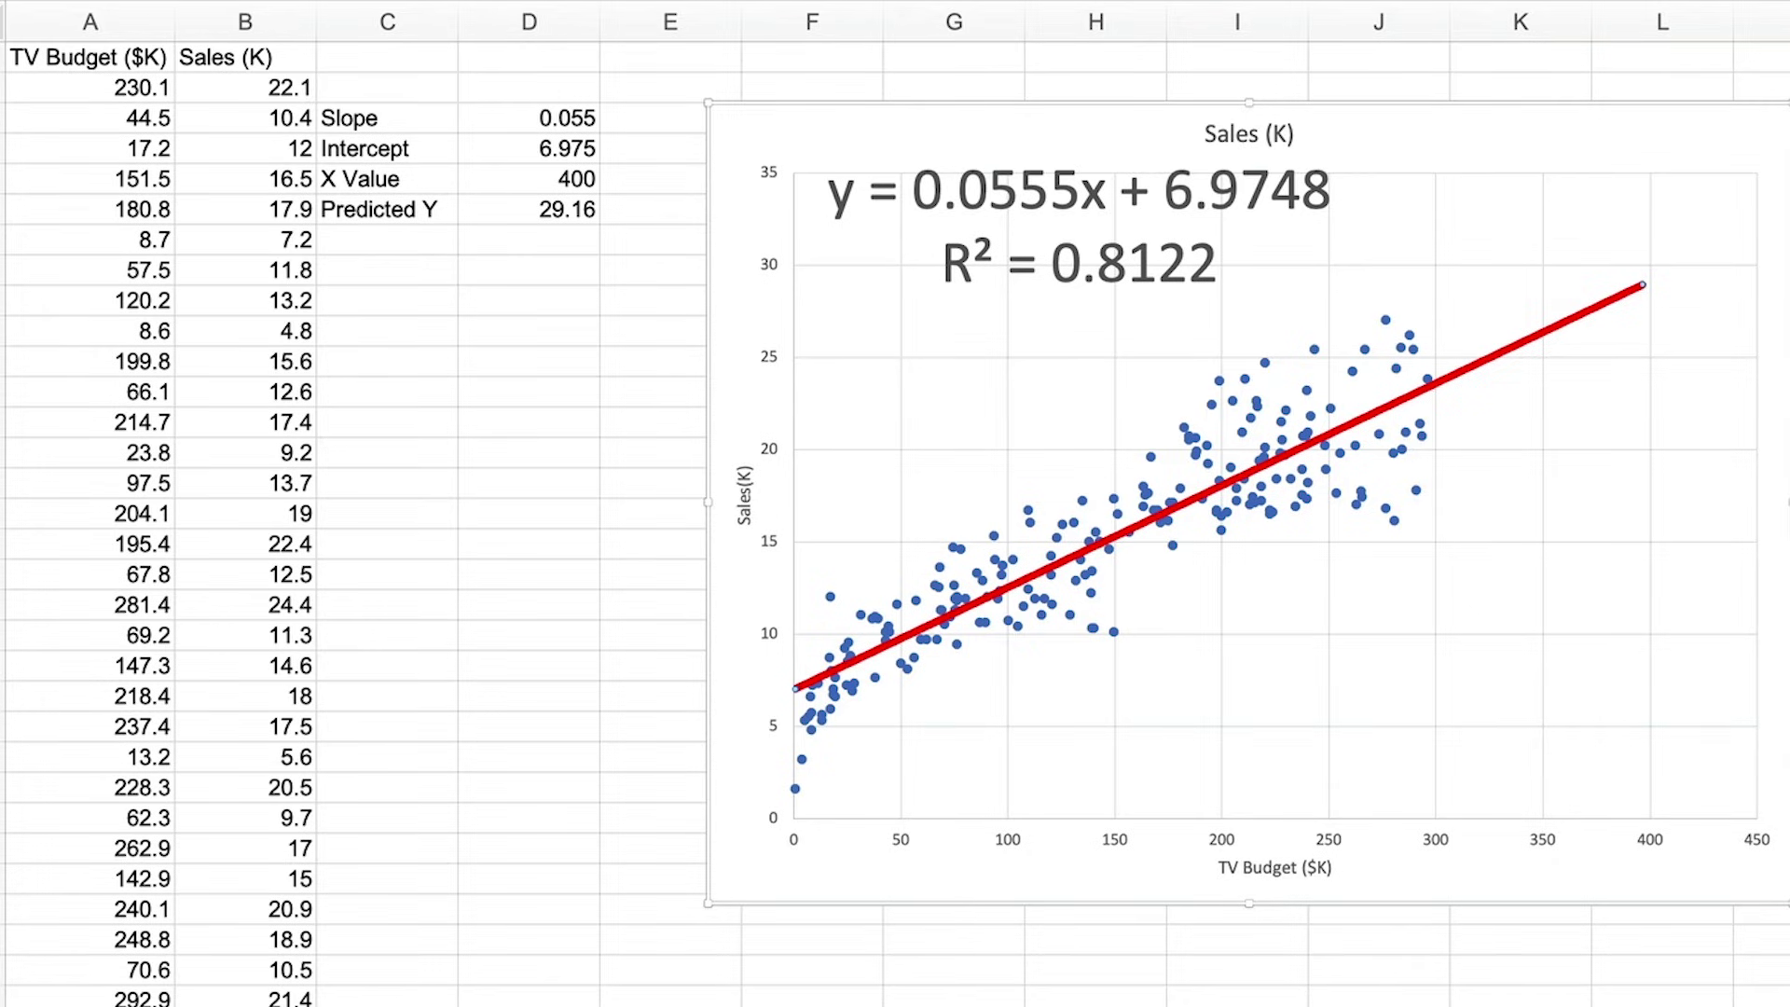
pyautogui.hotkey('ctrl', 'z')
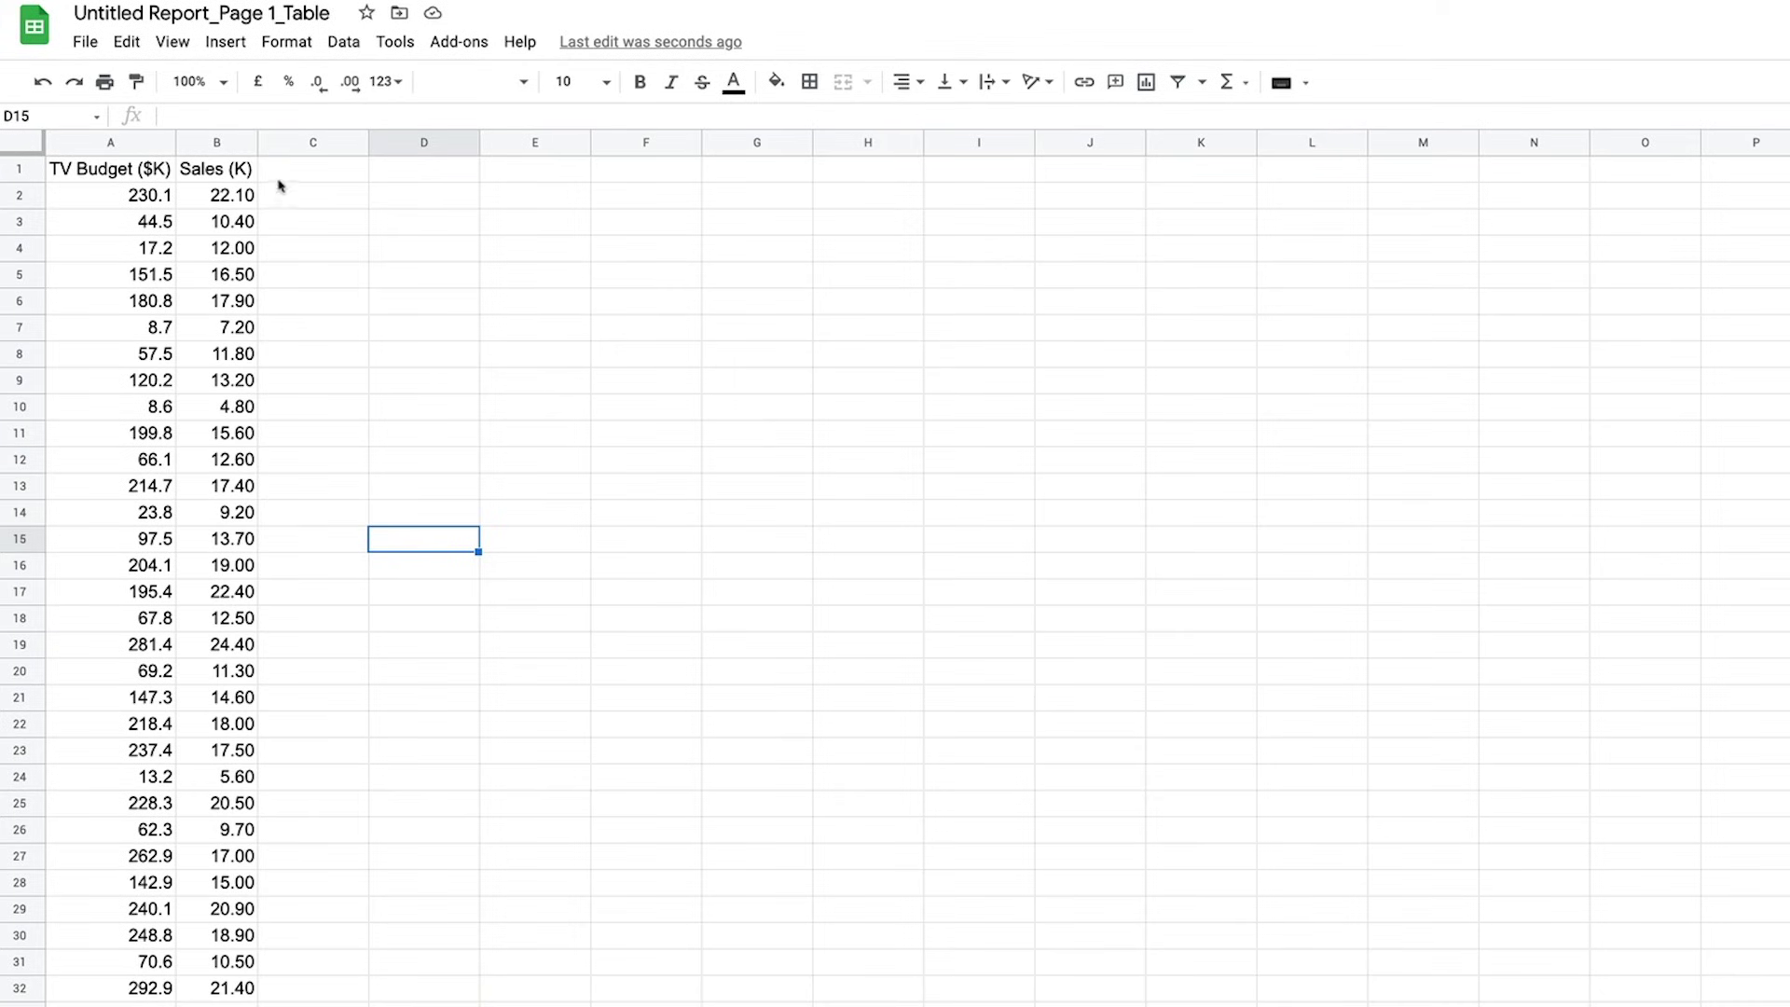
# Insert a chart of the TV Budget and Sales columns and enlarge it.
pyautogui.moveTo(127, 142); pyautogui.dragTo(185, 142)
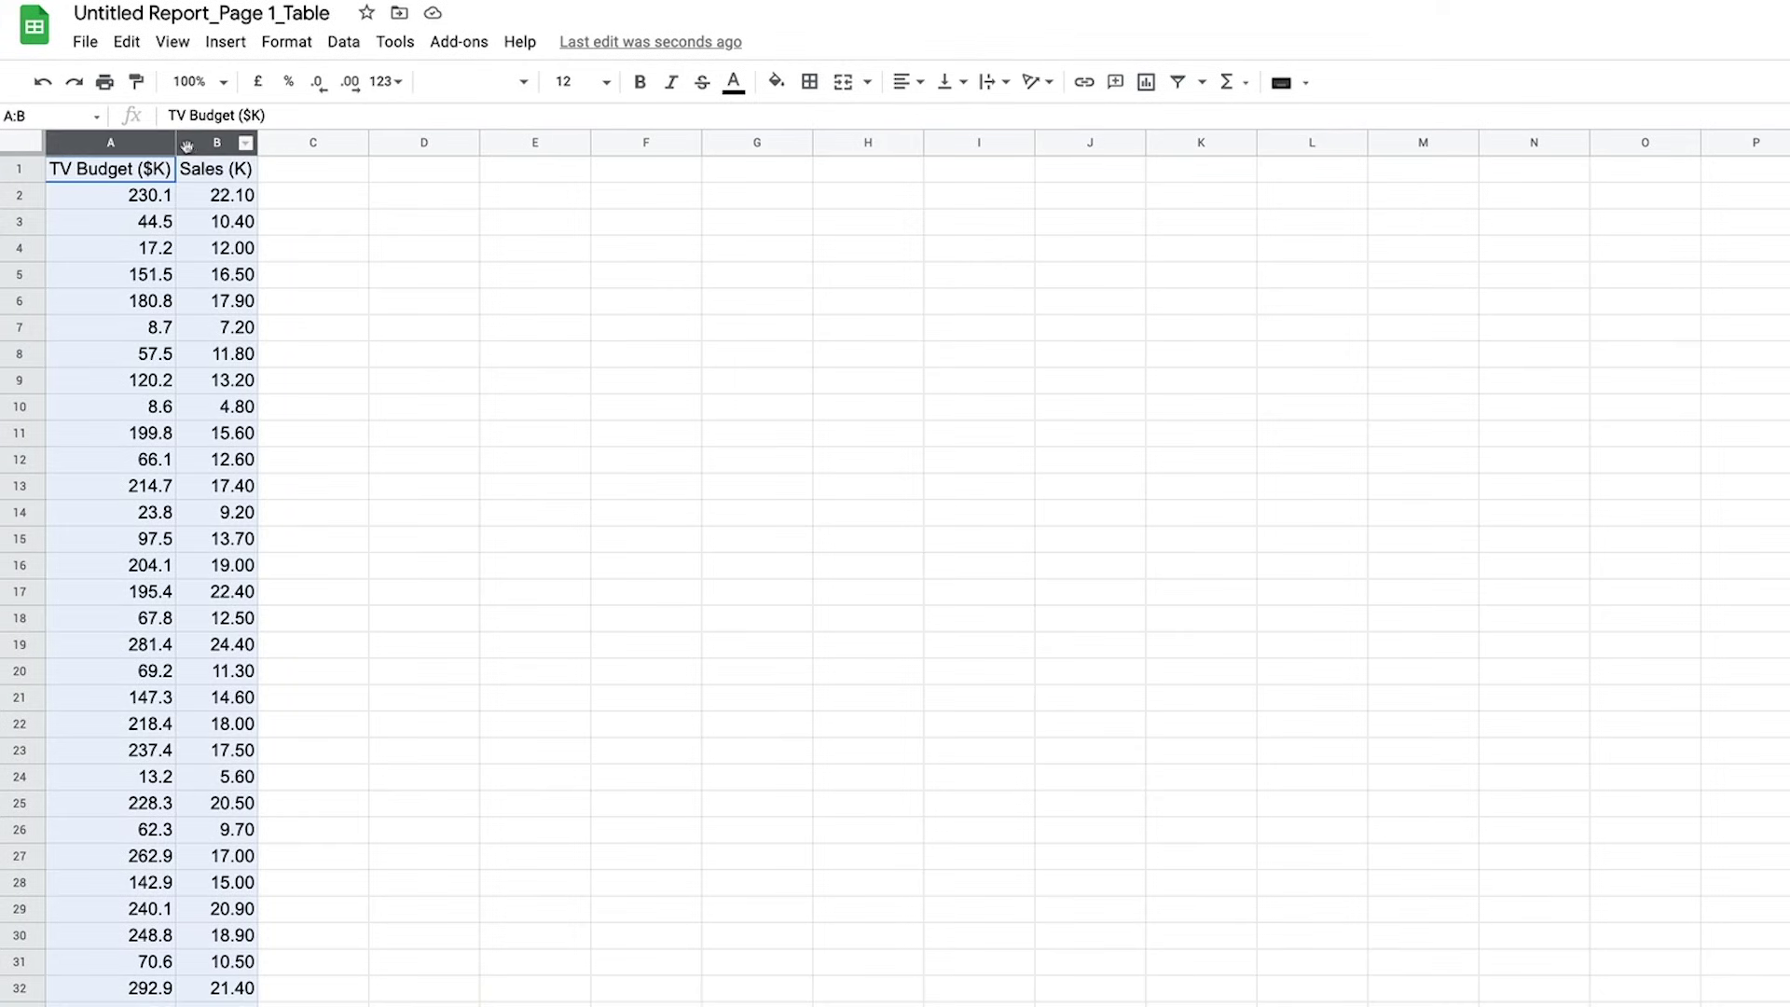
pyautogui.click(226, 42)
pyautogui.click(263, 178)
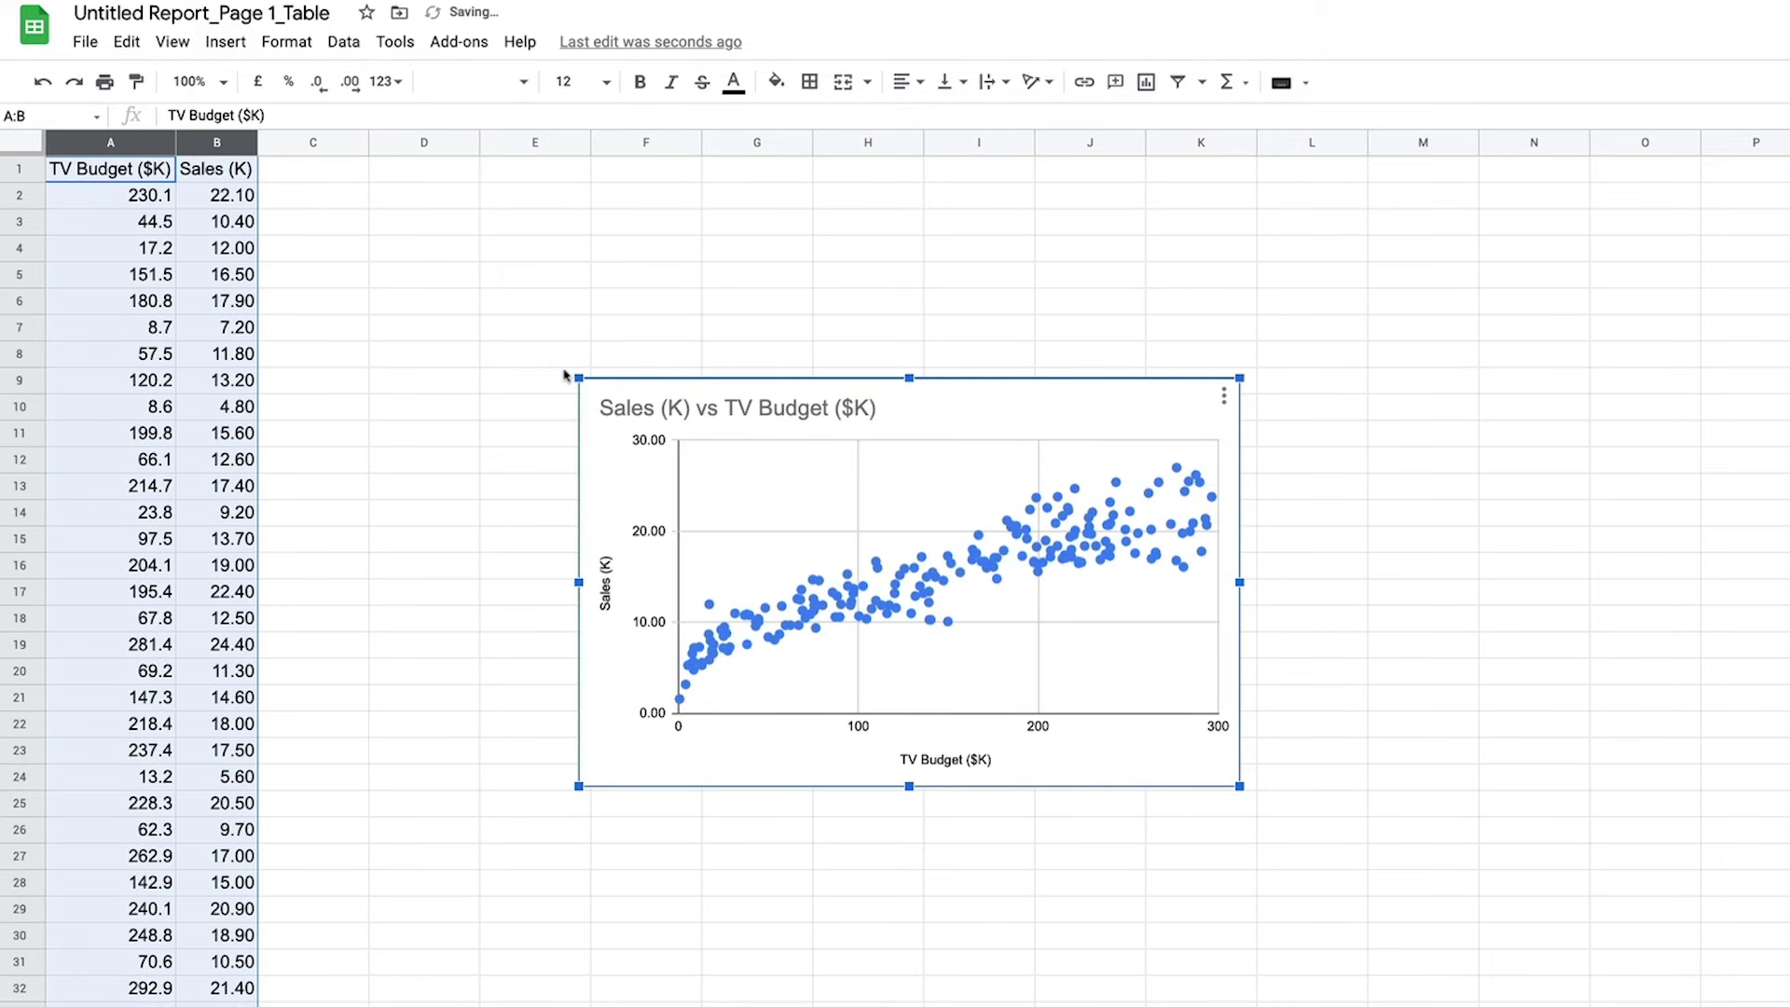
pyautogui.moveTo(578, 376); pyautogui.dragTo(417, 278)
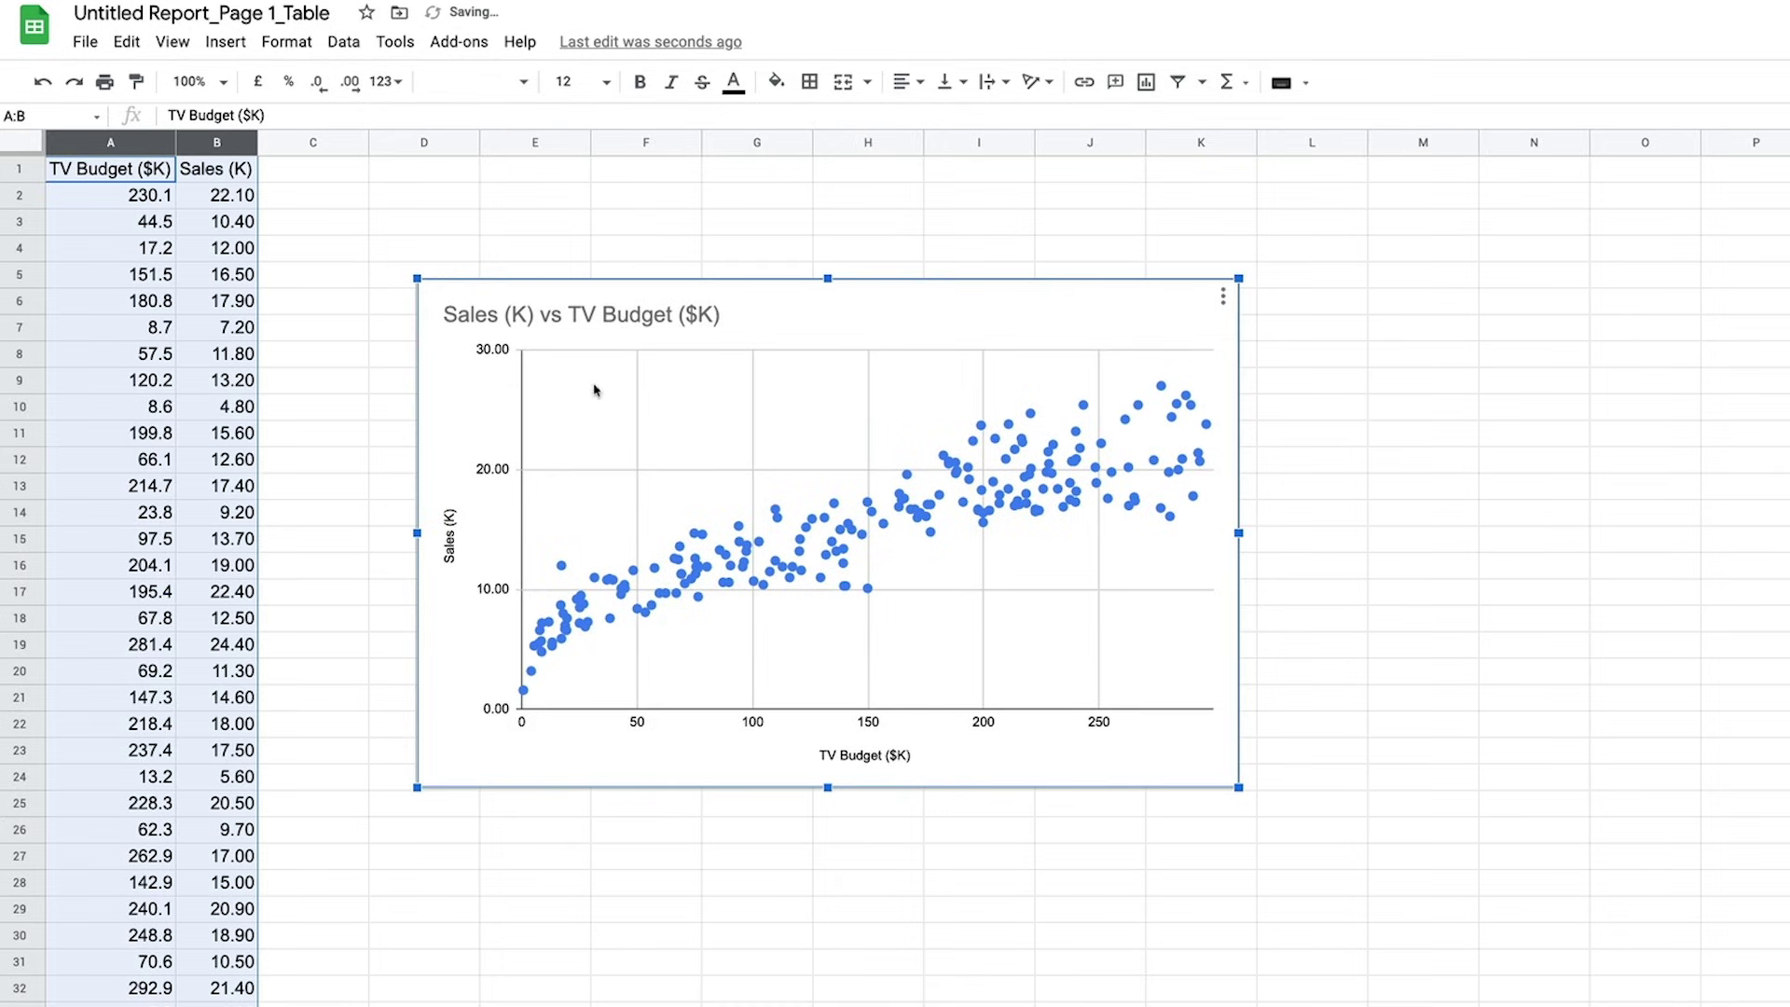
# Add a red, 8px trend line to the chart's data series.
pyautogui.doubleClick(895, 359)
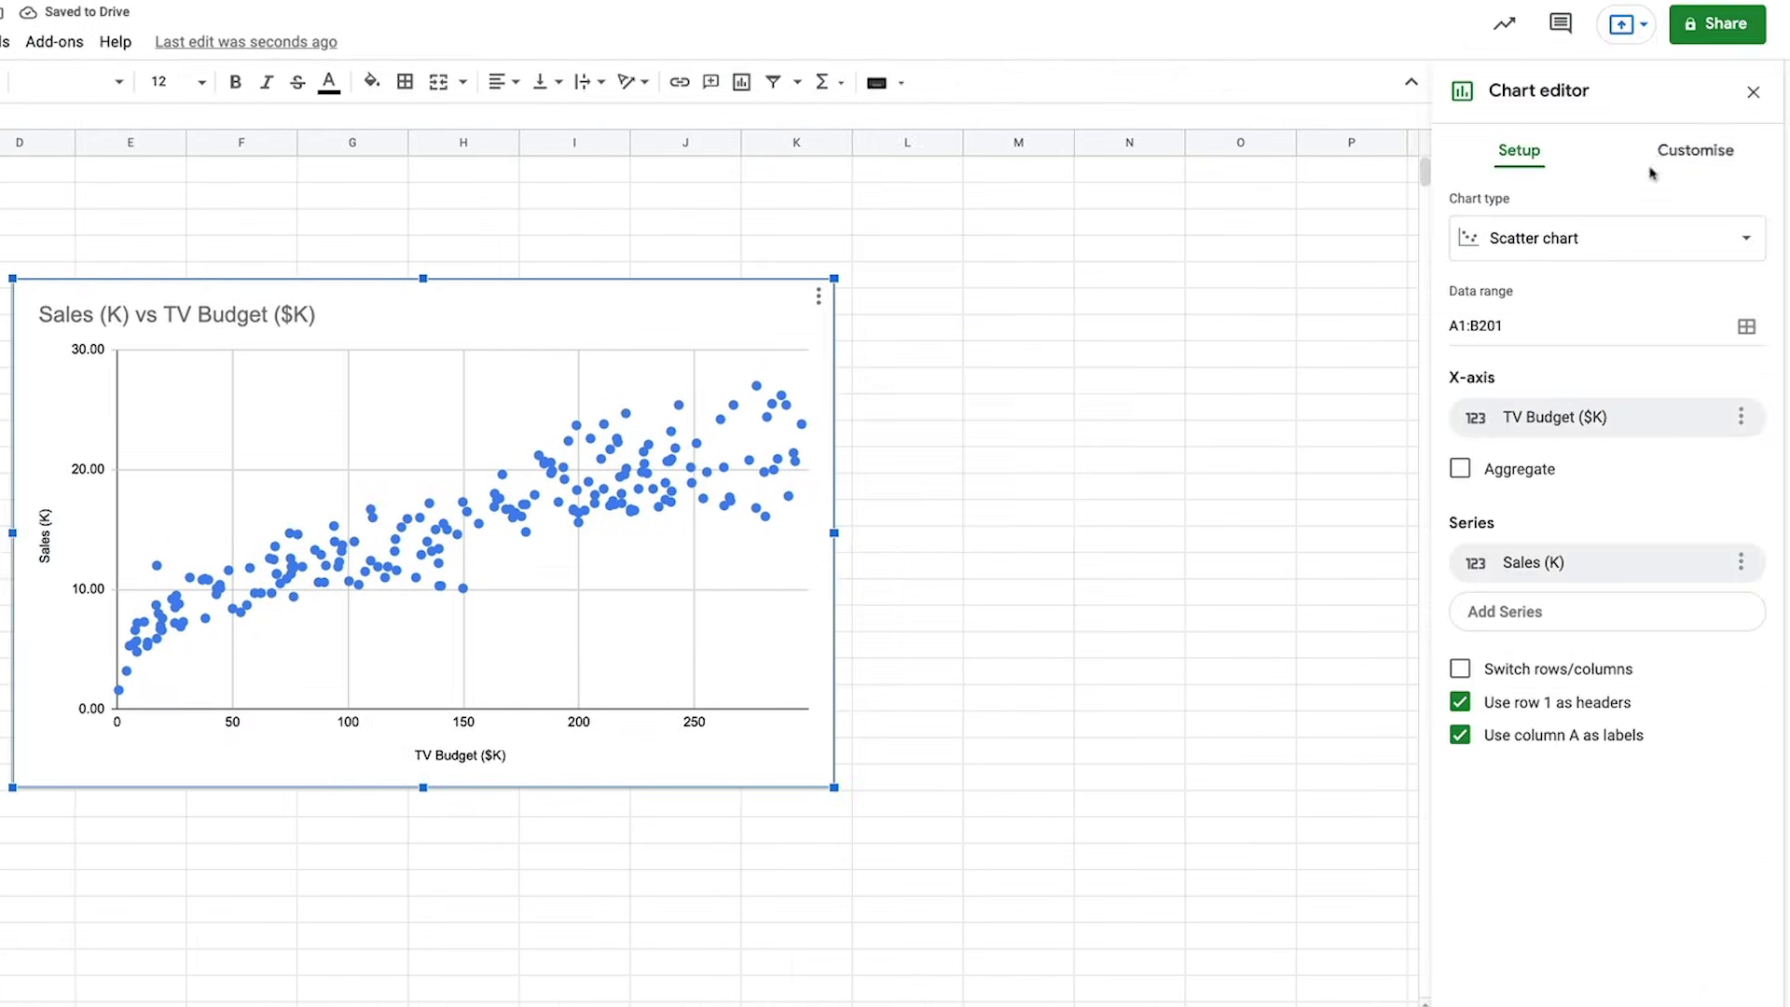
pyautogui.click(1662, 164)
pyautogui.click(1490, 355)
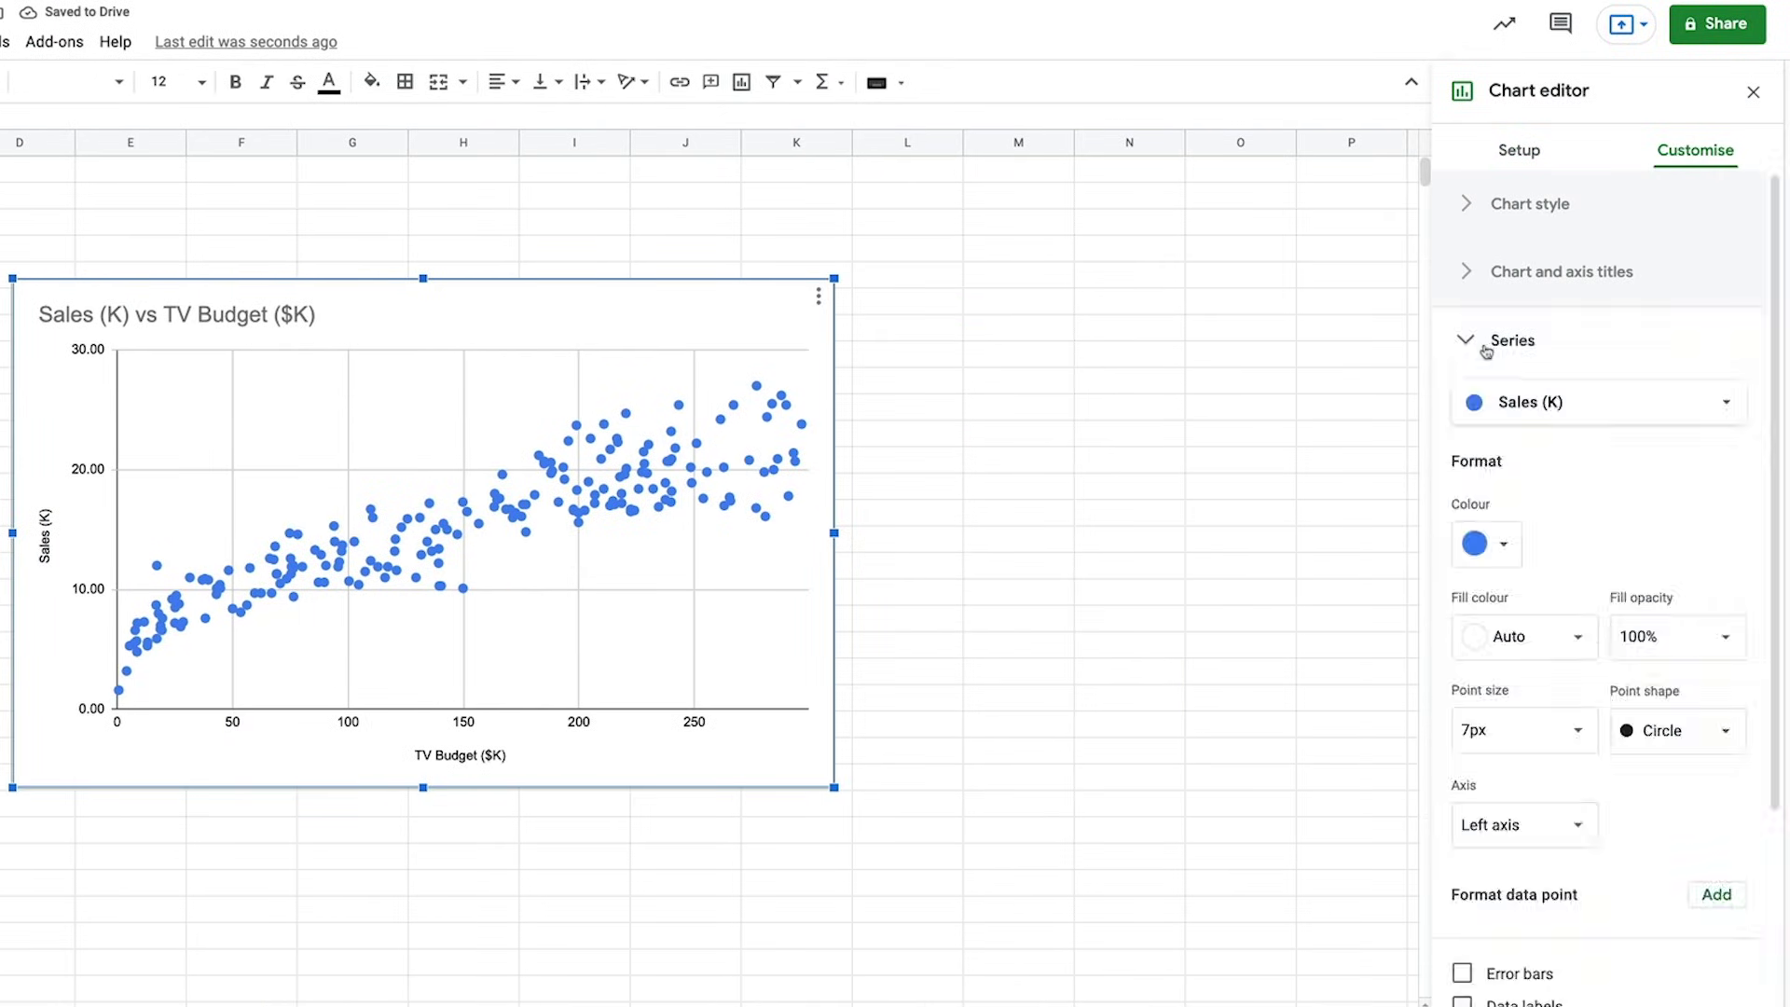
pyautogui.scroll(-3, 1520, 829)
pyautogui.click(1462, 730)
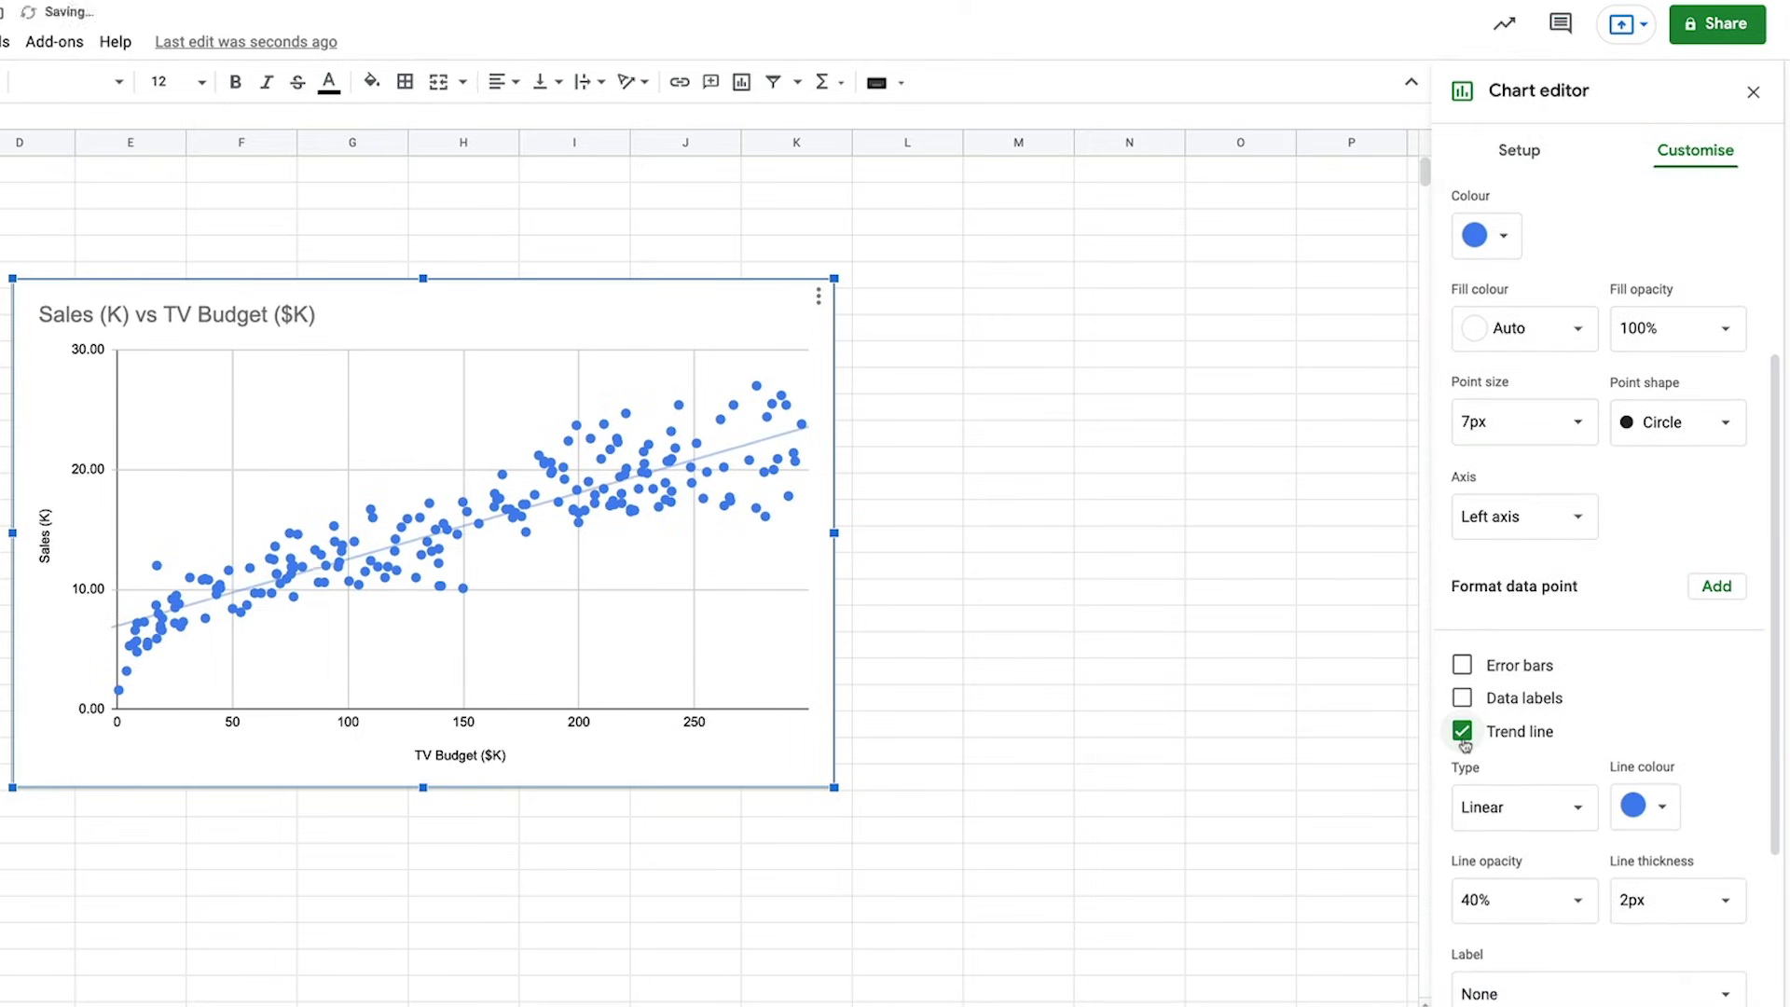
pyautogui.click(1645, 672)
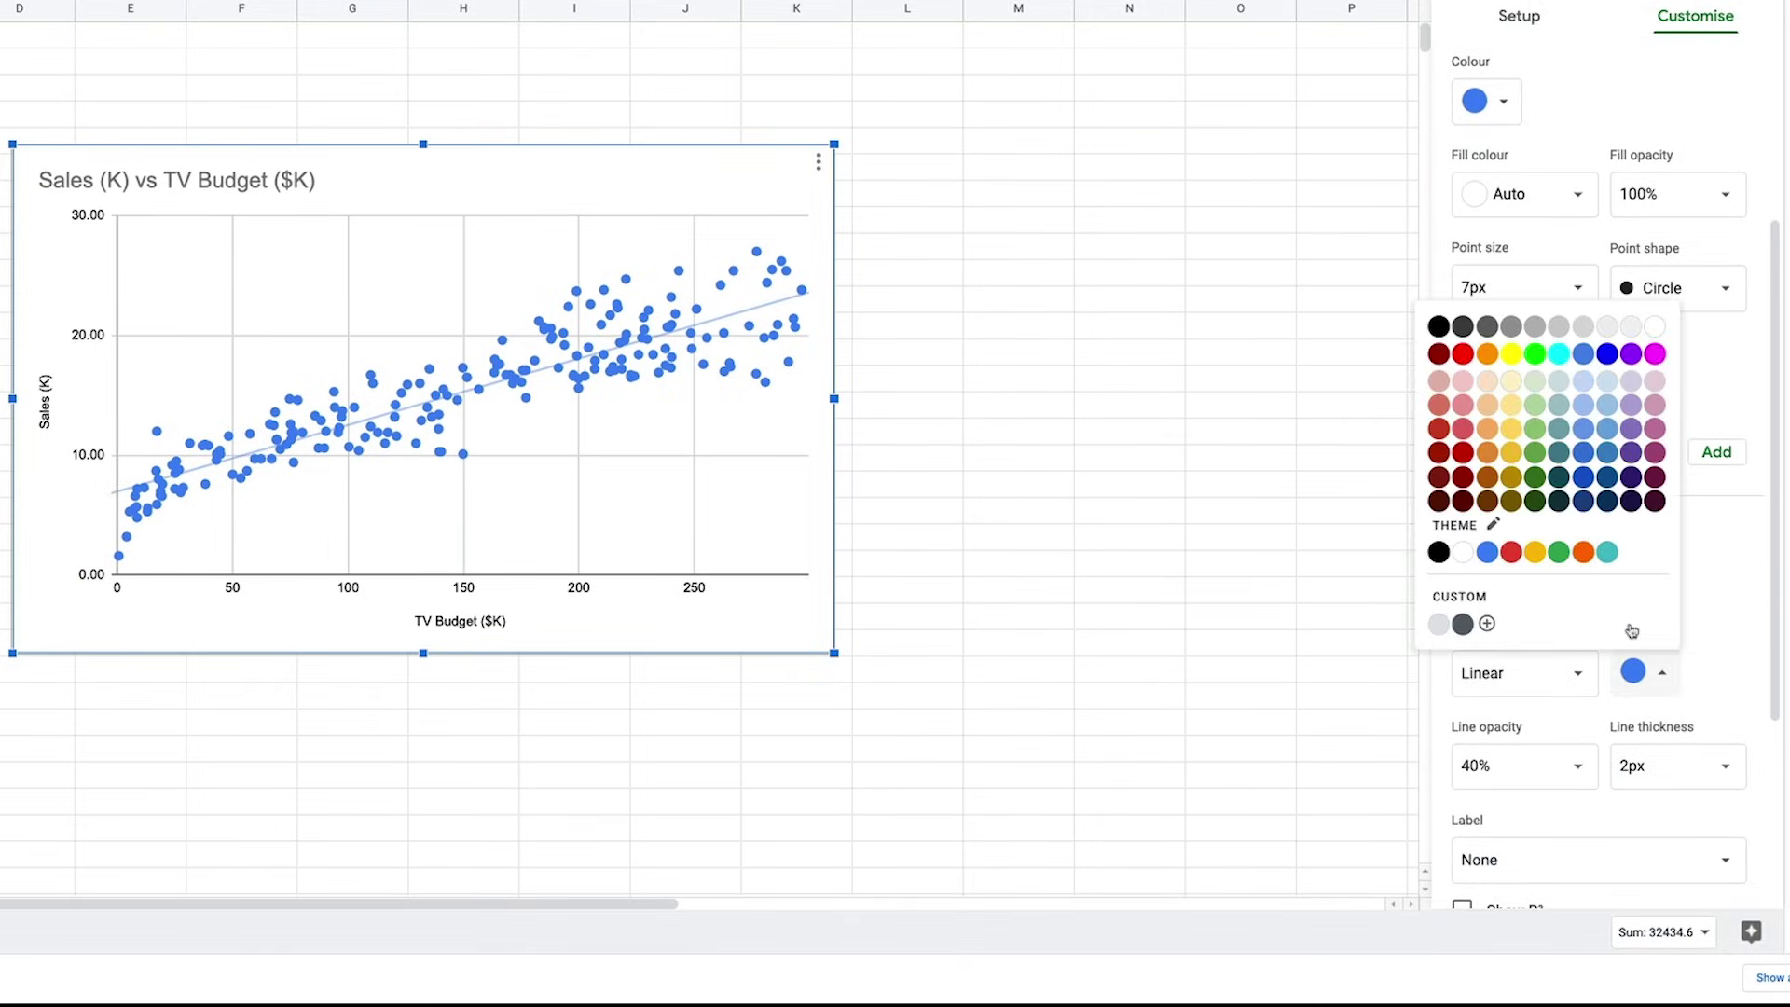
pyautogui.click(1466, 352)
pyautogui.click(1720, 764)
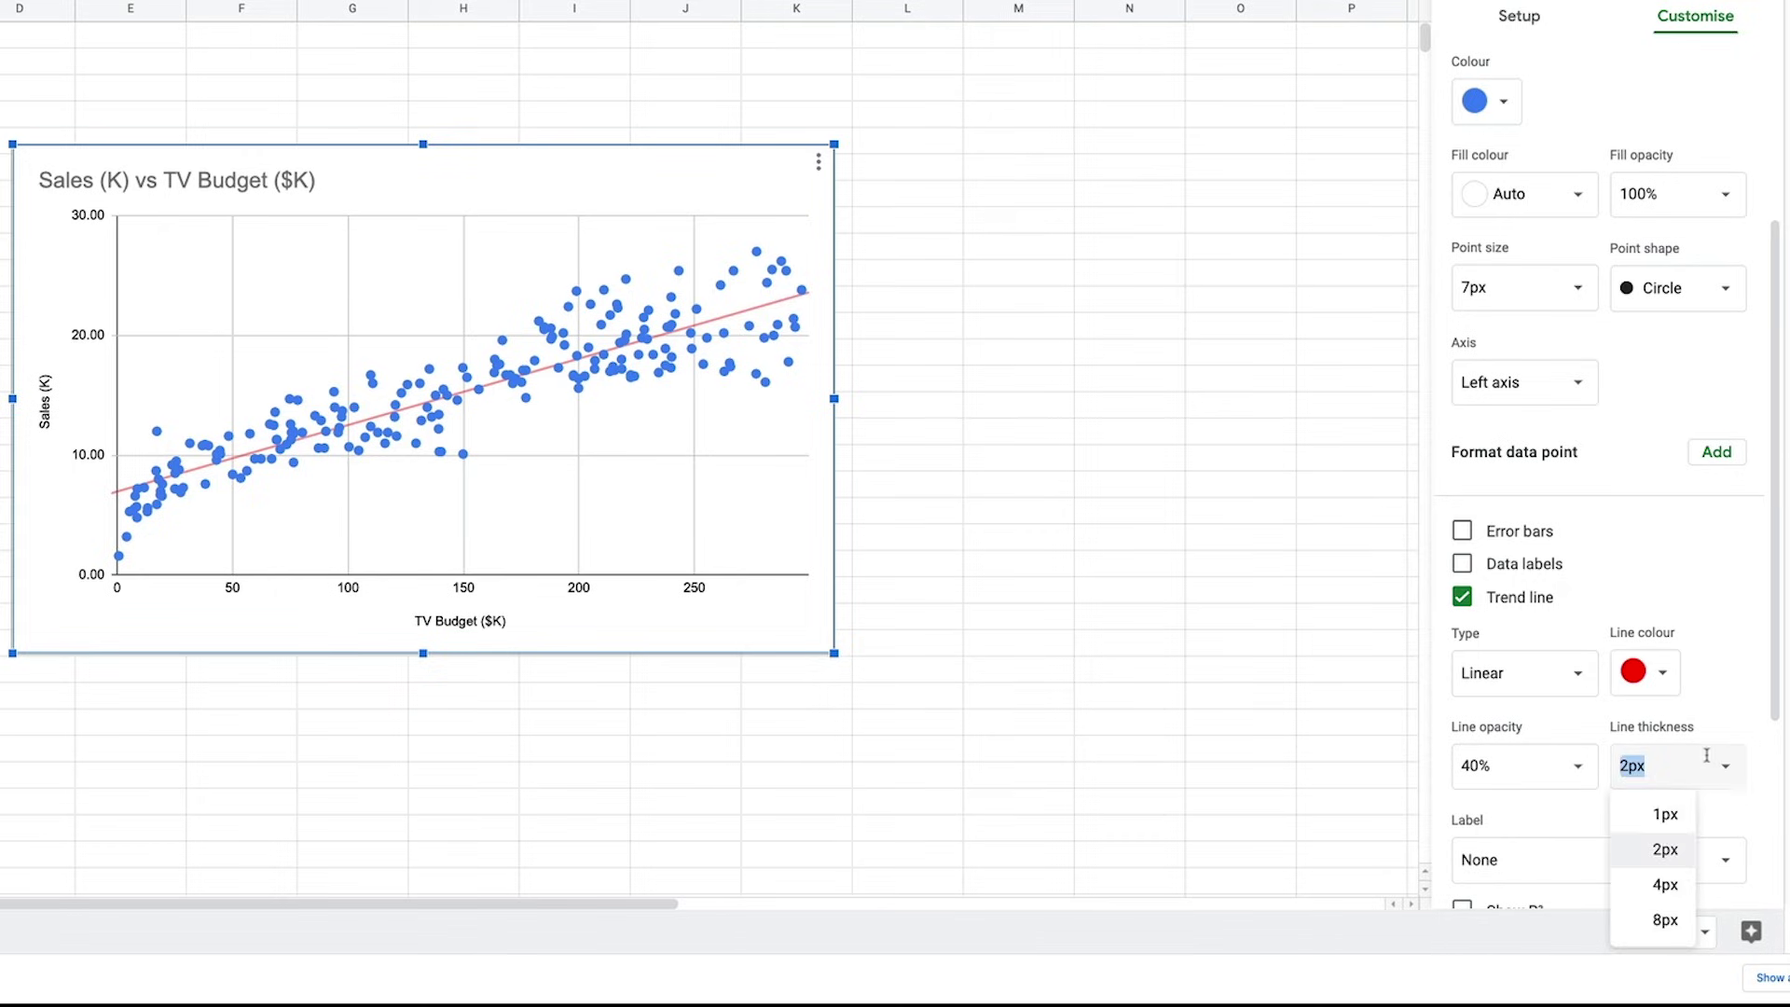
pyautogui.click(1674, 921)
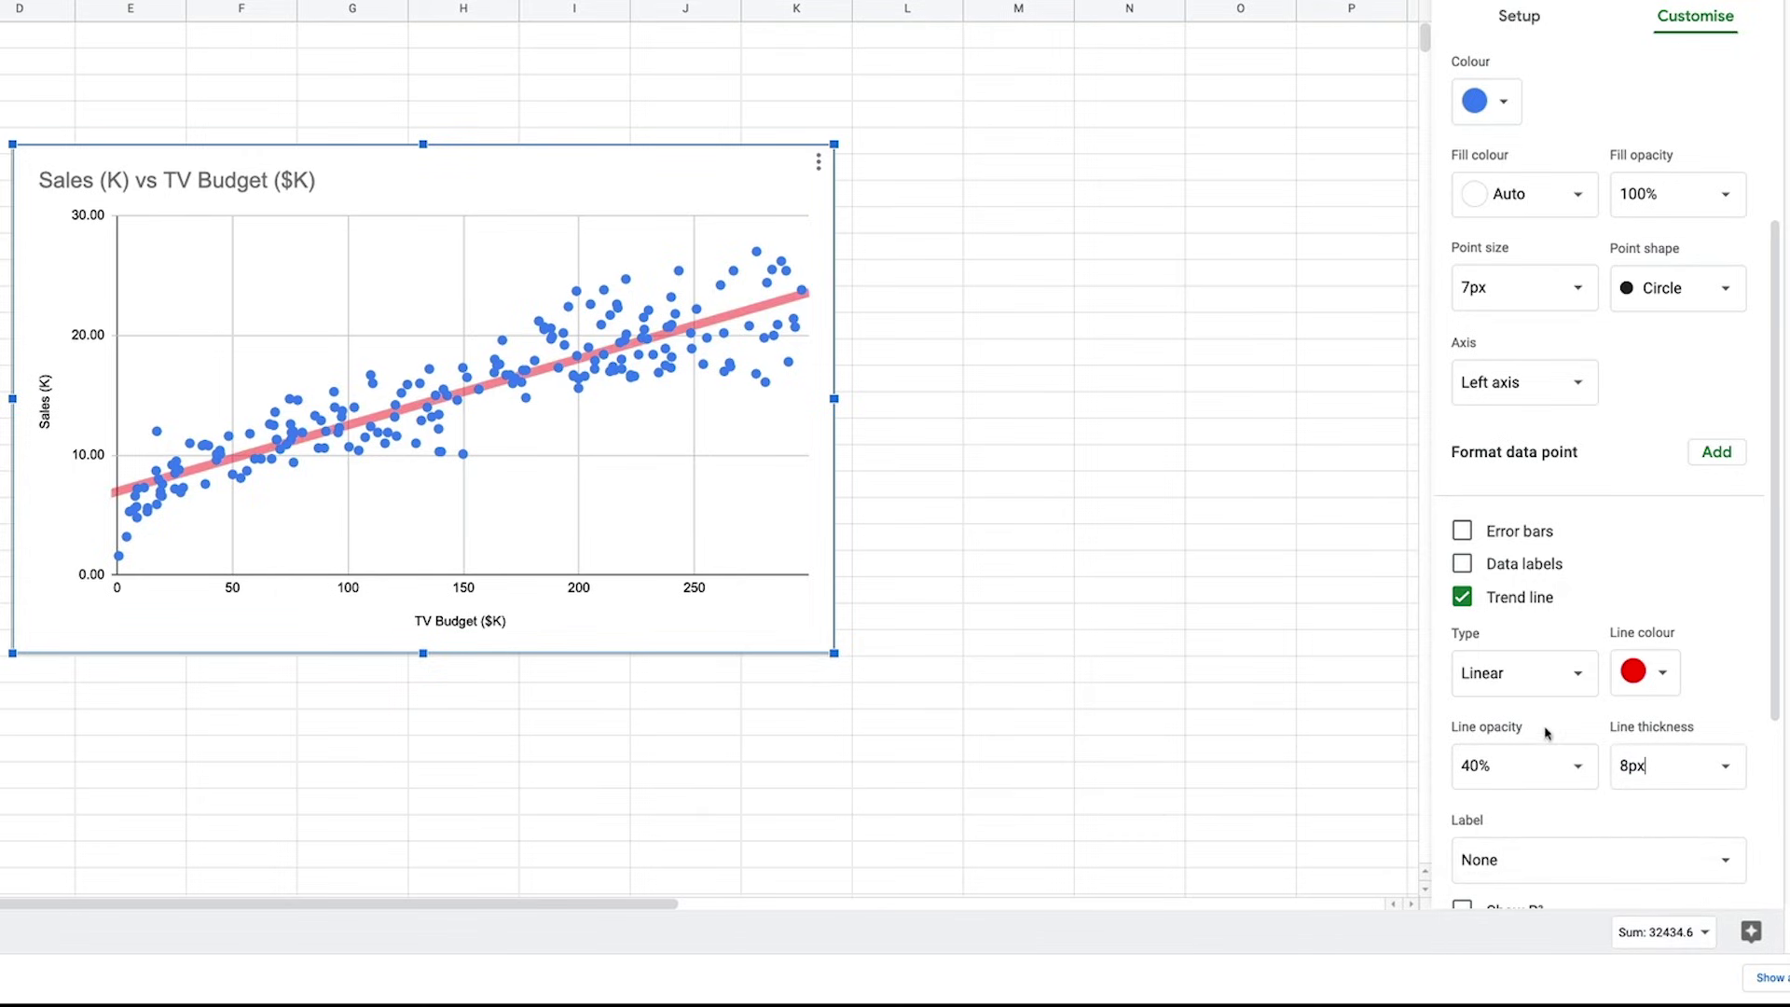
# Label the trend line with its equation and show R².
pyautogui.click(1551, 859)
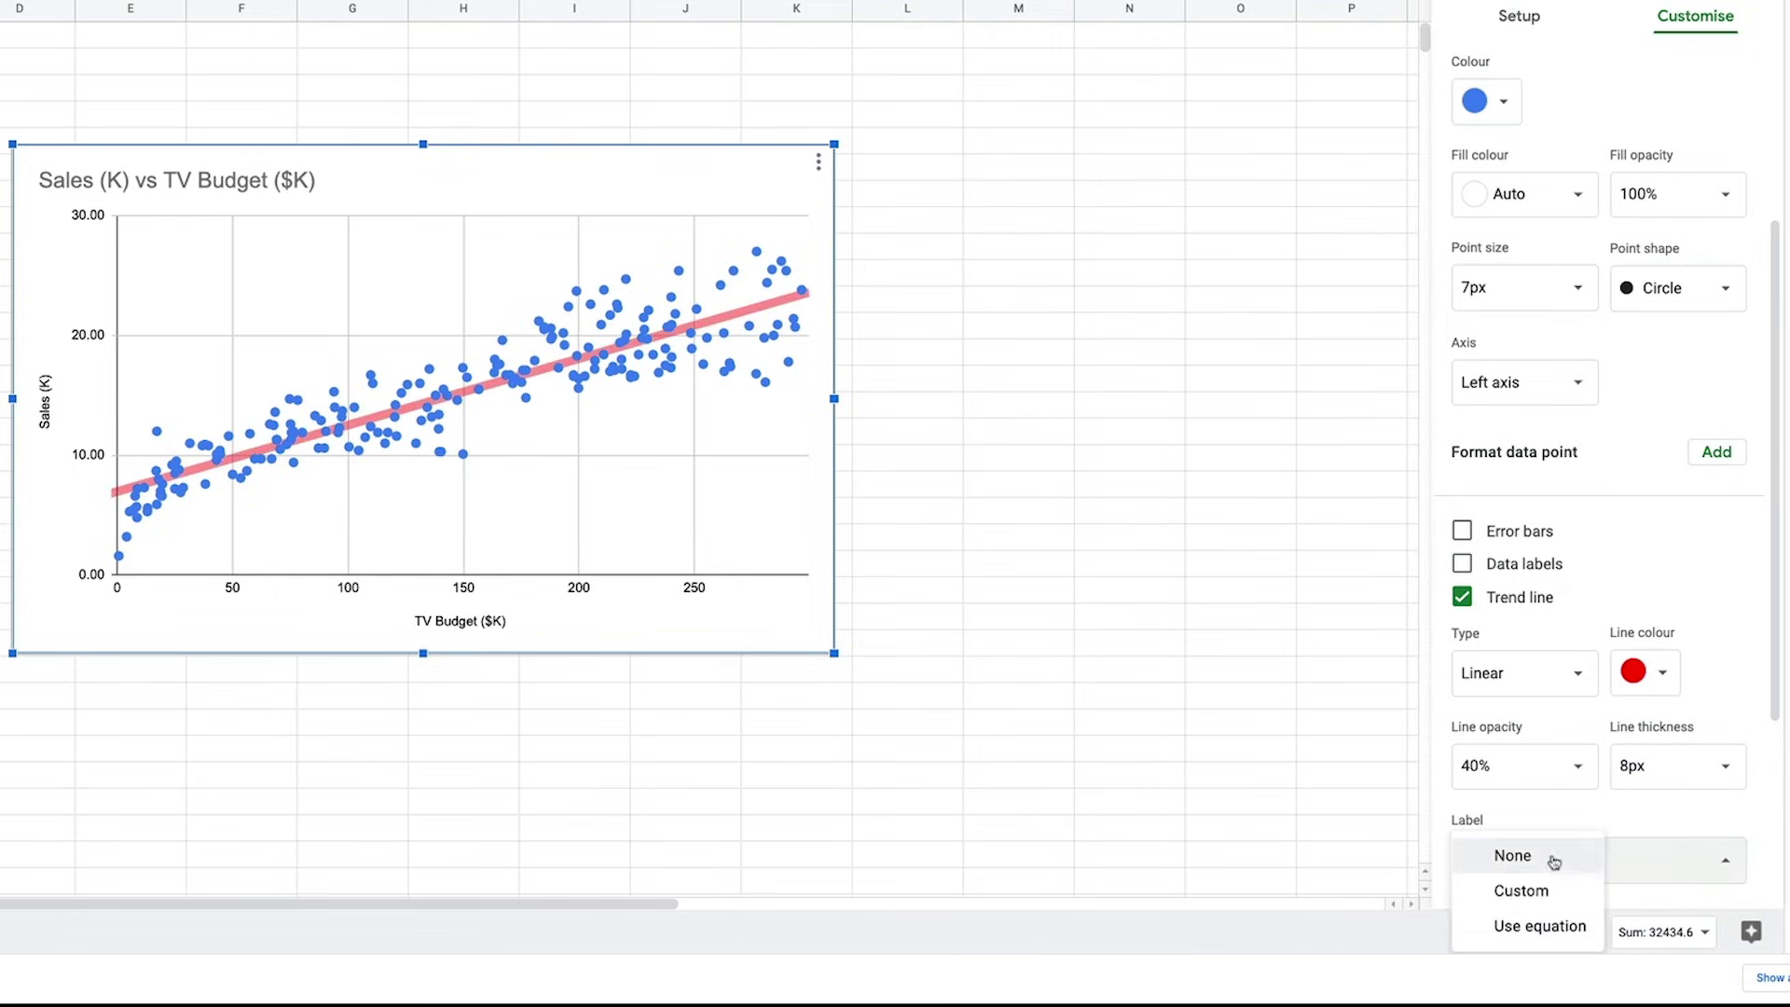
pyautogui.click(1556, 927)
pyautogui.scroll(-3, 1616, 811)
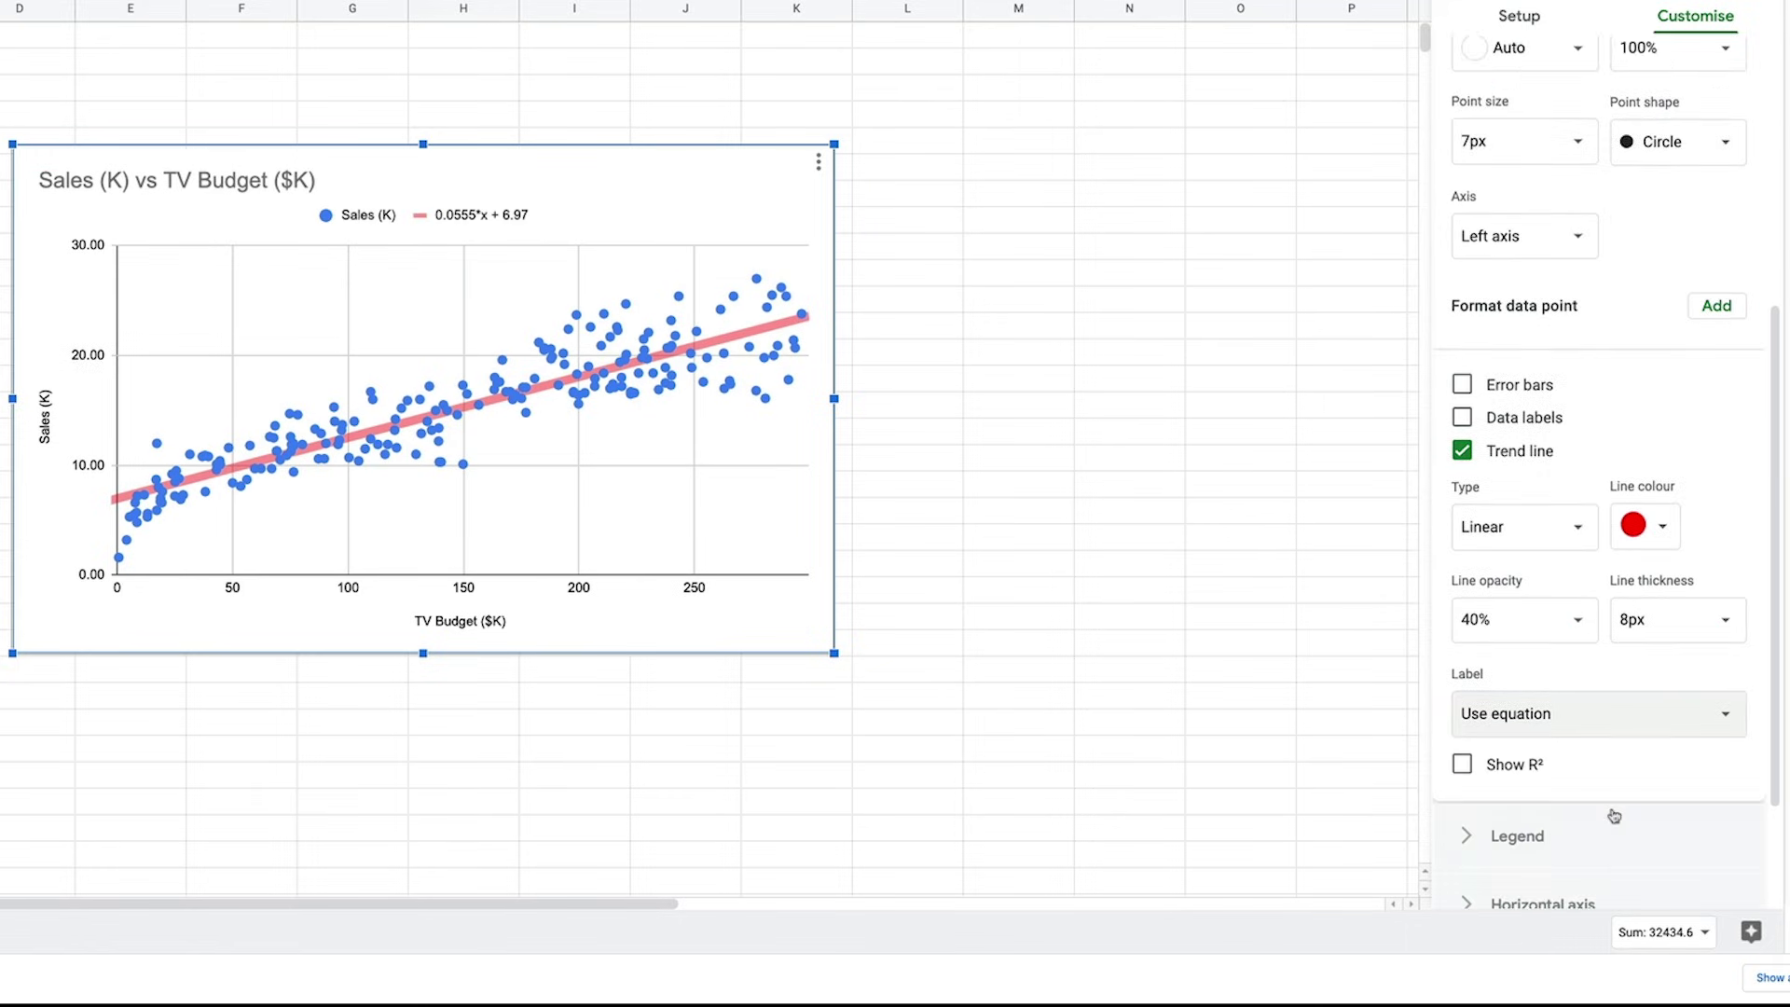
pyautogui.click(1462, 632)
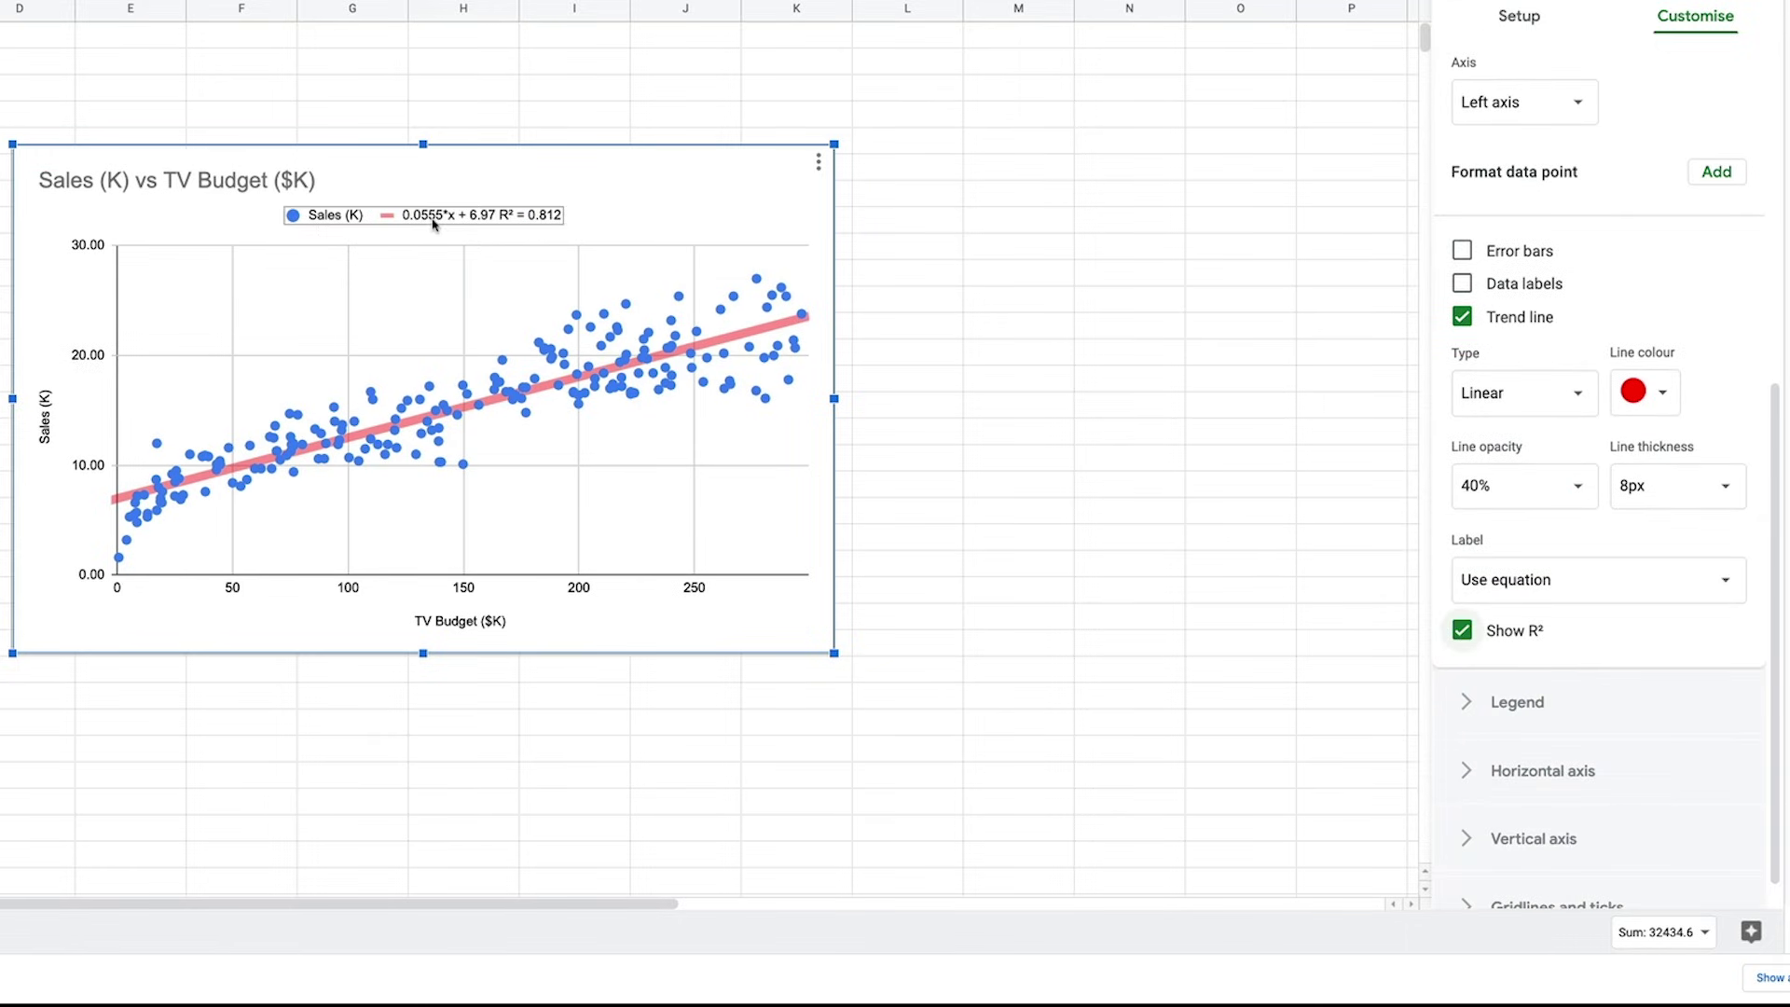
pyautogui.click(139, 203)
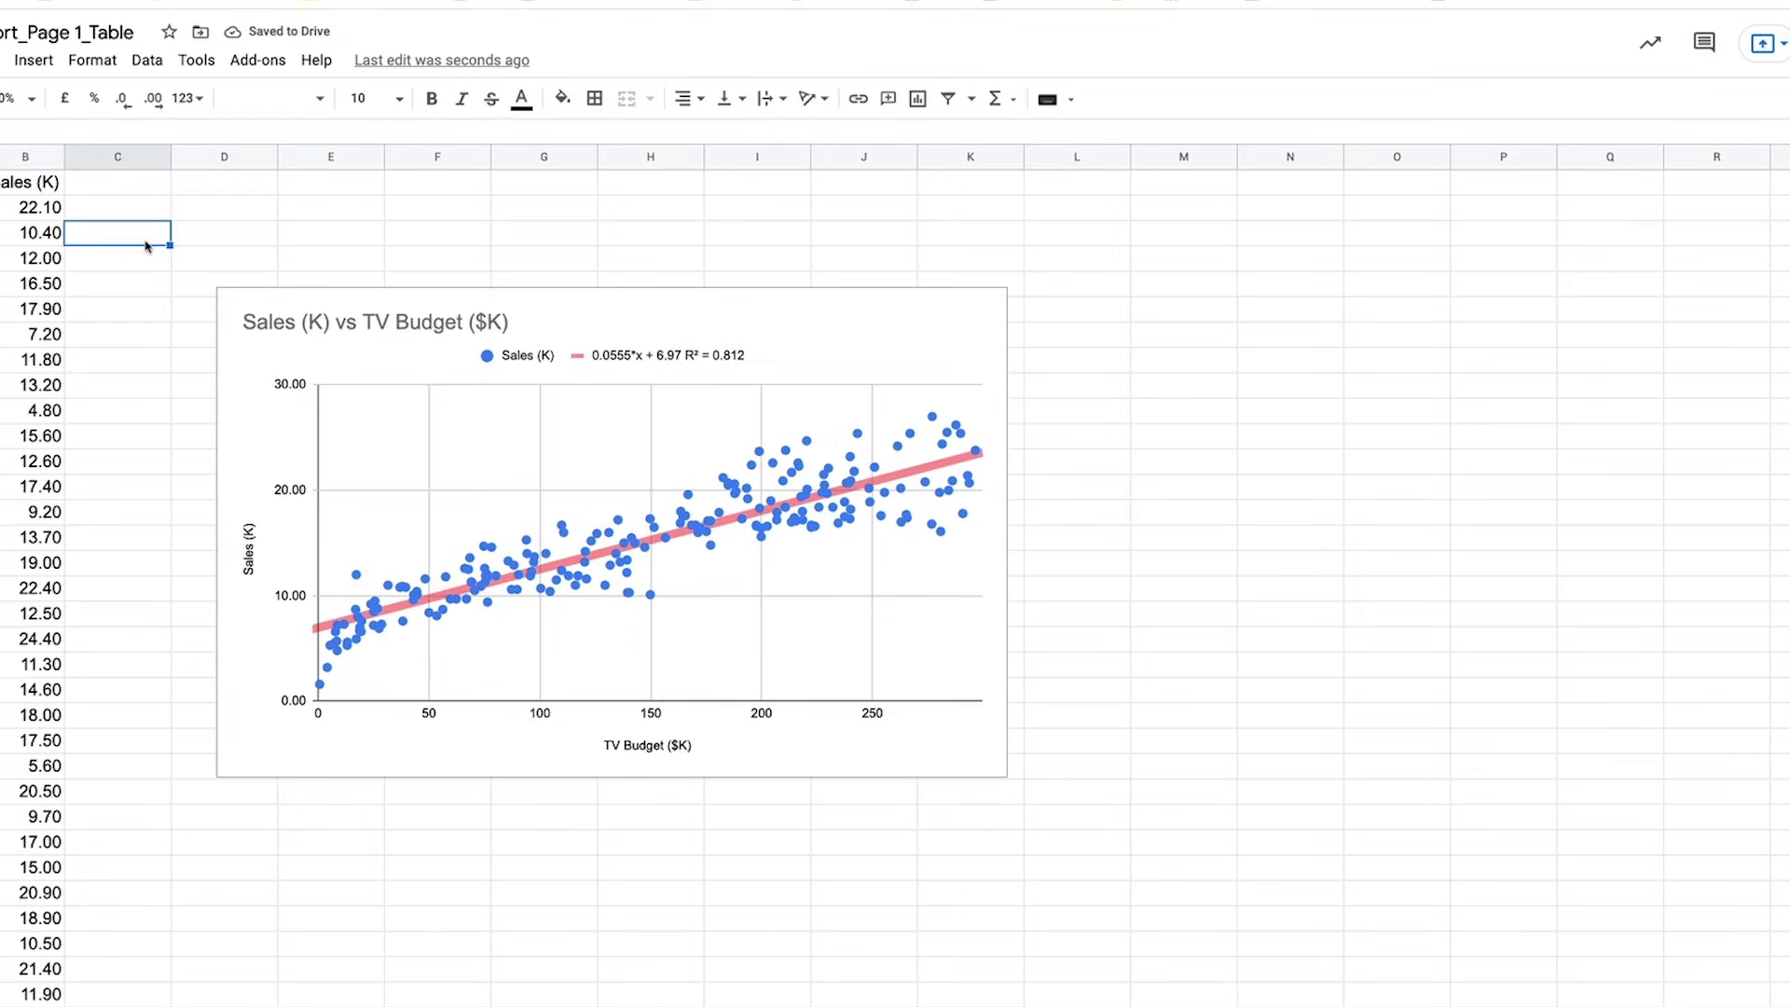
# Start the formula =slope( in cell C3 next to the Sales data.
pyautogui.write('=slope(')
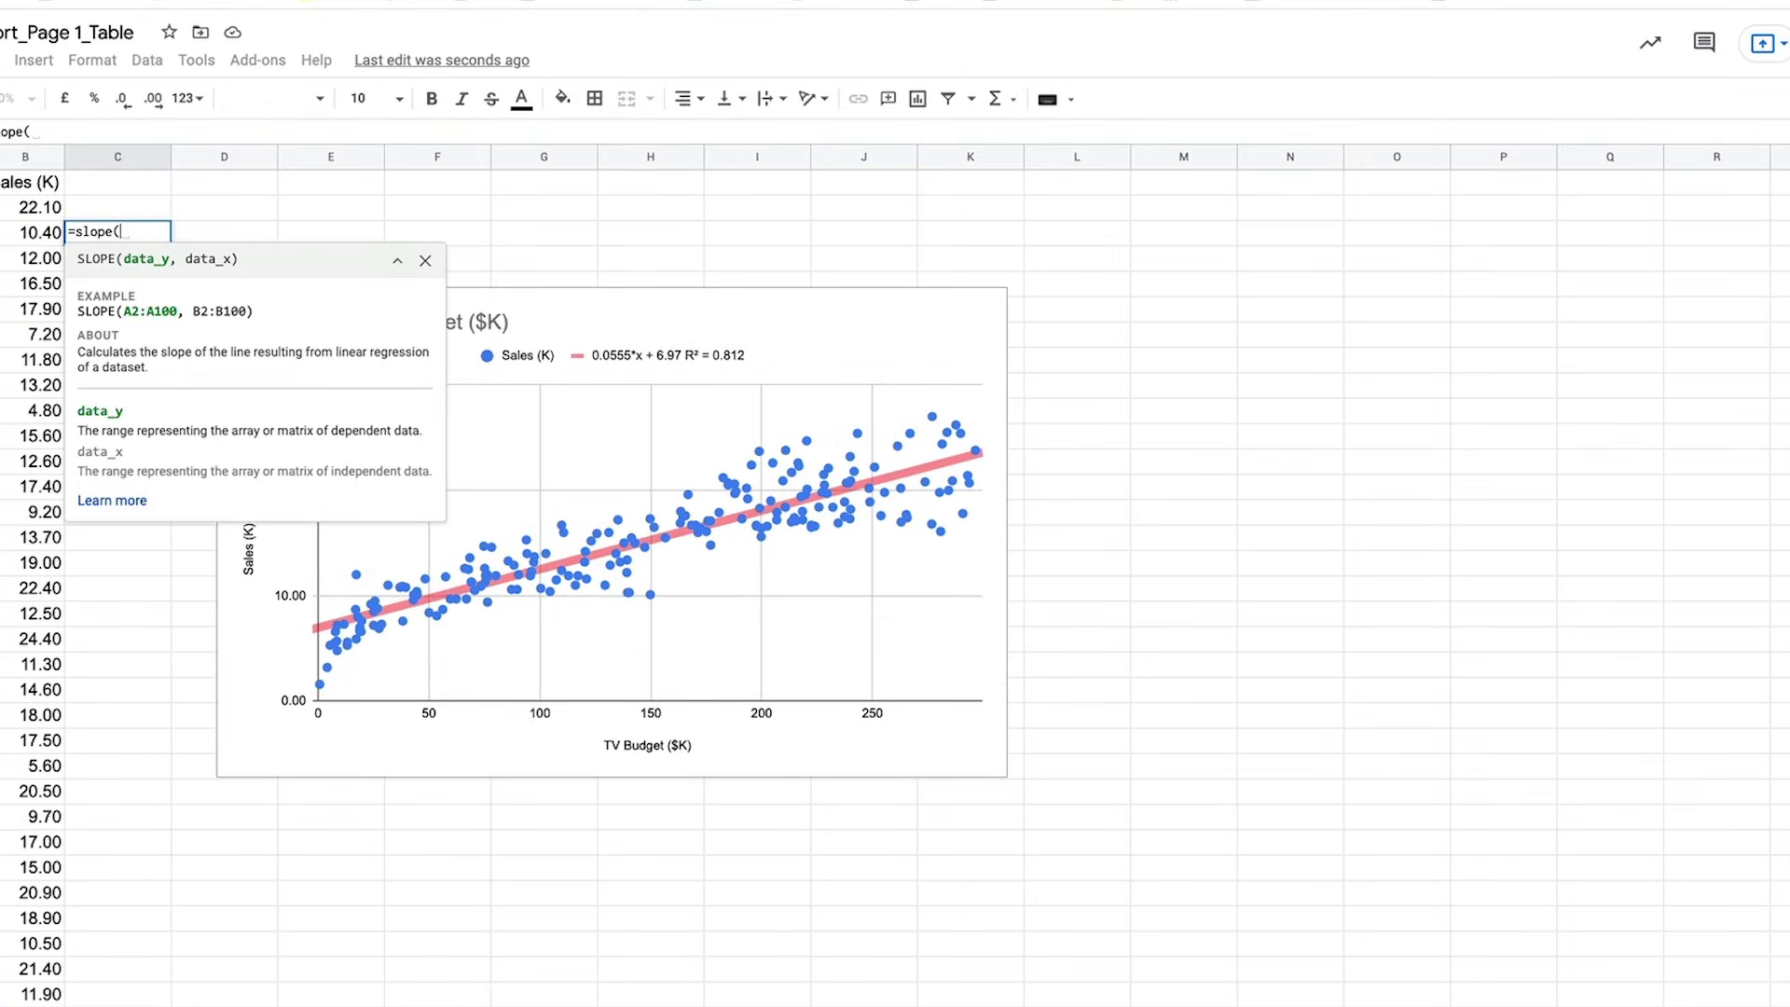